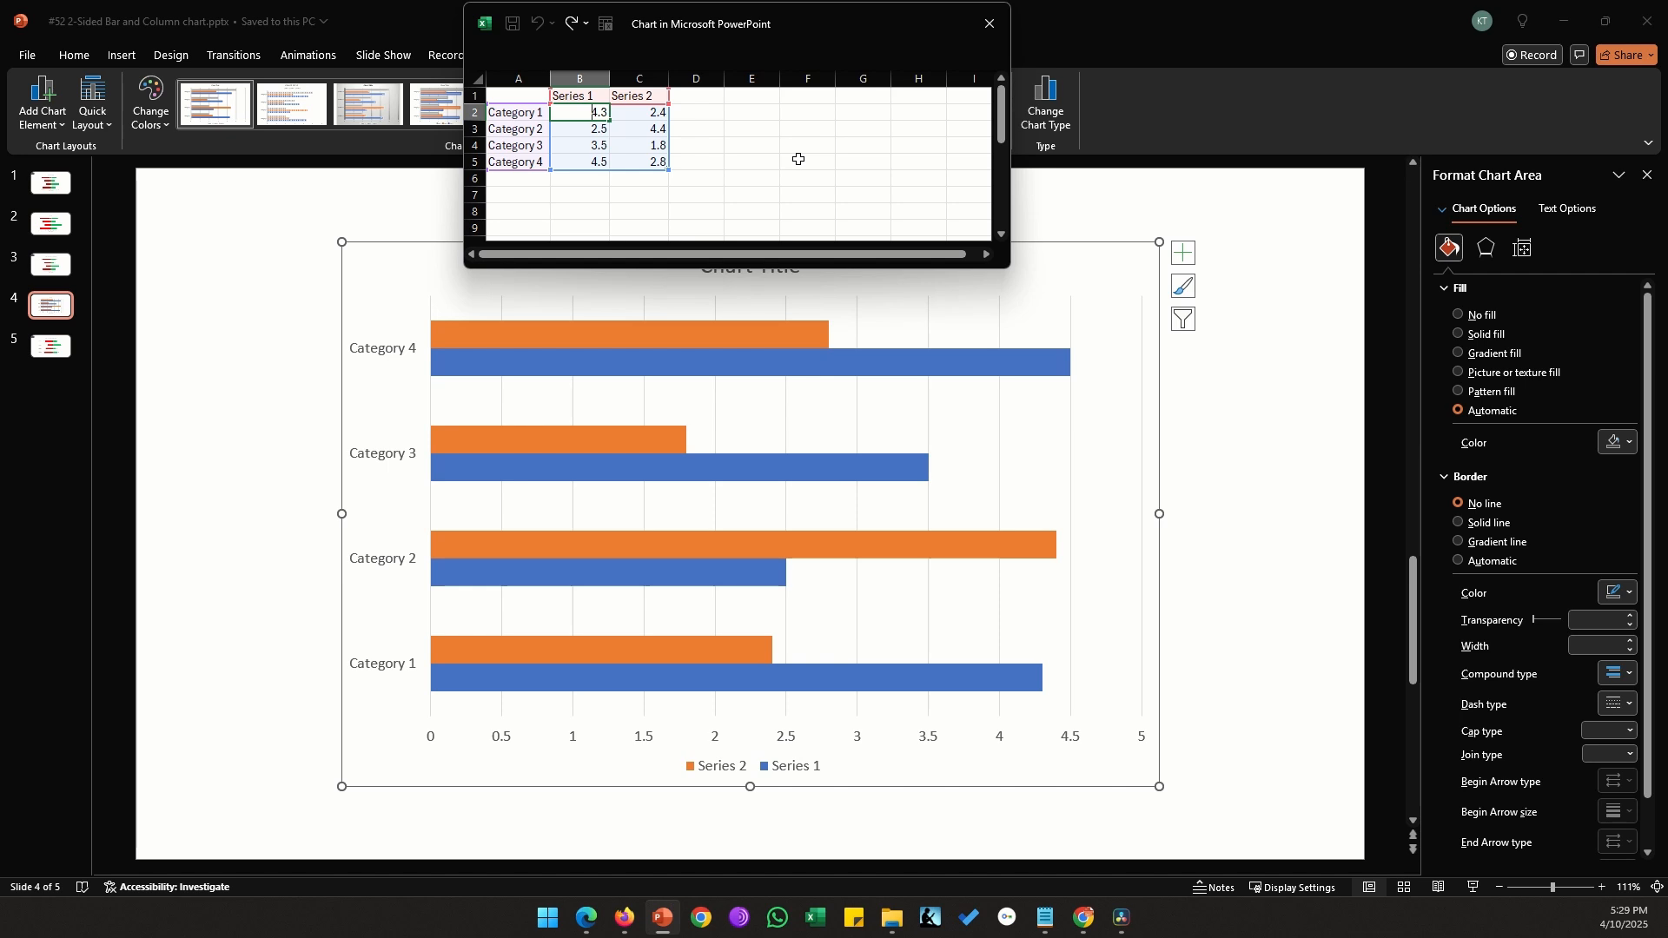
# Make the Series 1 values in the chart data negative: -4.3, -2.5, -3.5 and -4.5
pyautogui.write('-')
pyautogui.press('Return')
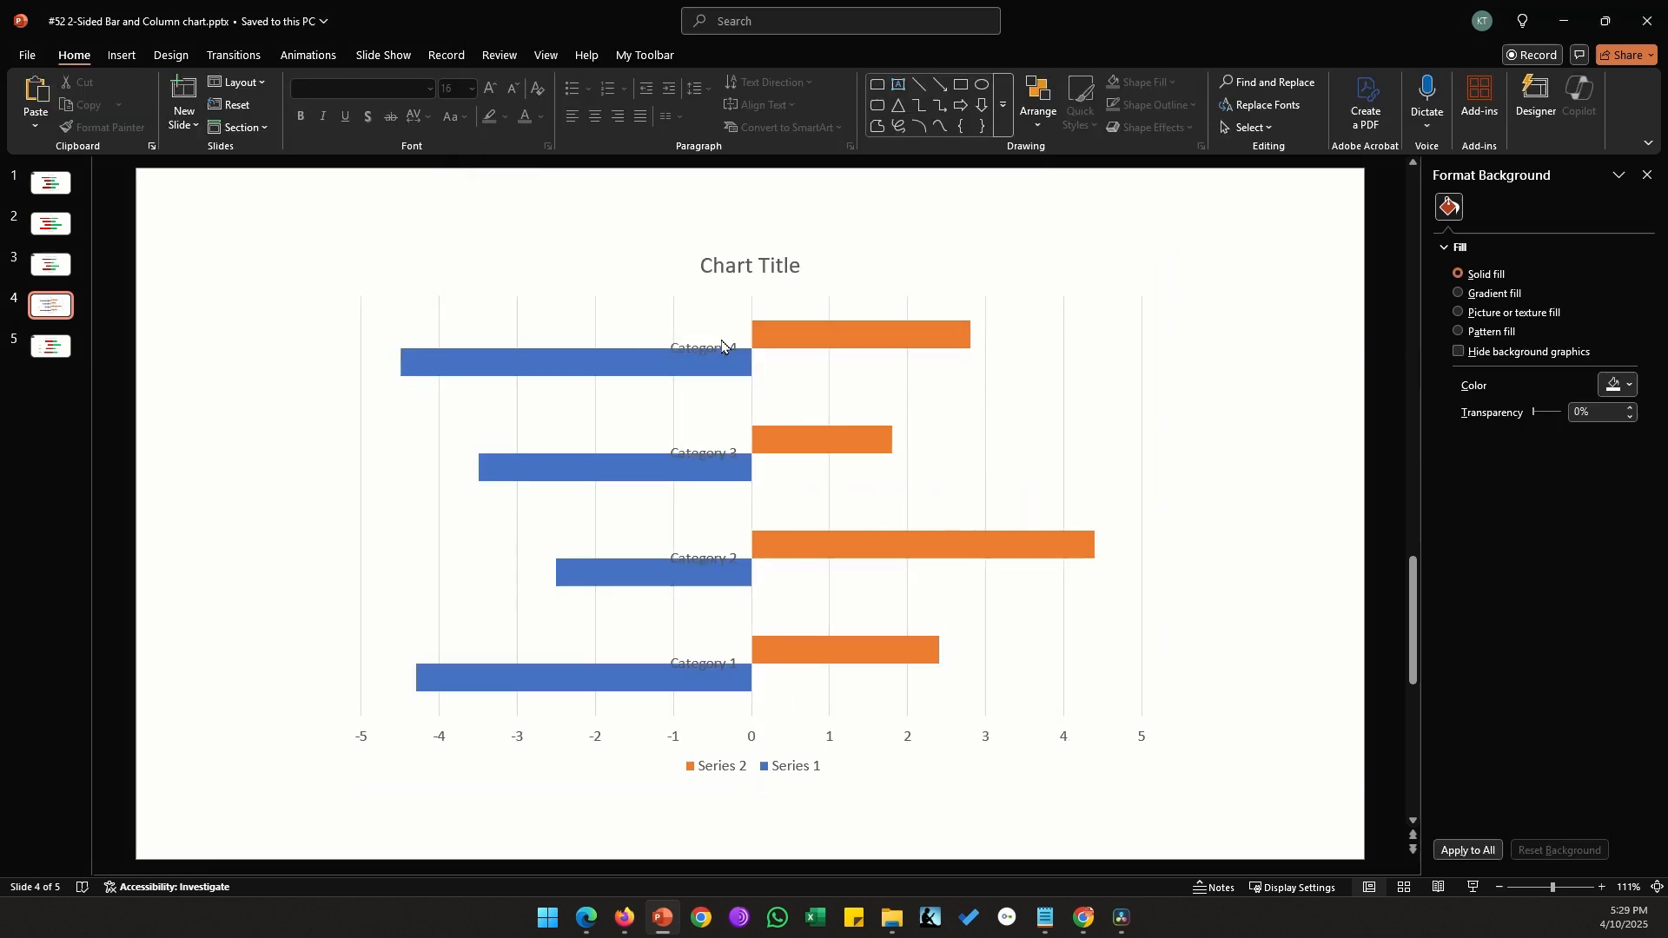
# Delete the chart's vertical category axis and its gridlines
pyautogui.click(722, 346)
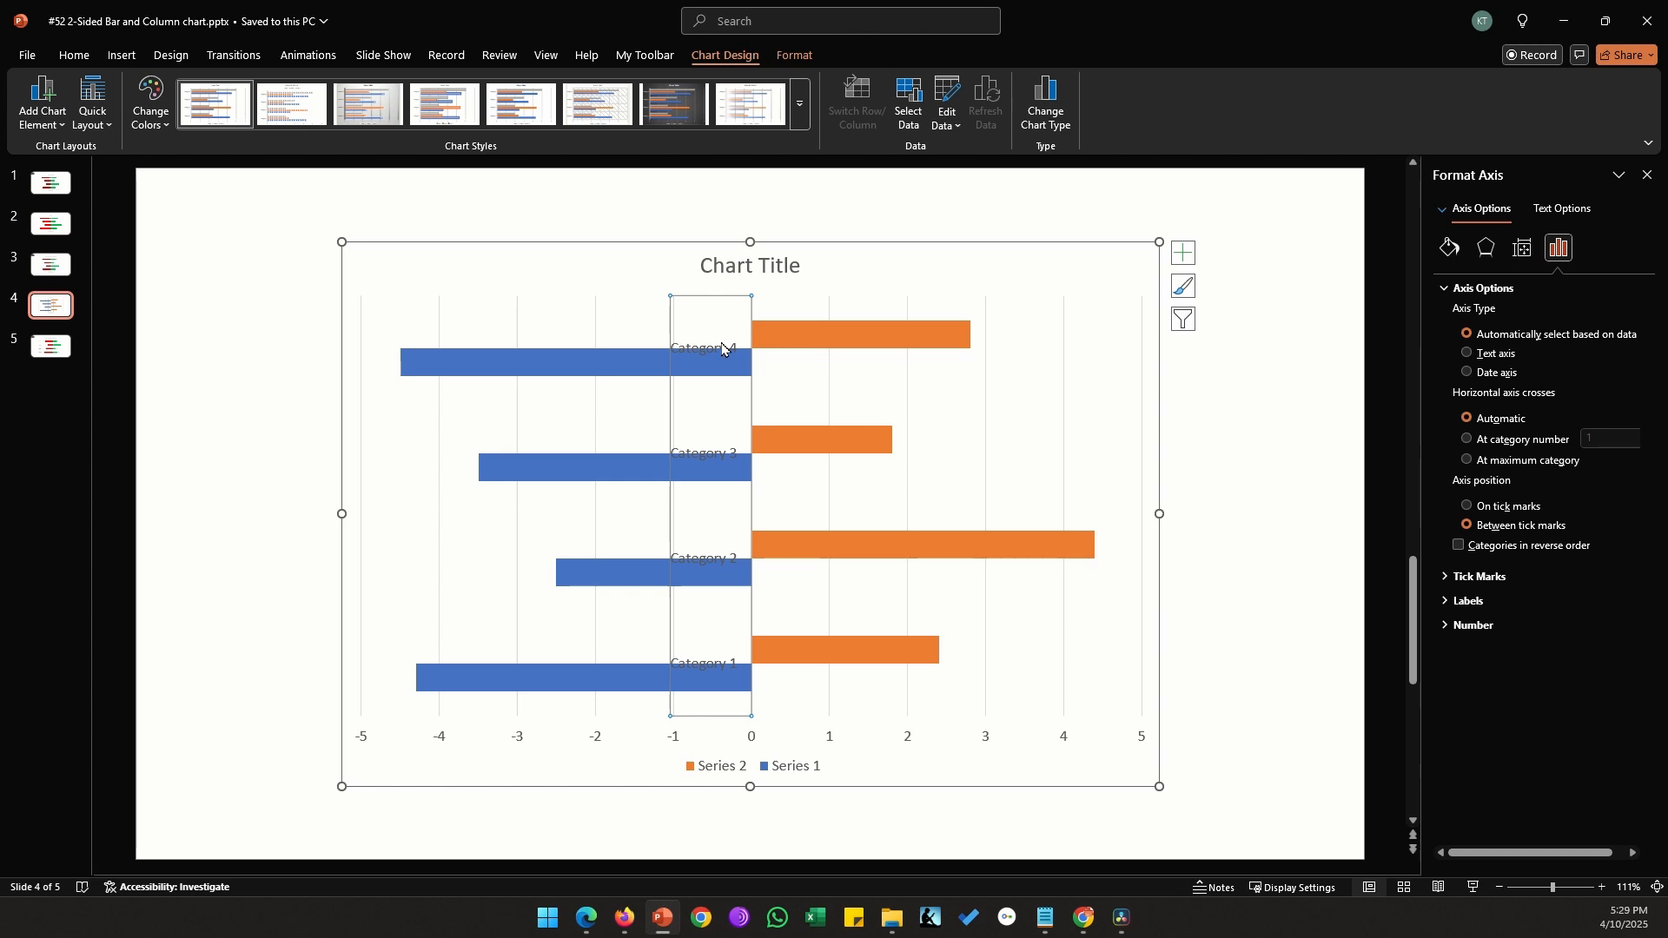
pyautogui.press('Delete')
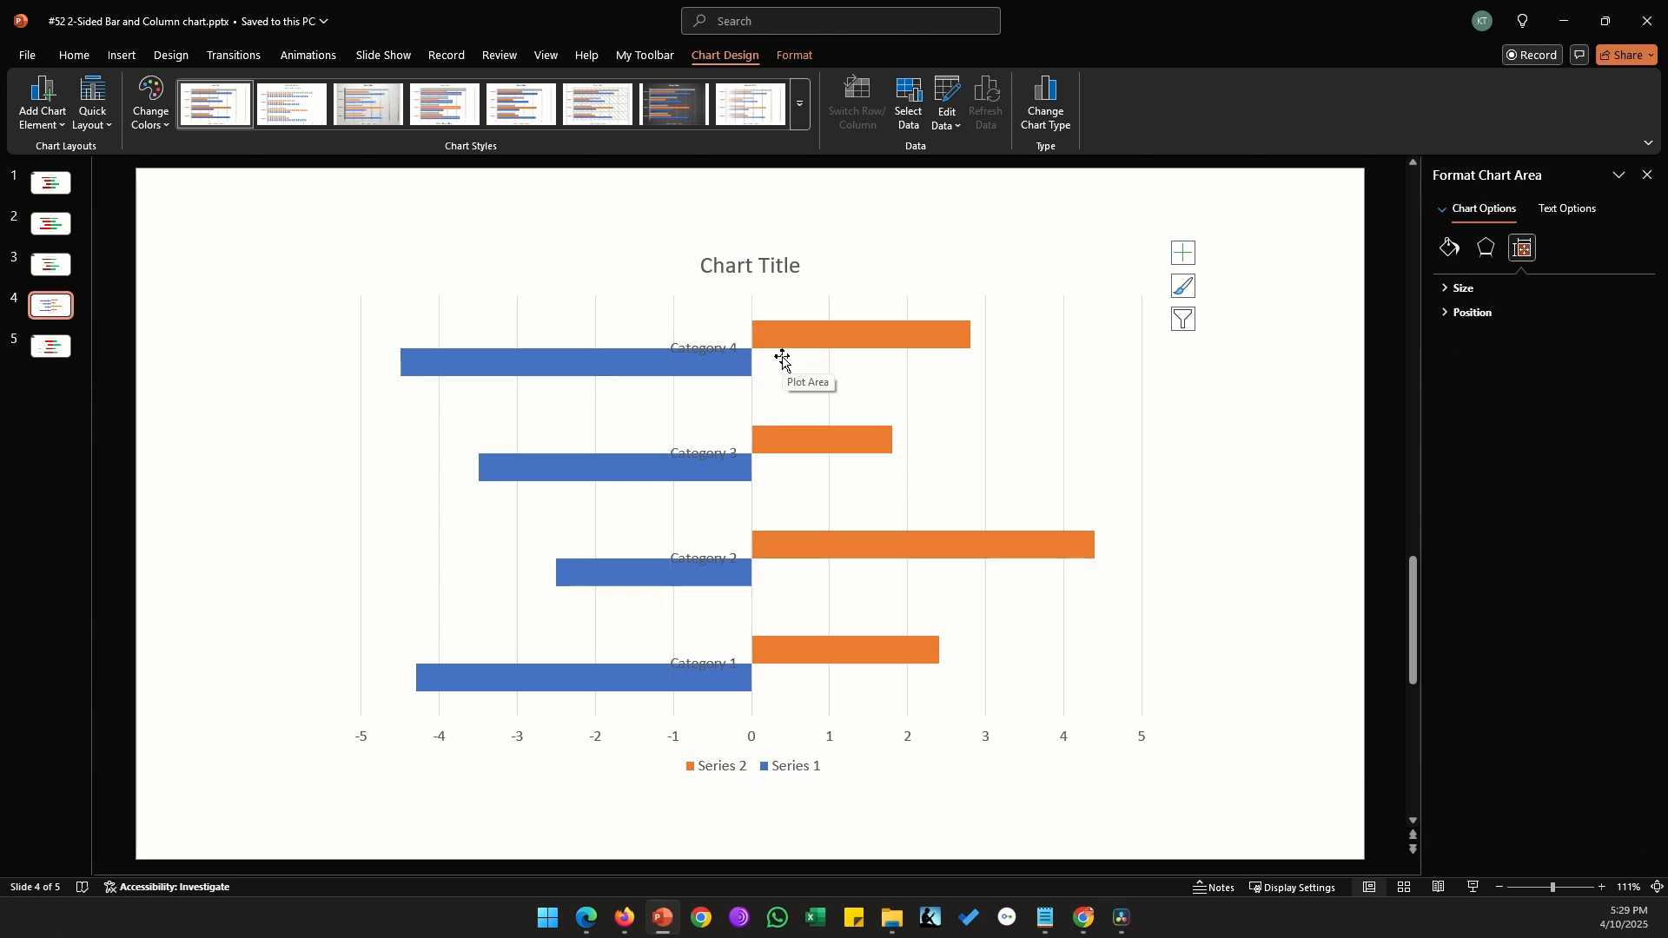
pyautogui.click(1065, 358)
pyautogui.press('Delete')
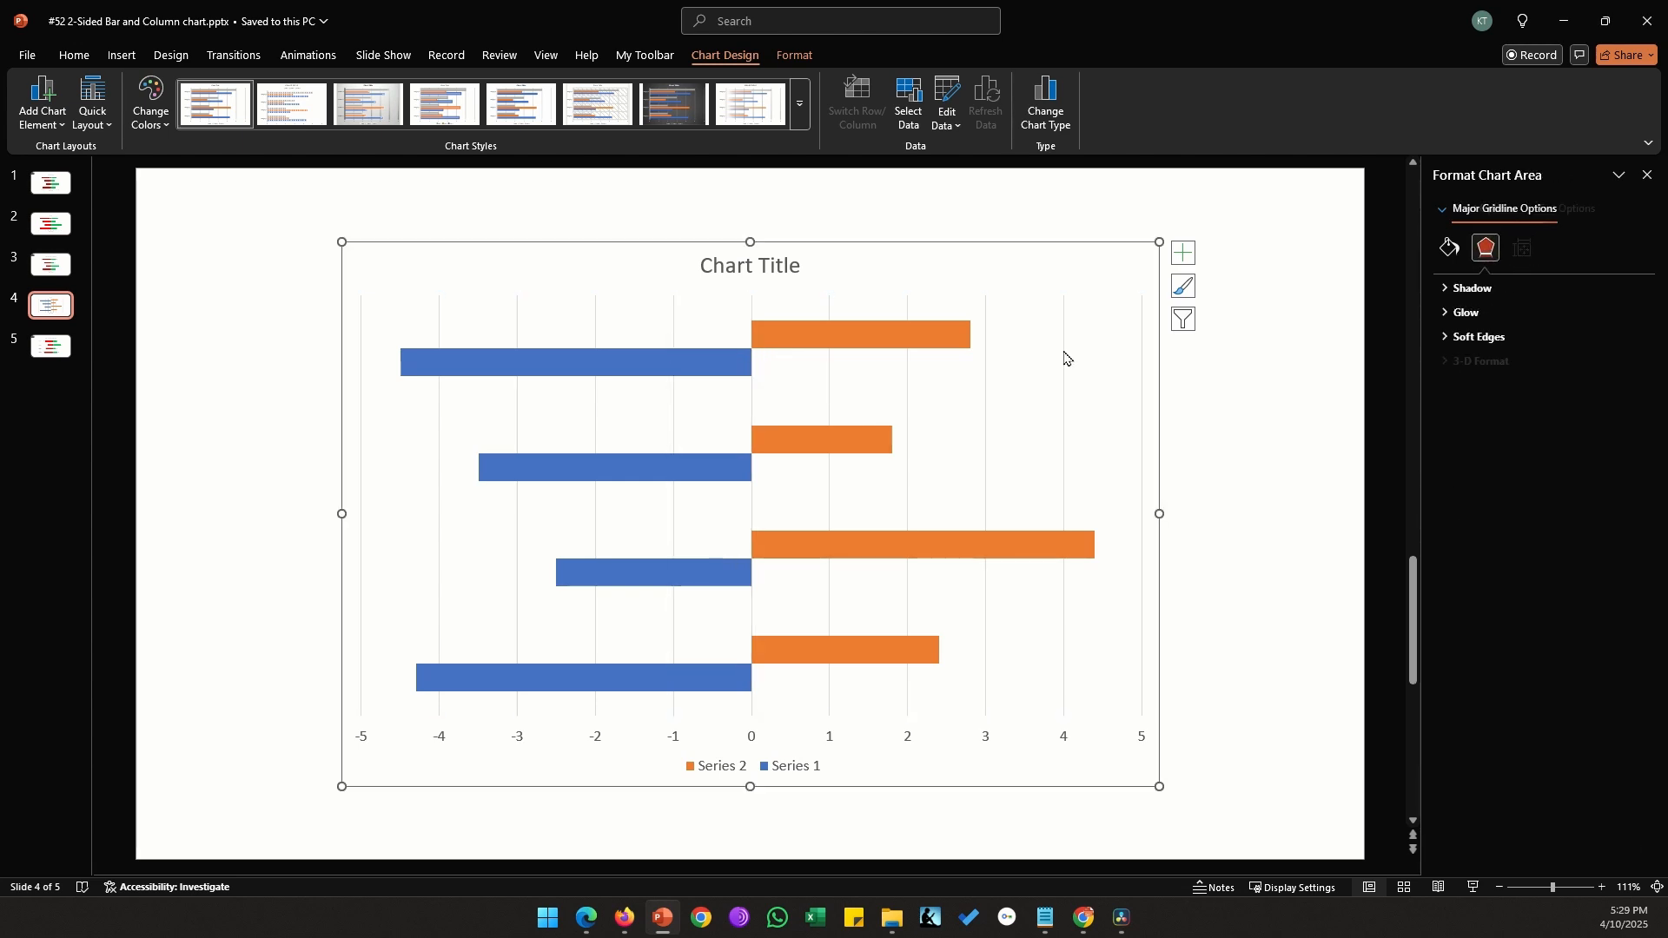
# Set the series overlap to 100% so the bars of both series line up in each category
pyautogui.click(944, 346)
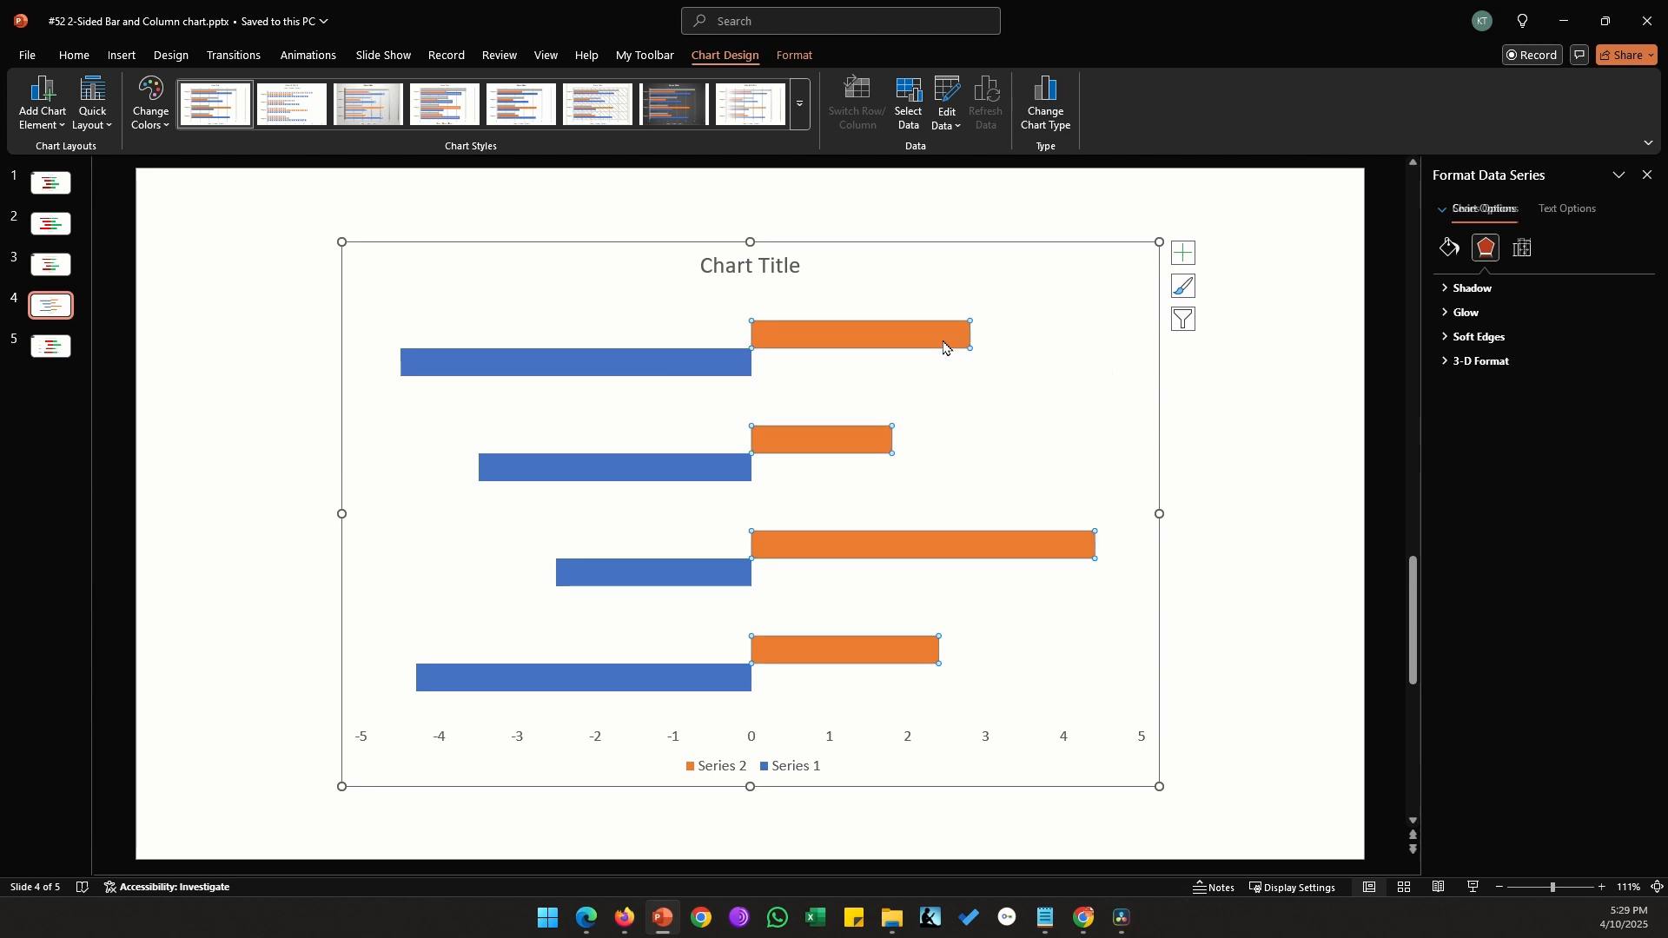
pyautogui.click(1525, 254)
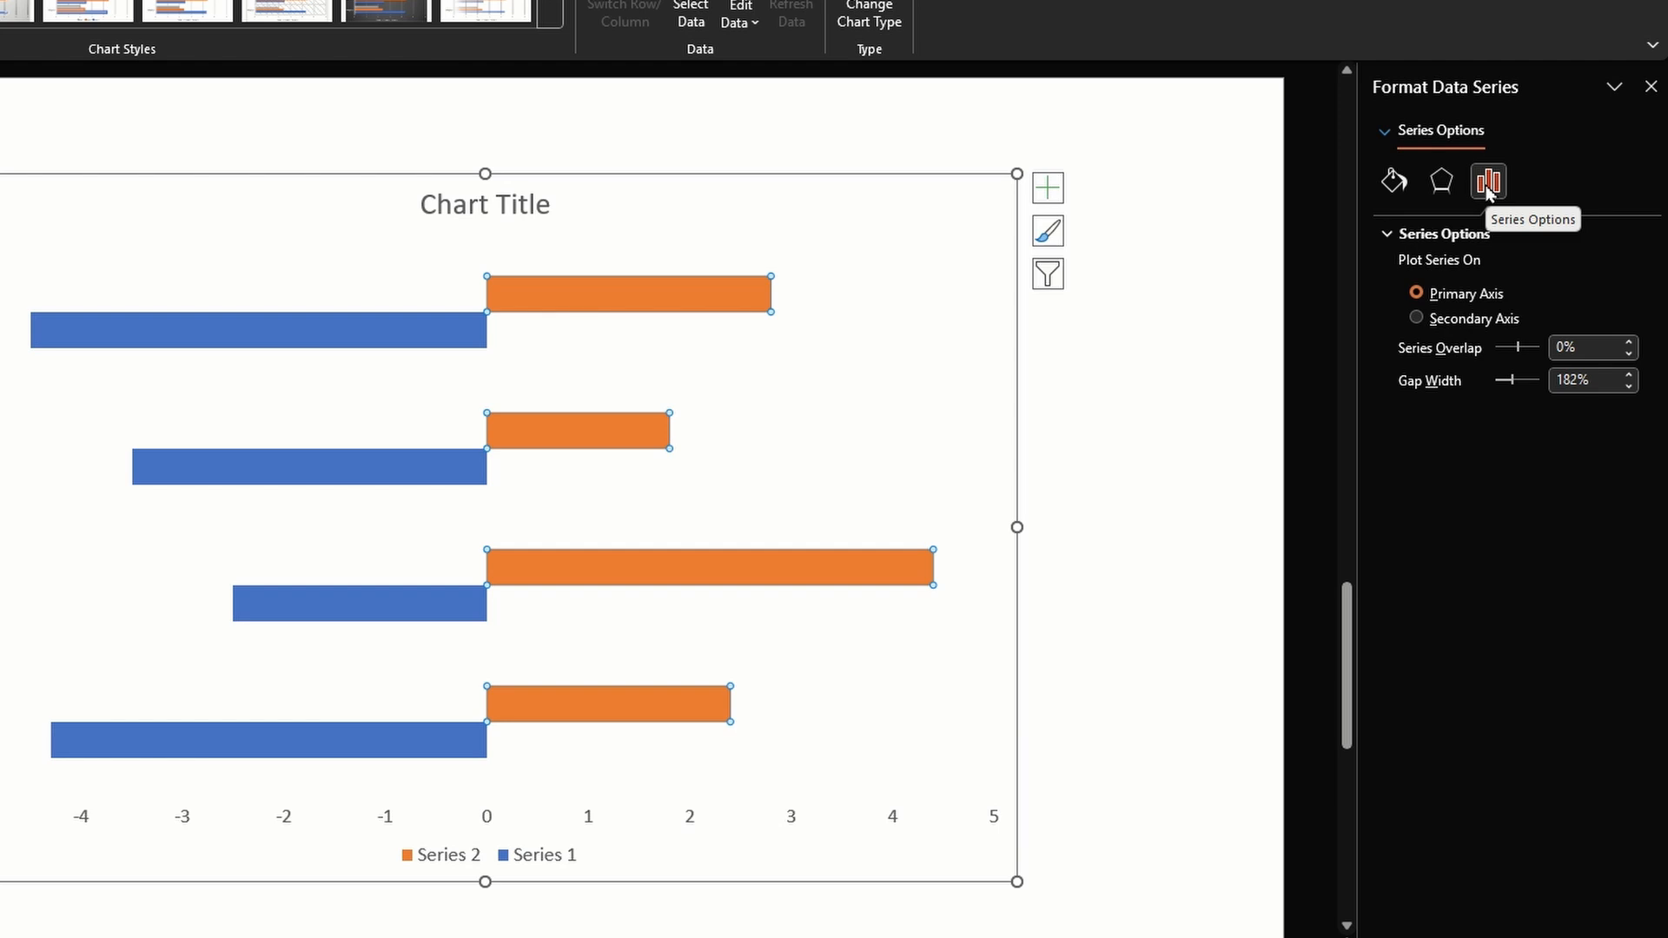
pyautogui.click(1569, 348)
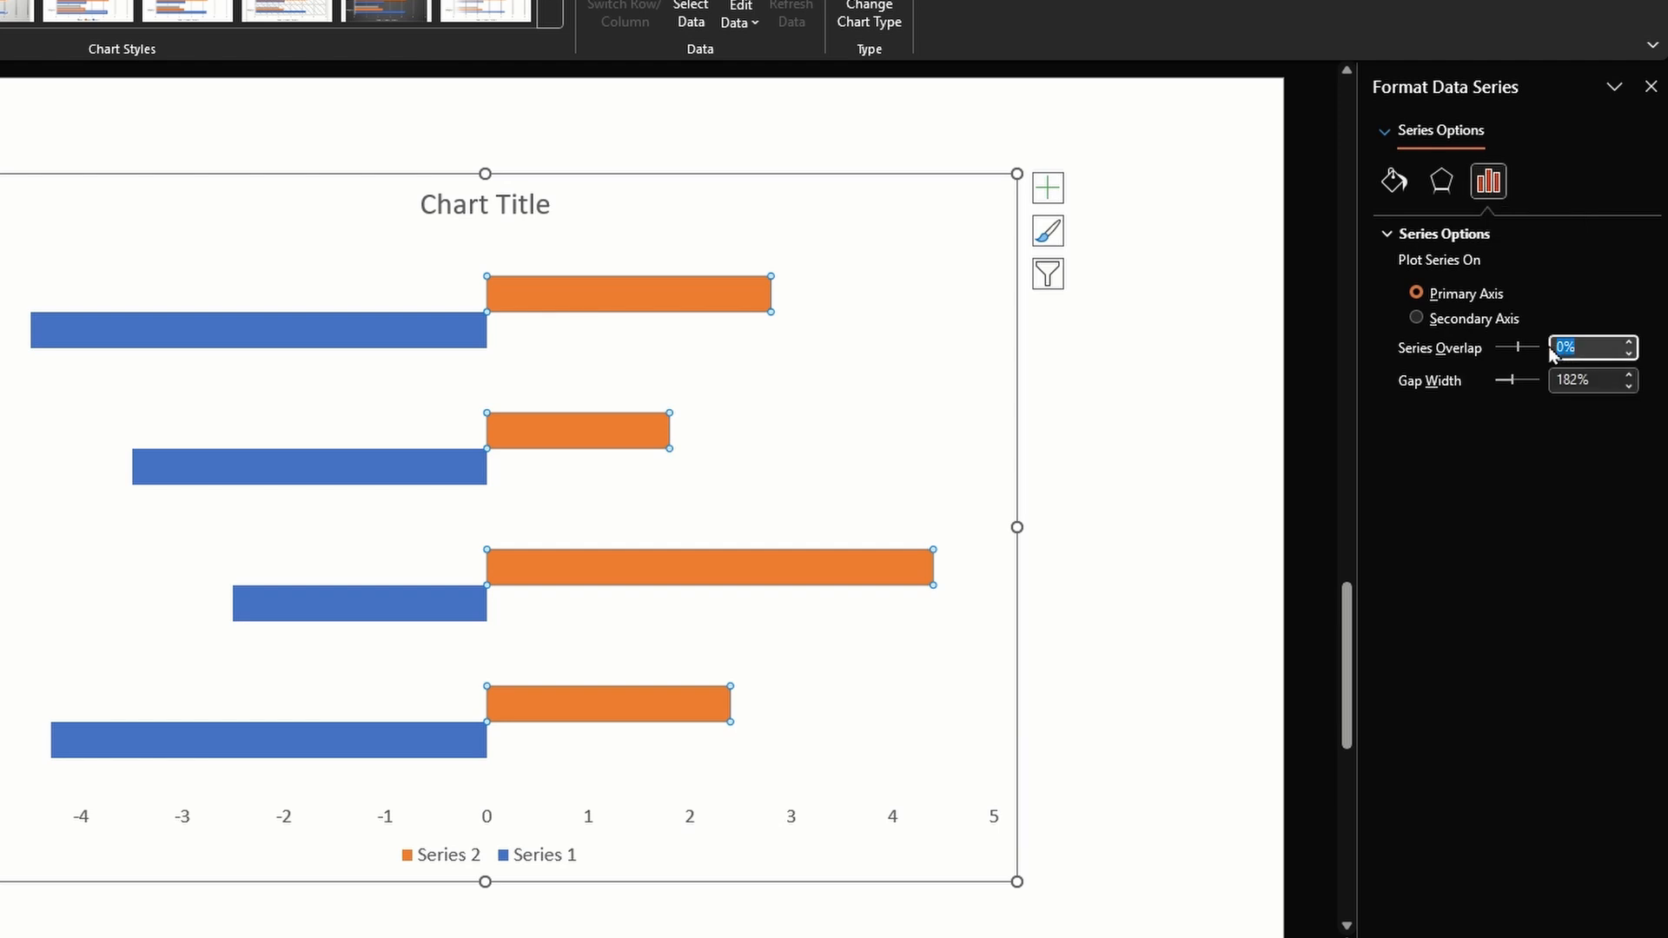
pyautogui.write('100')
pyautogui.press('Return')
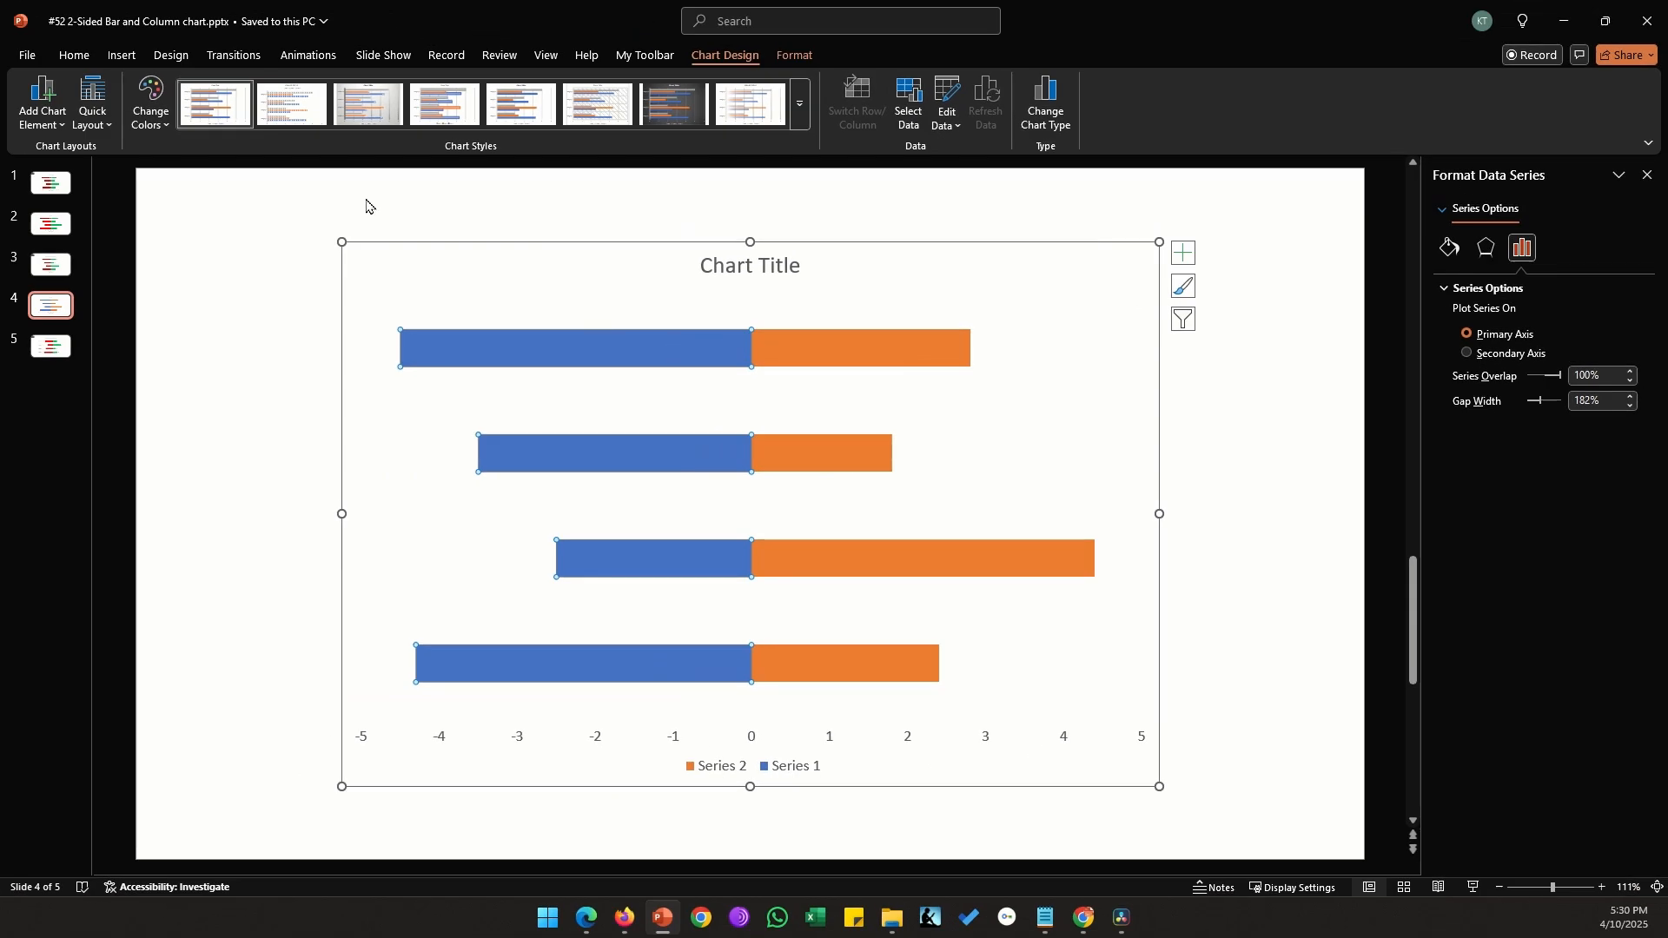
# Fill the Series 1 bars with standard red and the Series 2 bars with standard green
pyautogui.click(71, 56)
pyautogui.click(1145, 84)
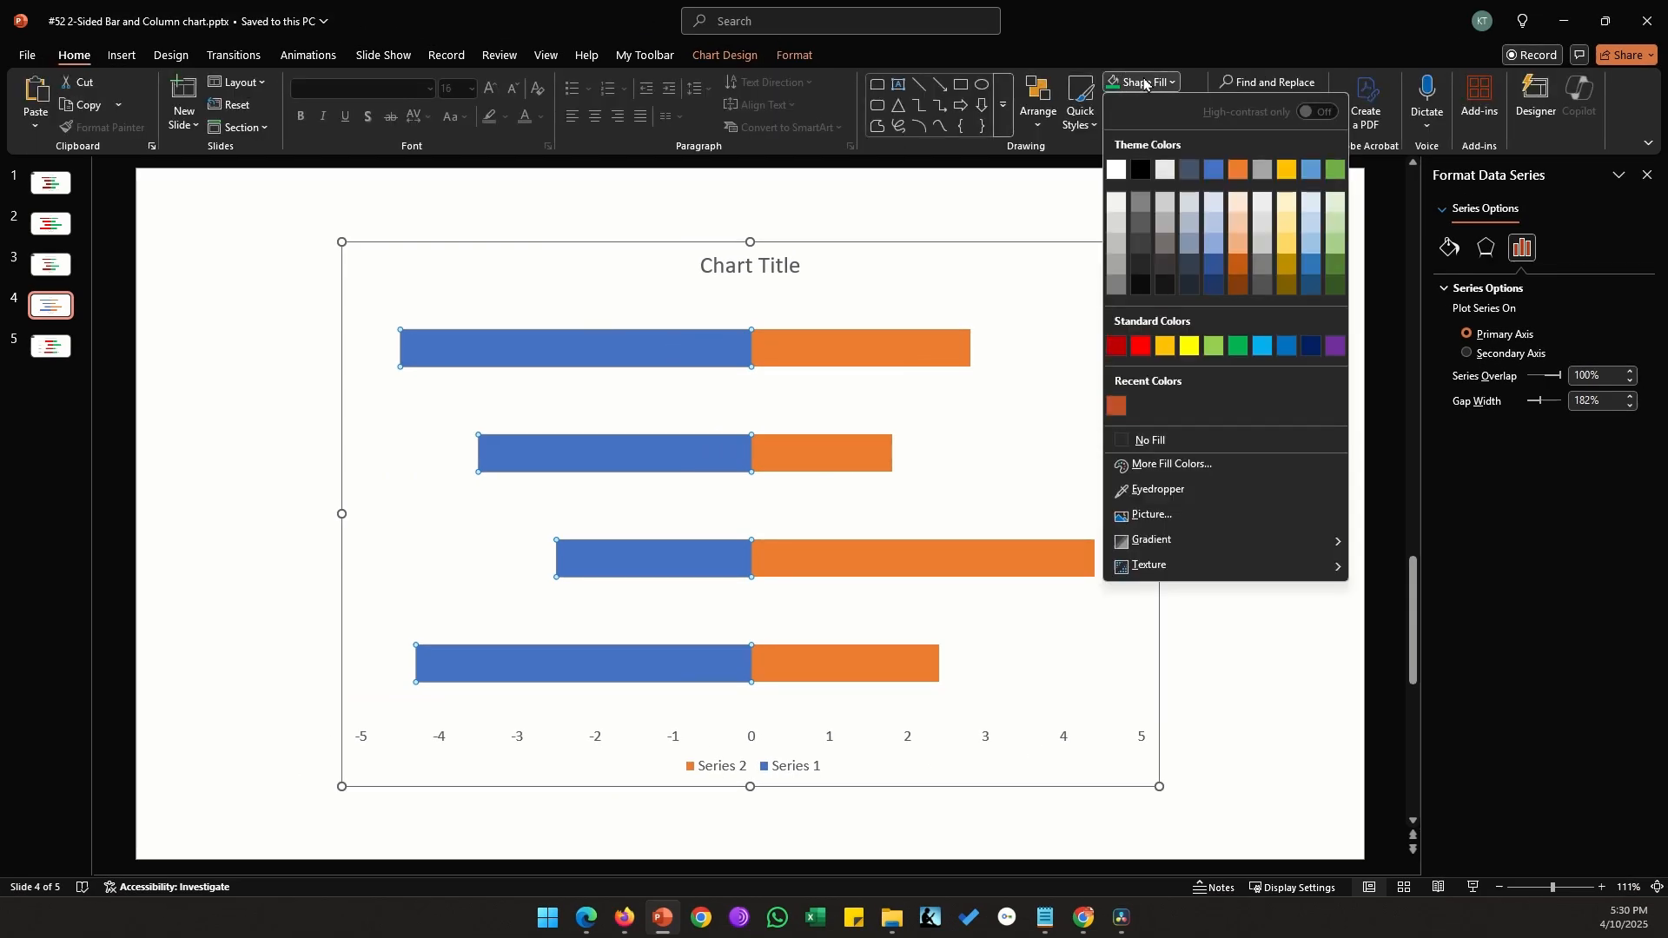
pyautogui.click(1141, 346)
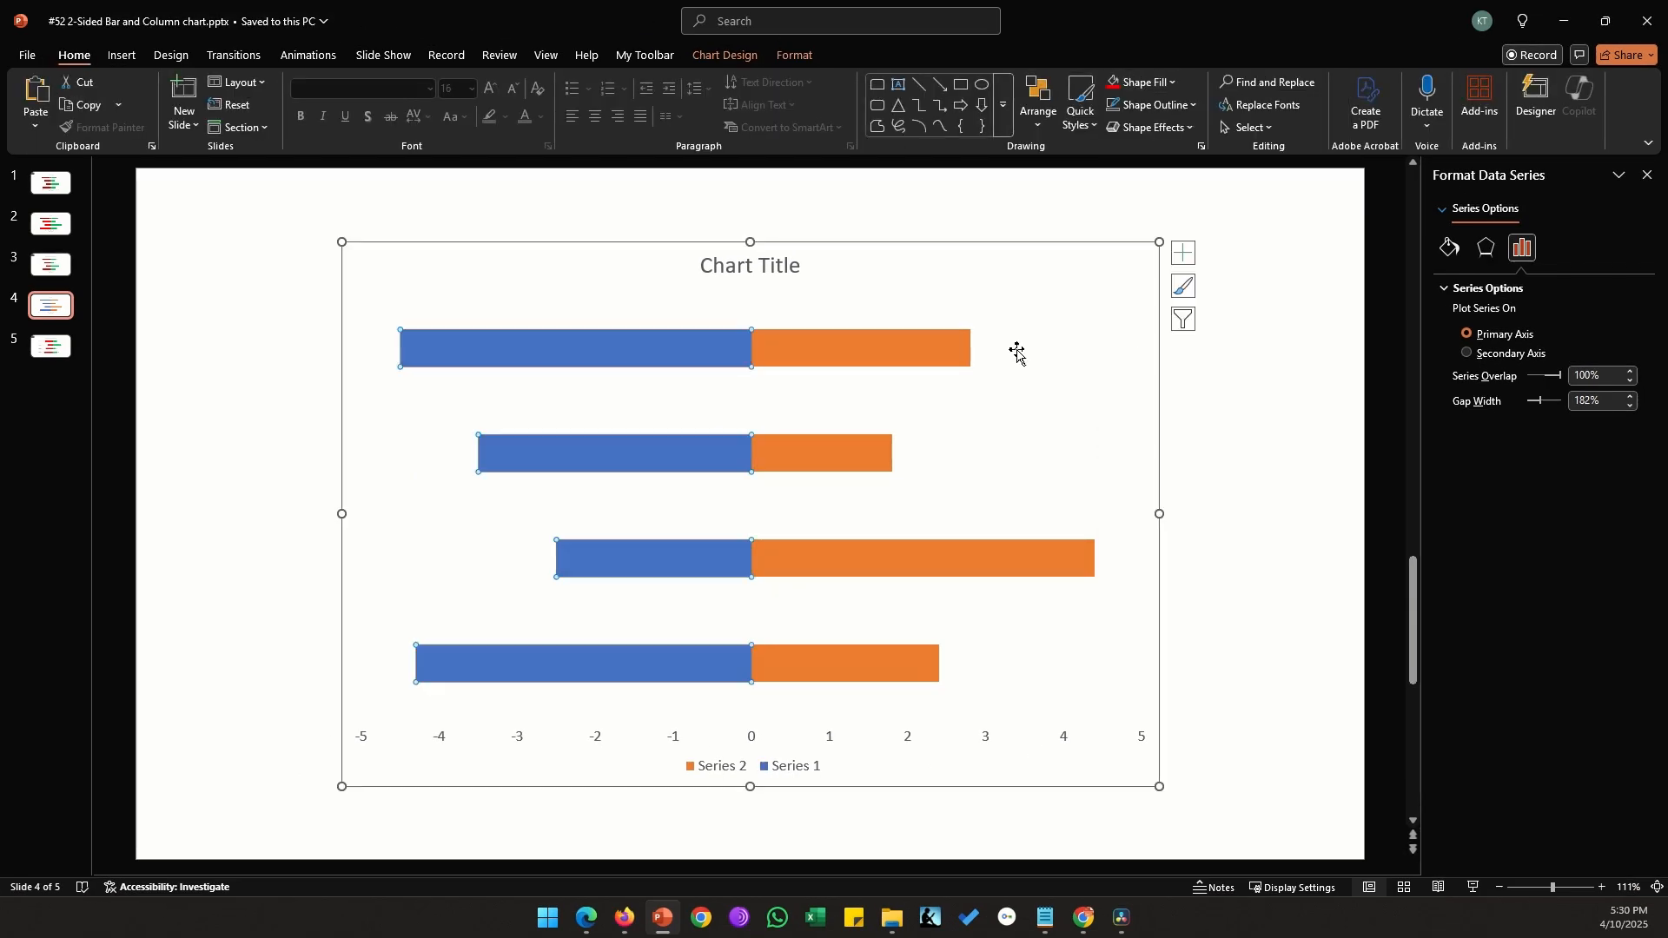
pyautogui.click(1145, 83)
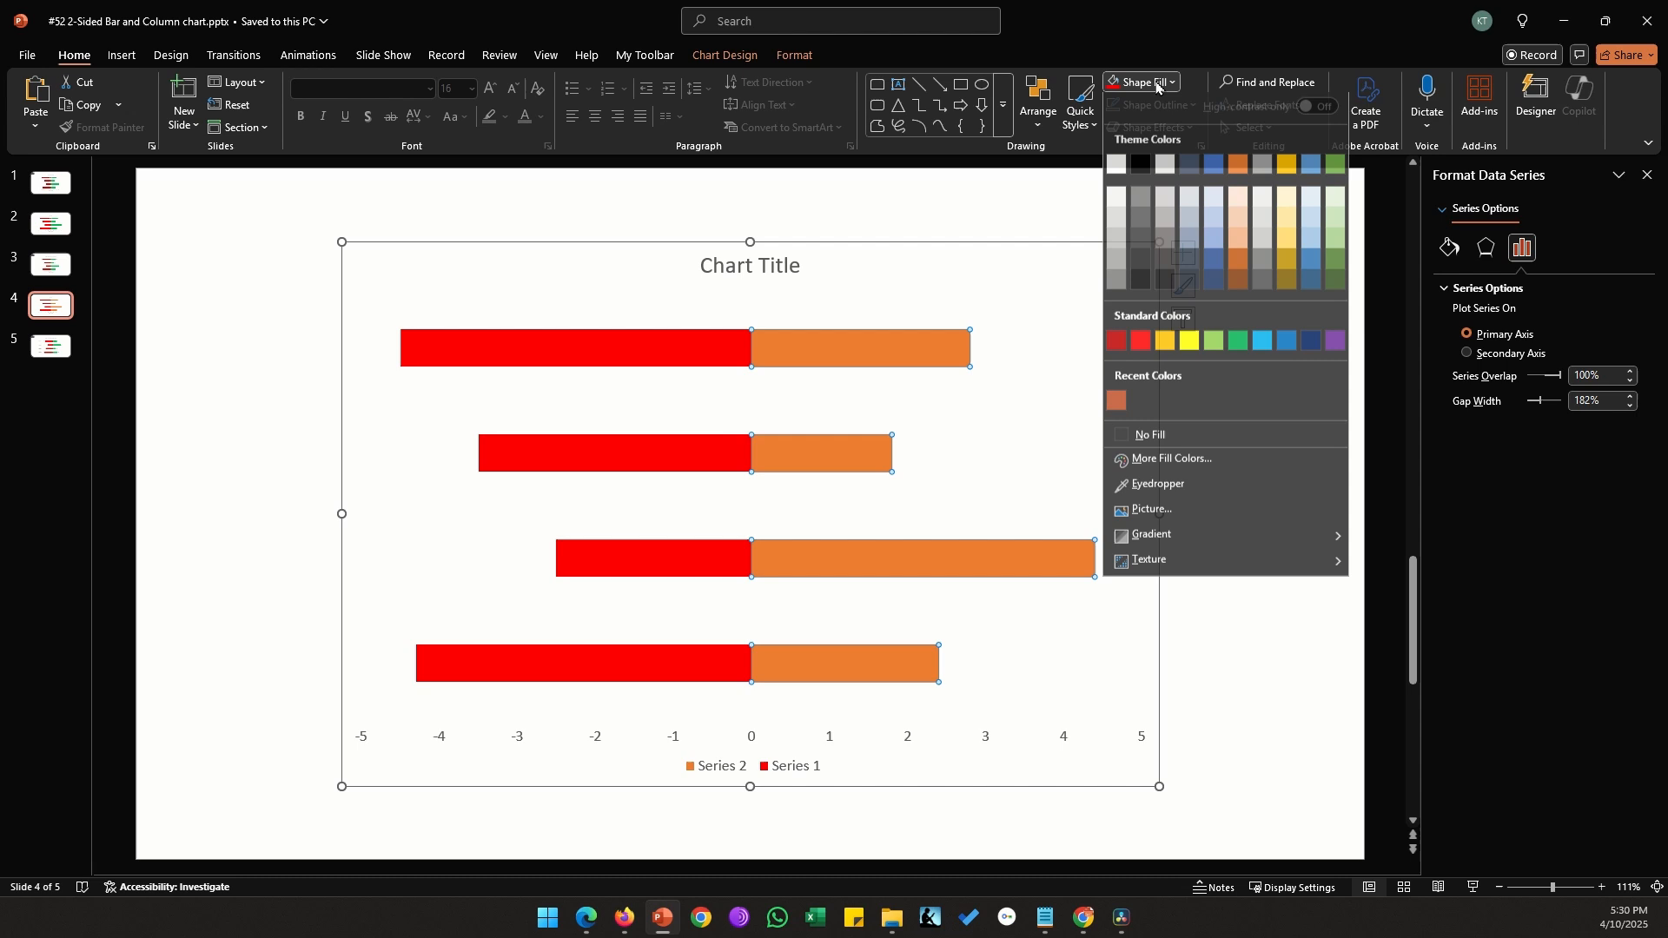
pyautogui.click(1244, 347)
# Add data labels to both the red and green series and make the labels bold and larger
pyautogui.rightClick(663, 348)
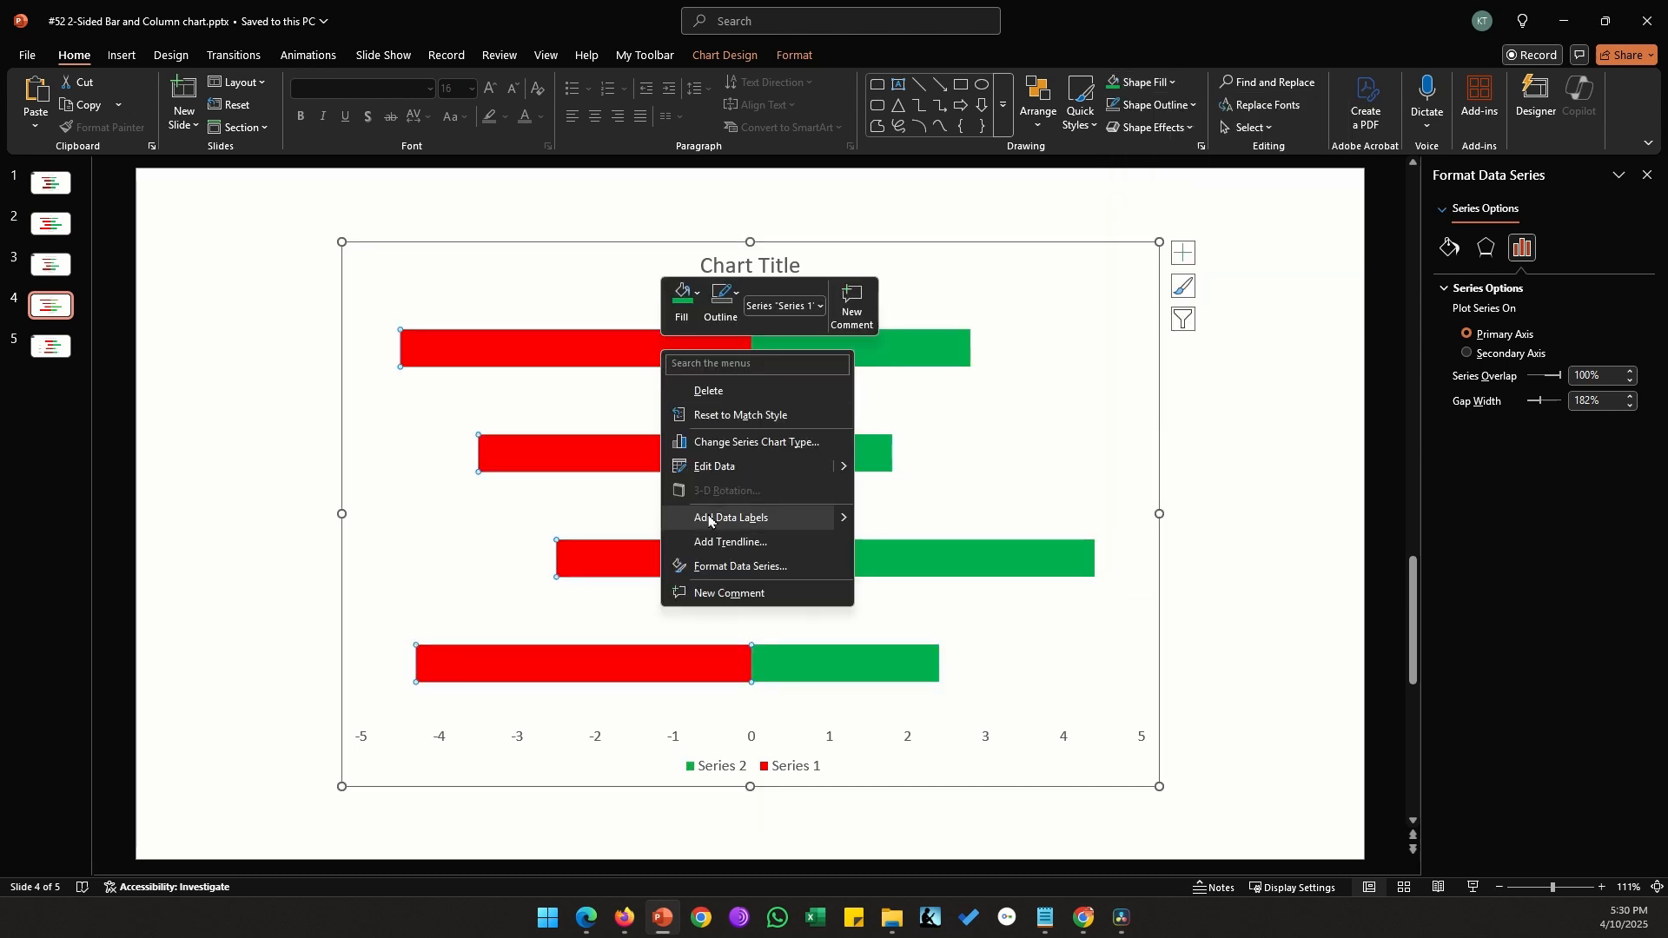
pyautogui.click(794, 520)
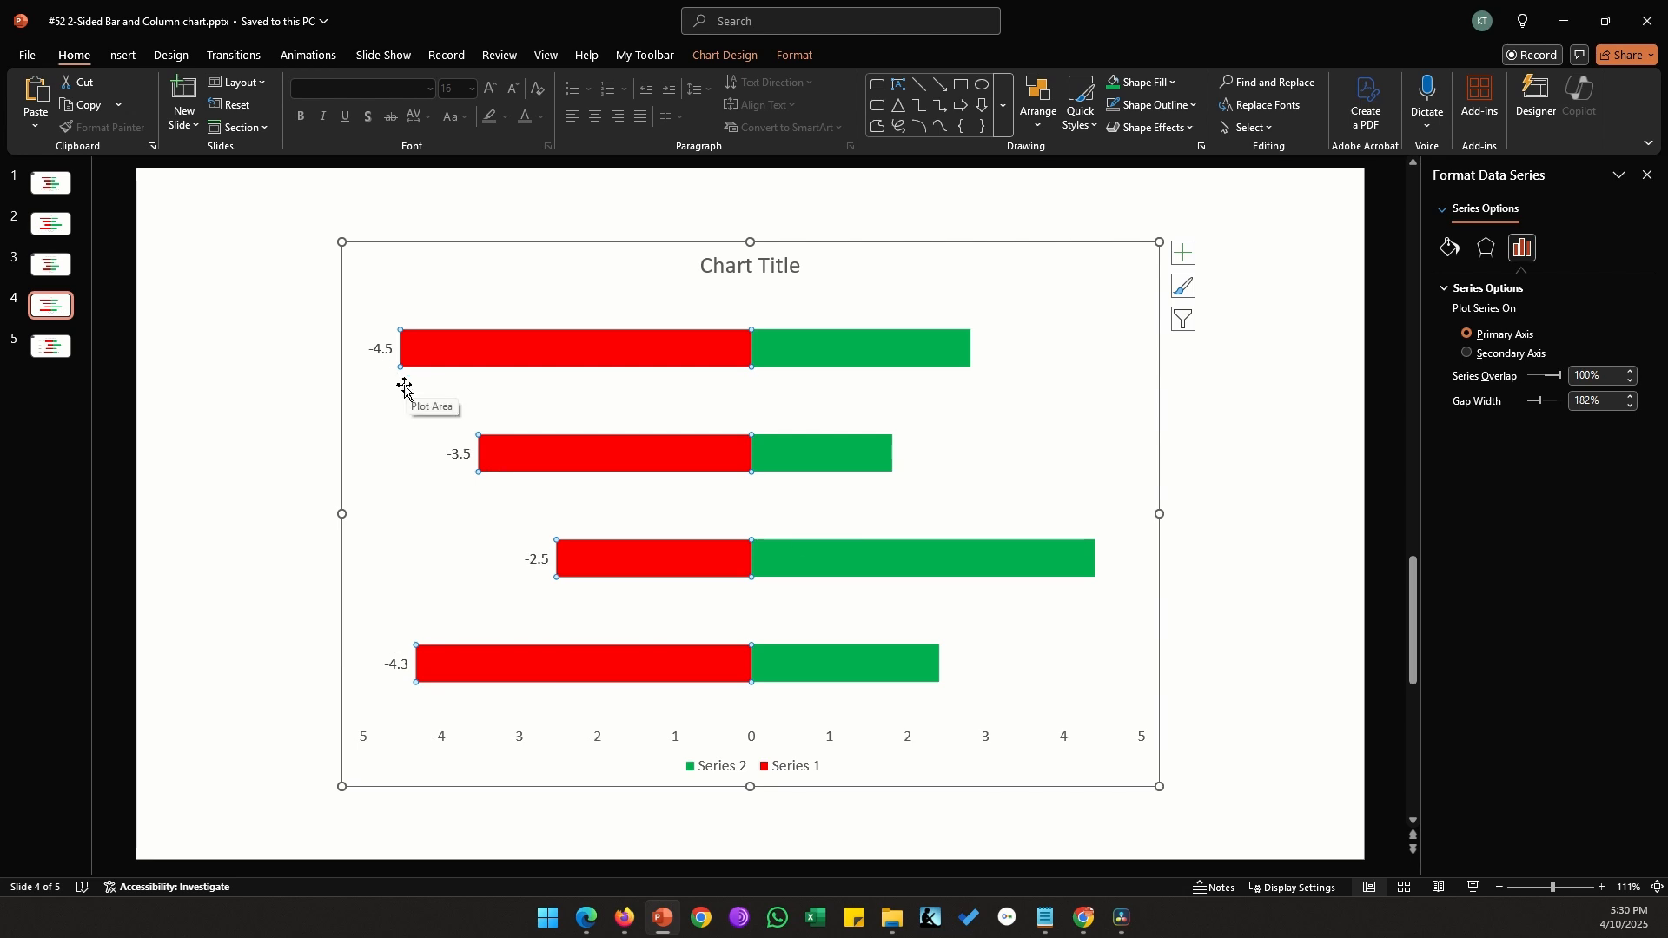
pyautogui.rightClick(839, 340)
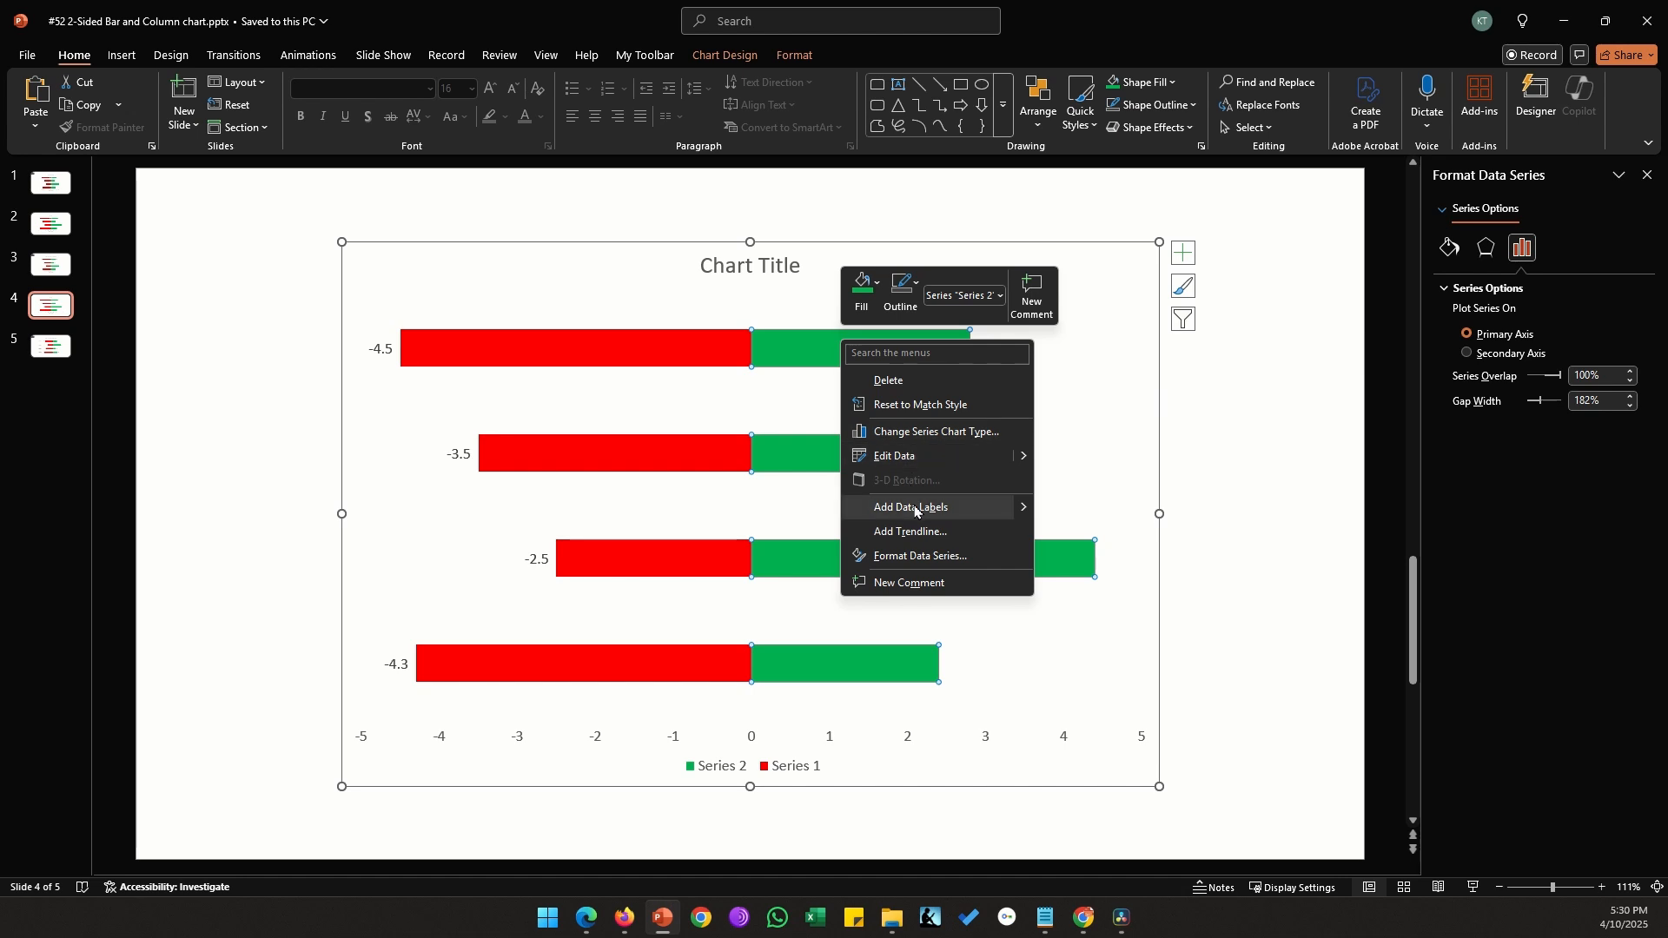
pyautogui.click(915, 509)
pyautogui.click(381, 349)
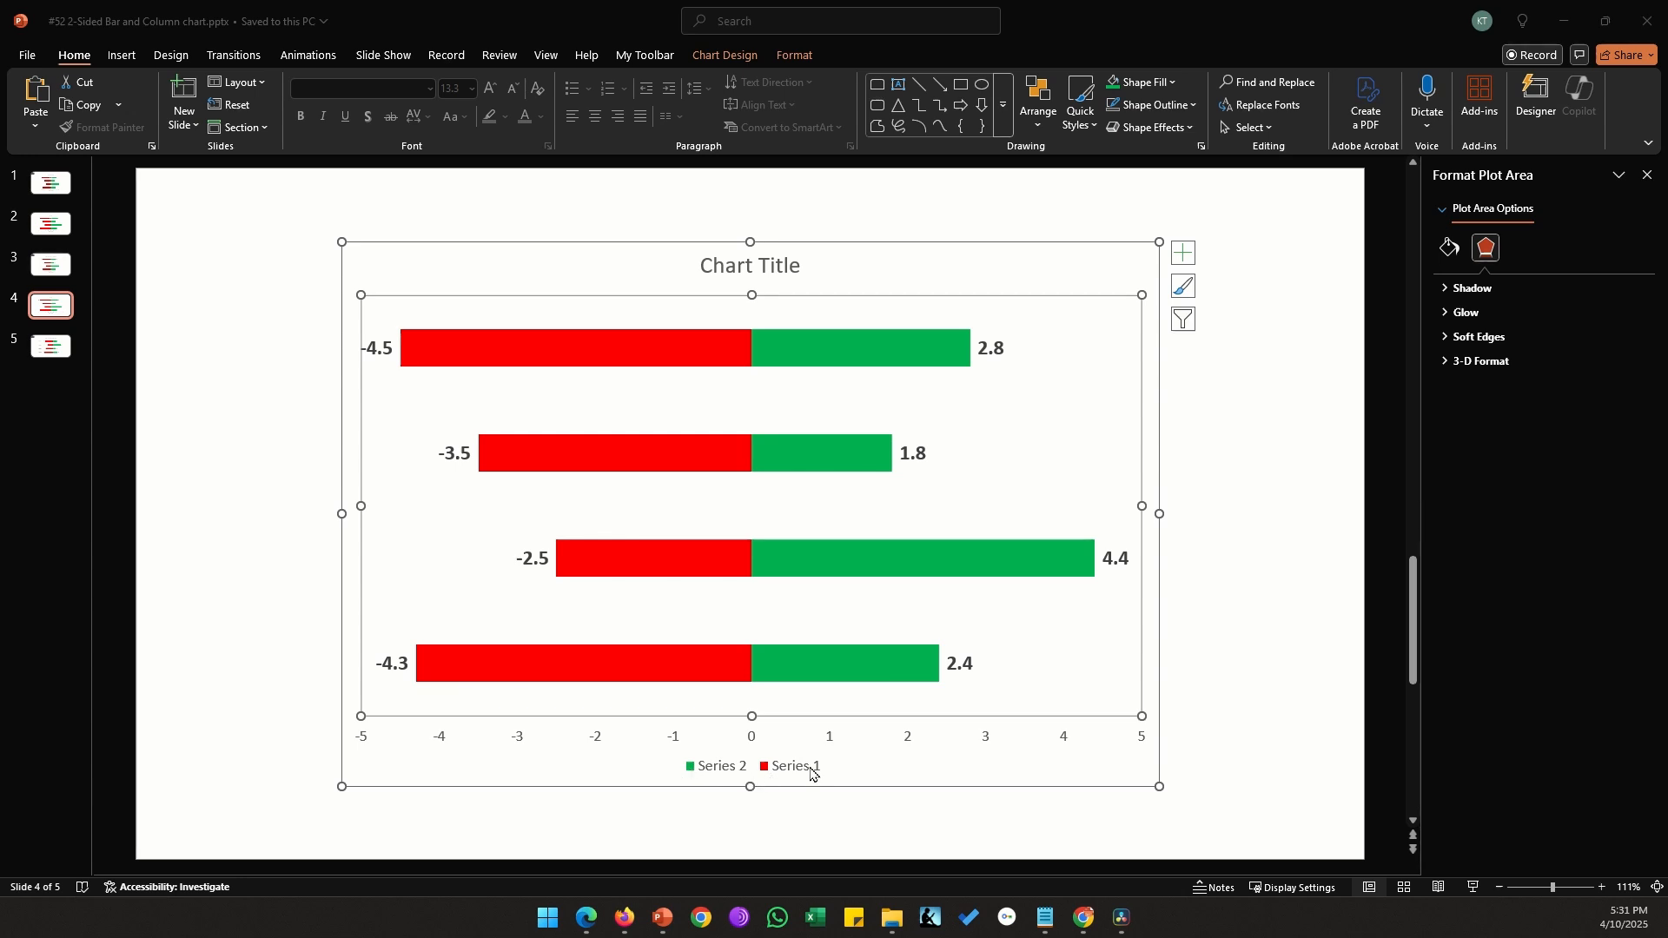
# Reorder the chart's data source so that Series 1 comes after Series 2 in the legend entries
pyautogui.click(721, 54)
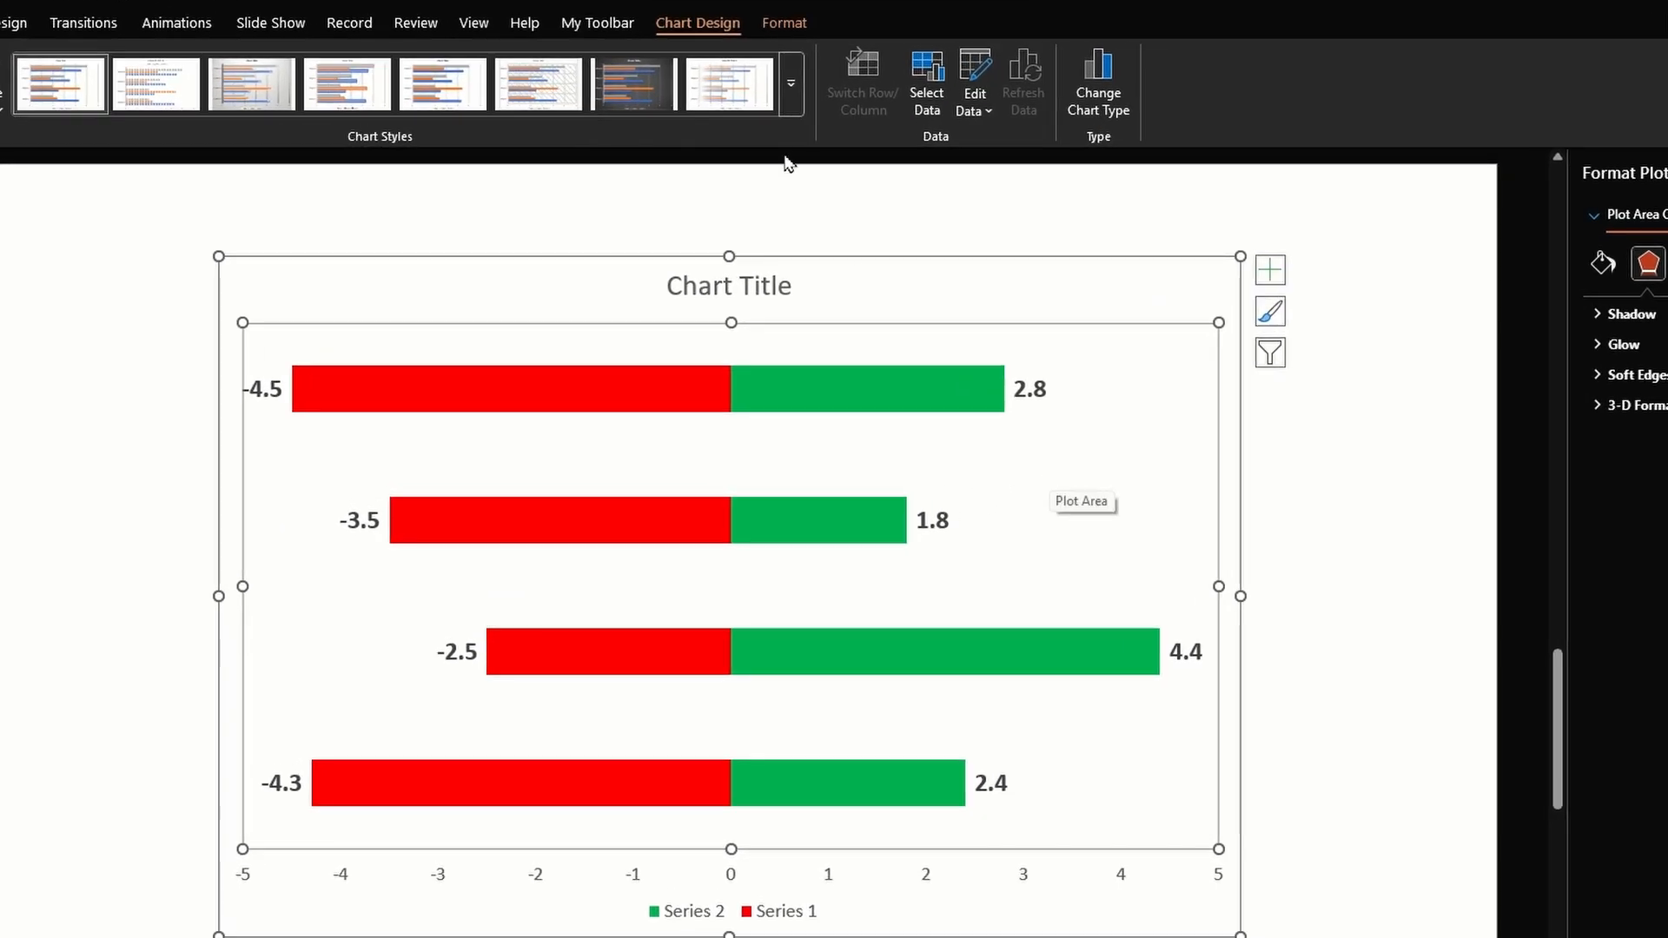
pyautogui.click(925, 91)
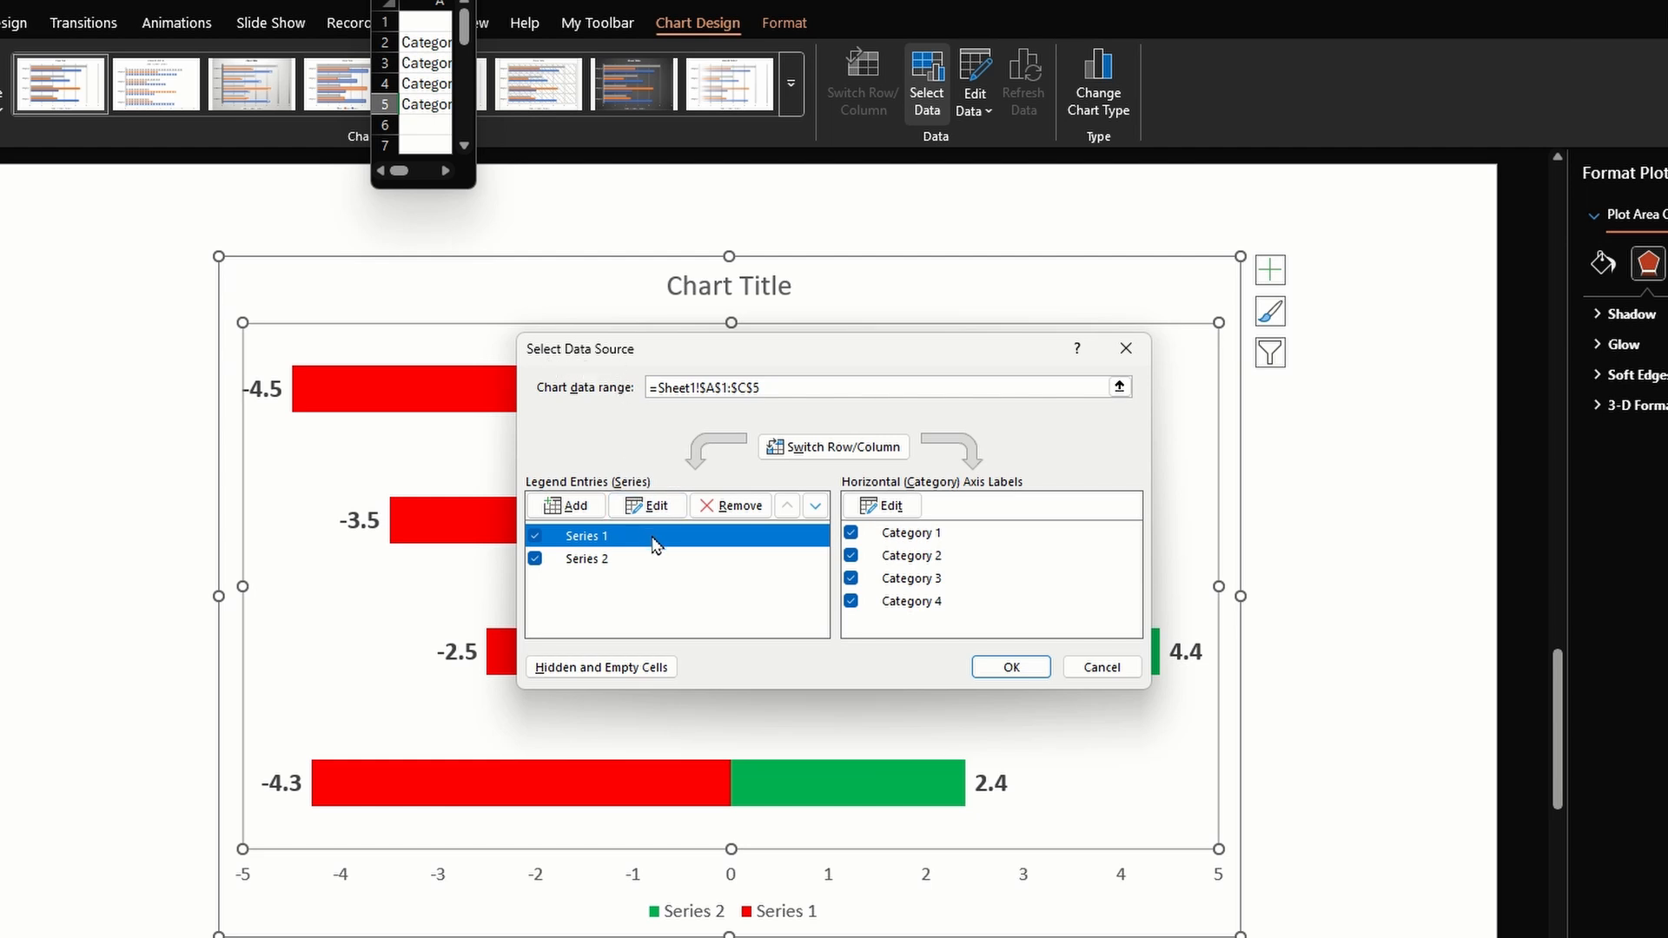
pyautogui.click(815, 506)
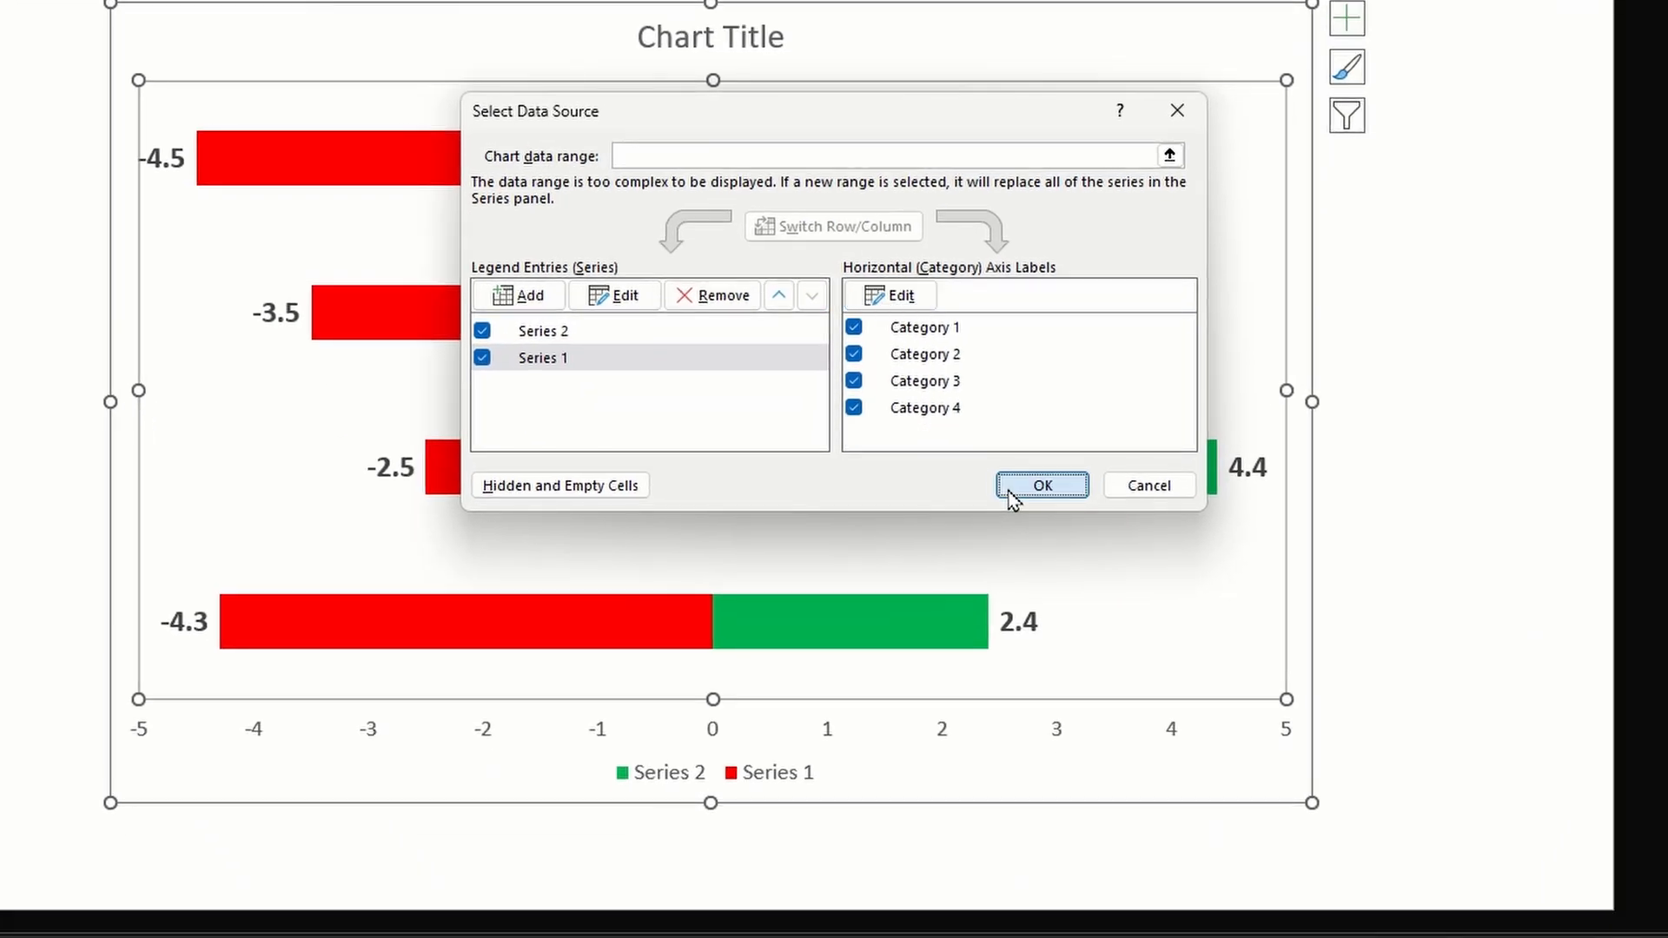
pyautogui.click(995, 668)
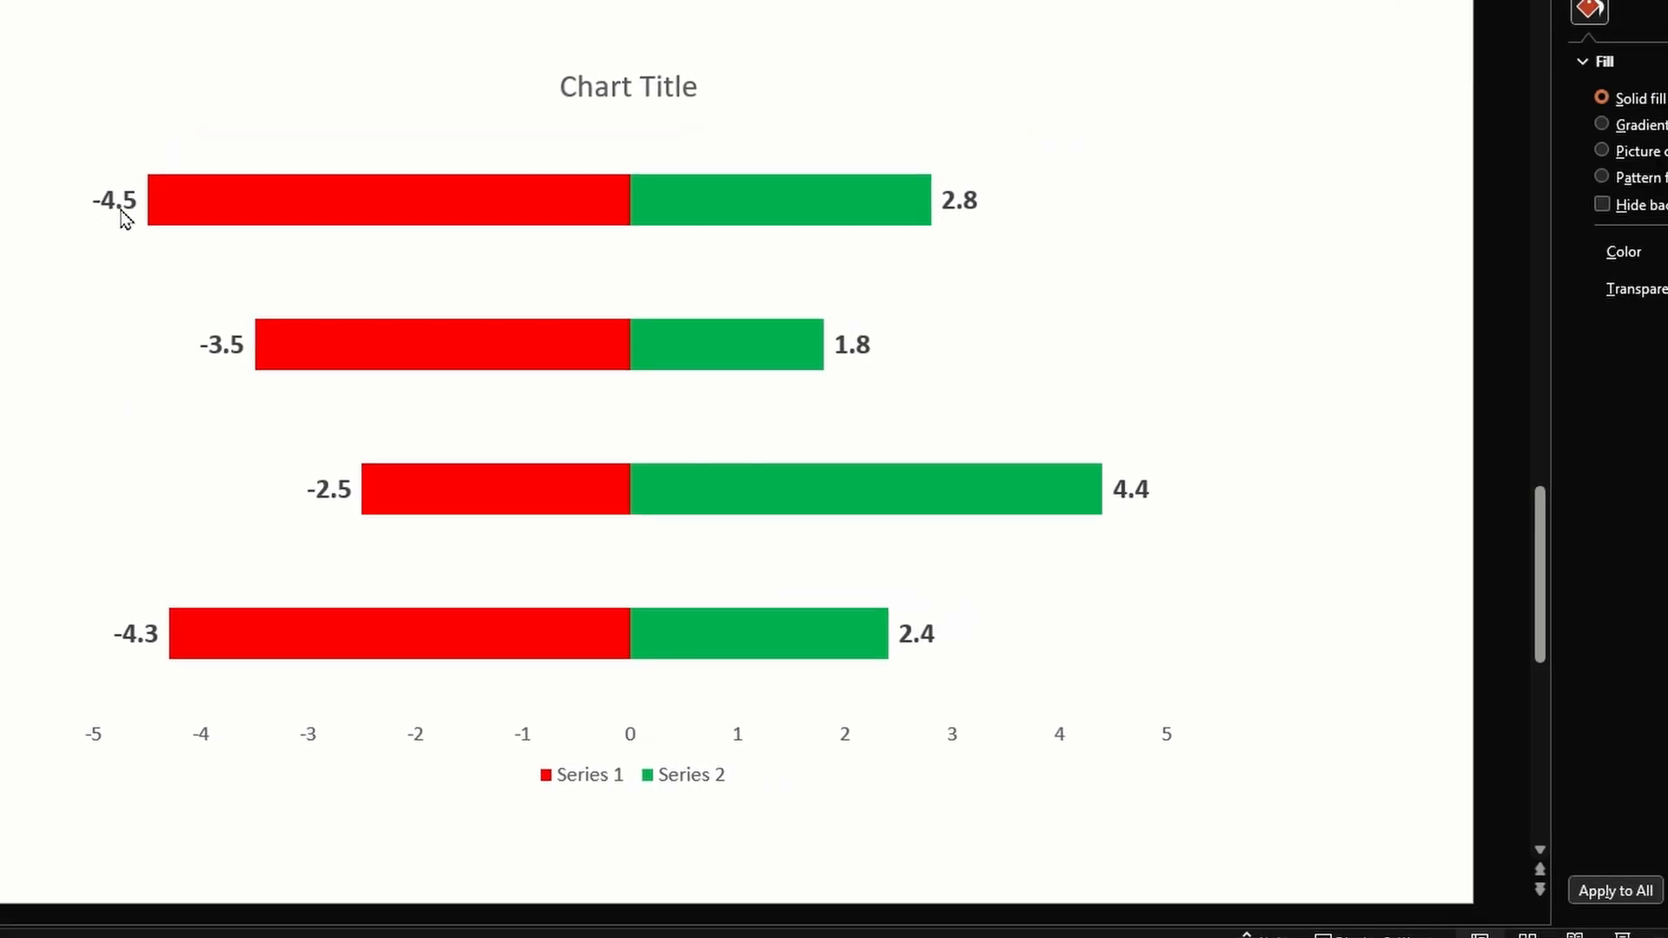
# Open the label options for the Series 1 data labels
pyautogui.click(166, 163)
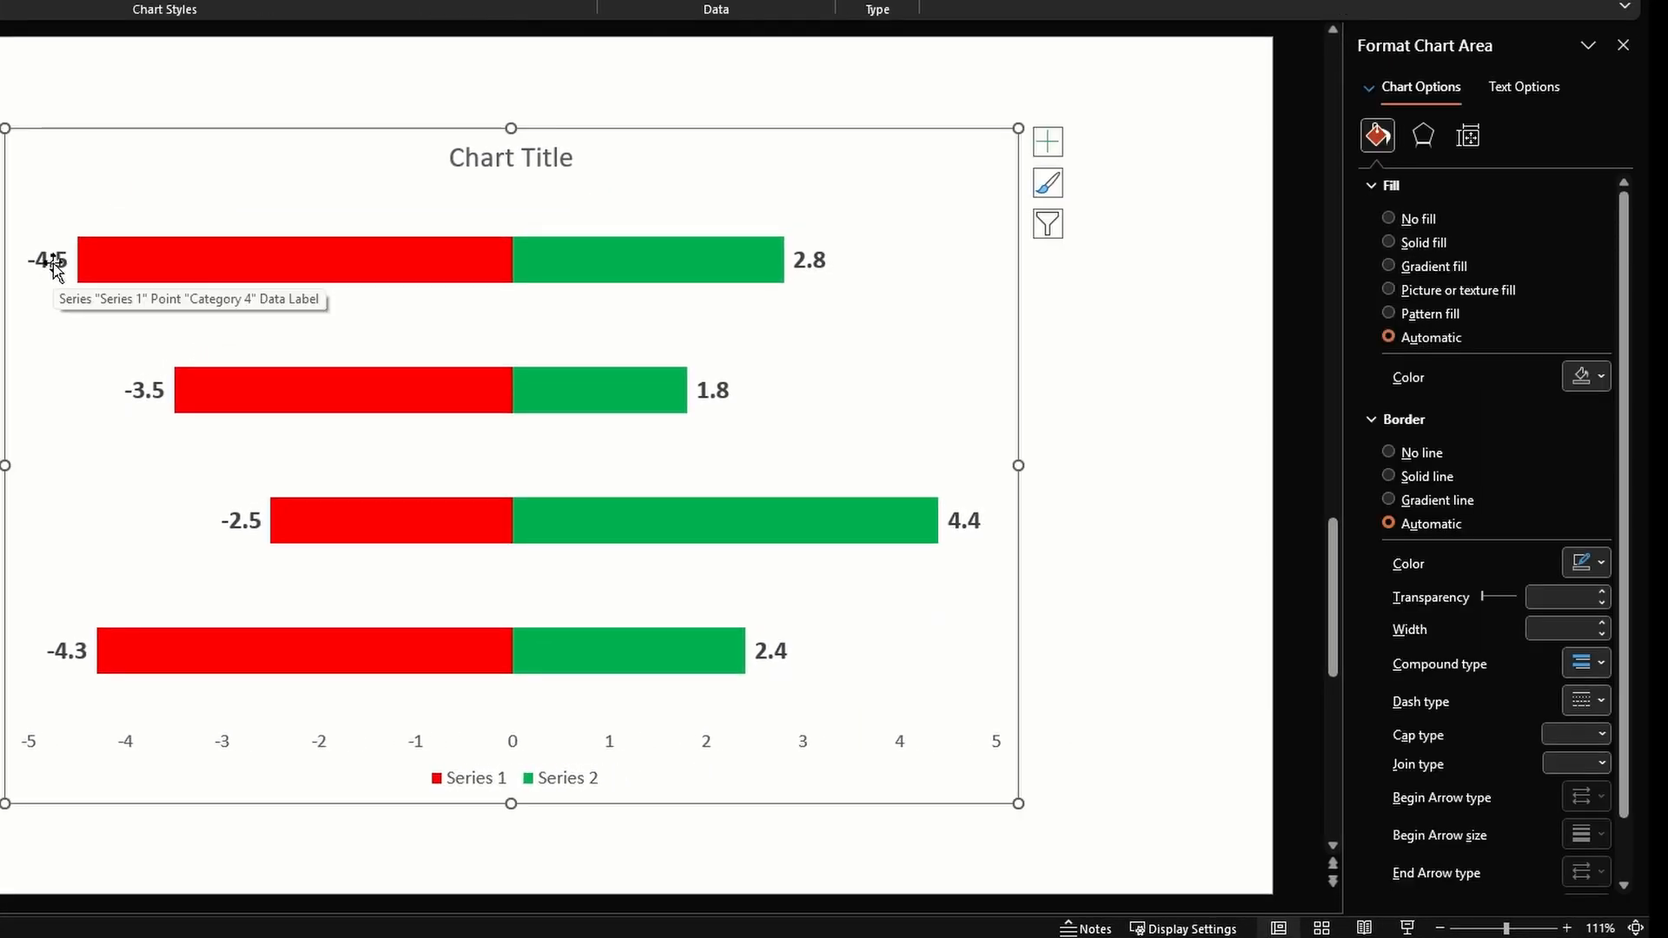
pyautogui.click(52, 266)
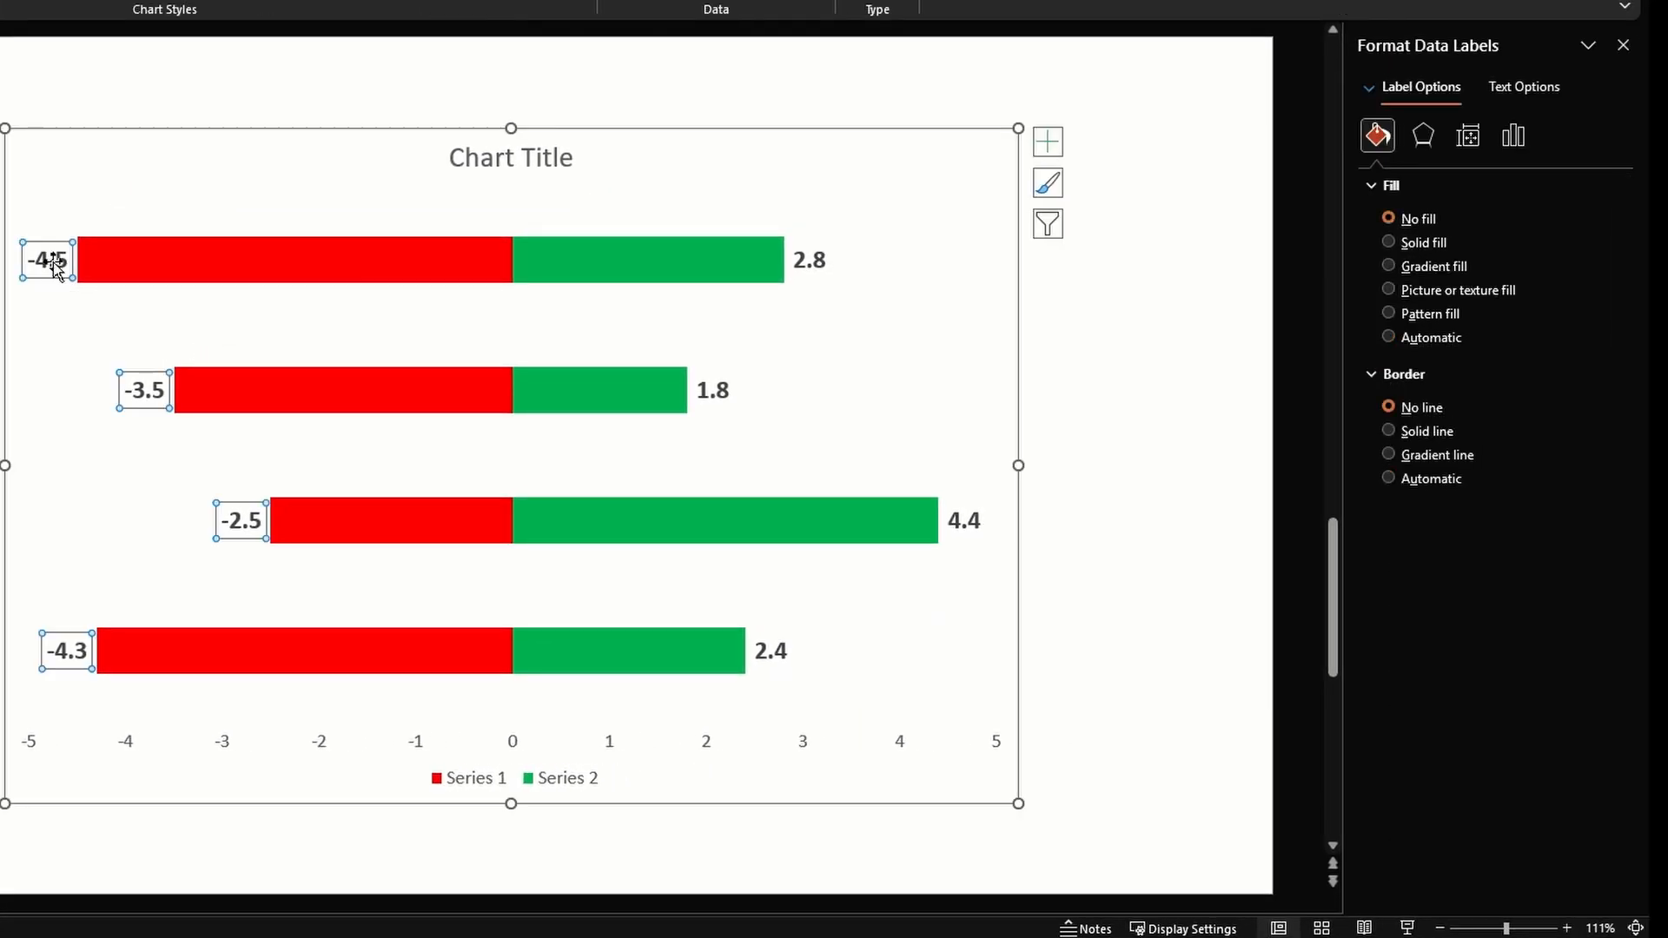
pyautogui.click(1515, 136)
pyautogui.click(1468, 184)
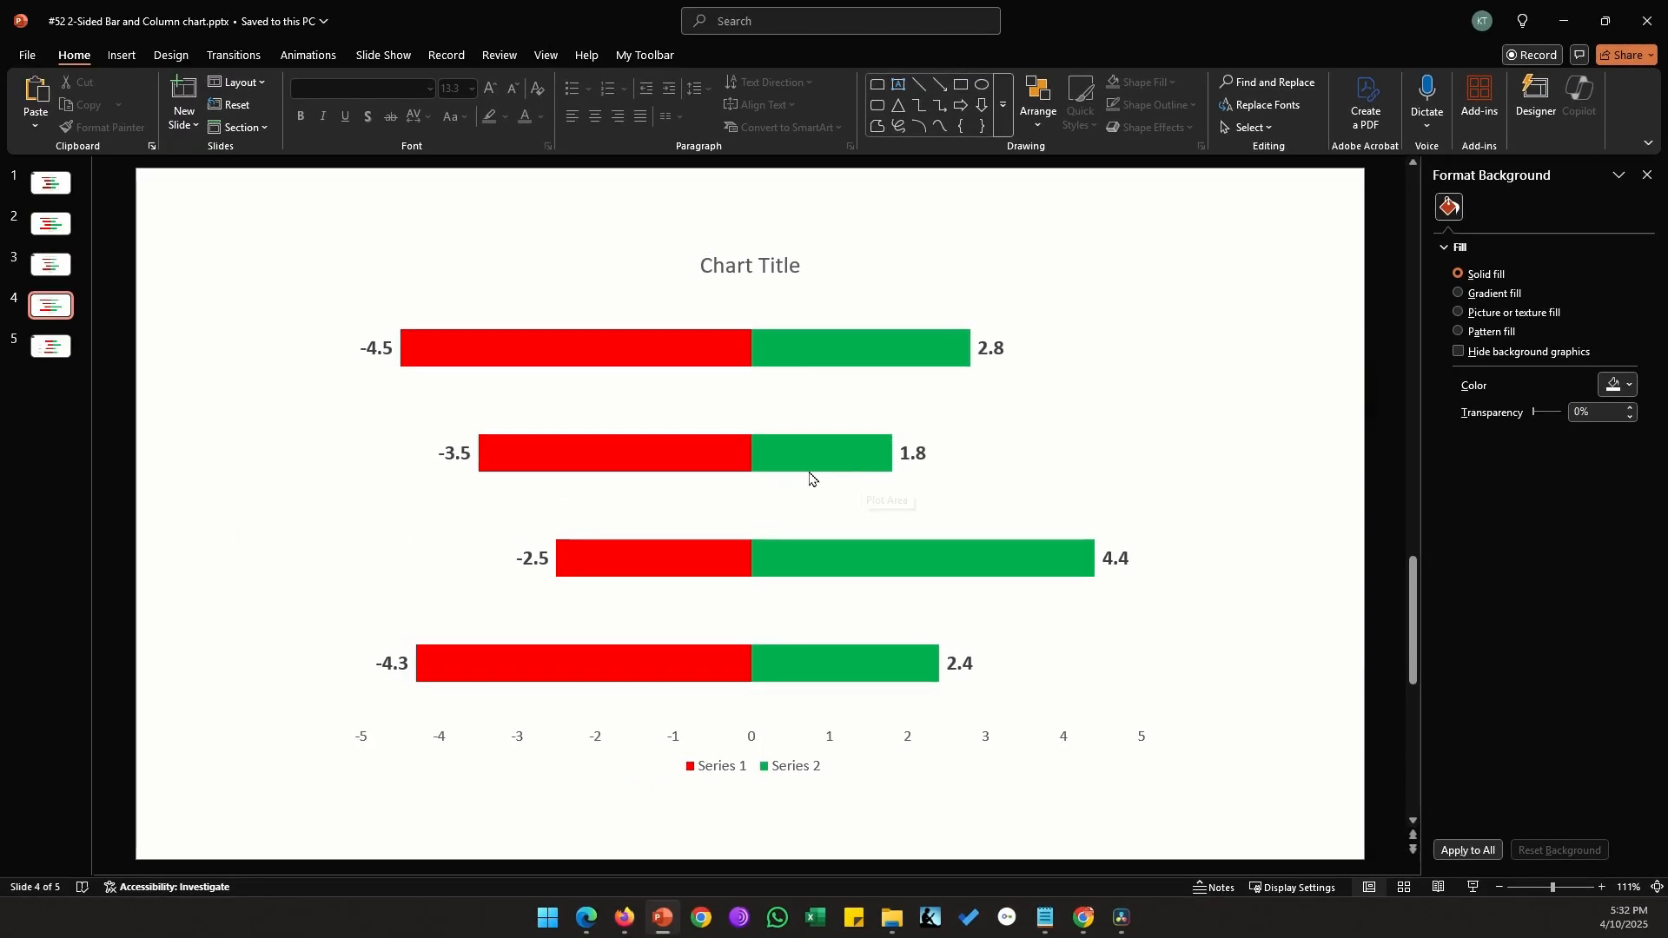
# Restore the chart's primary vertical axis with its category names
pyautogui.click(1054, 387)
pyautogui.click(1184, 252)
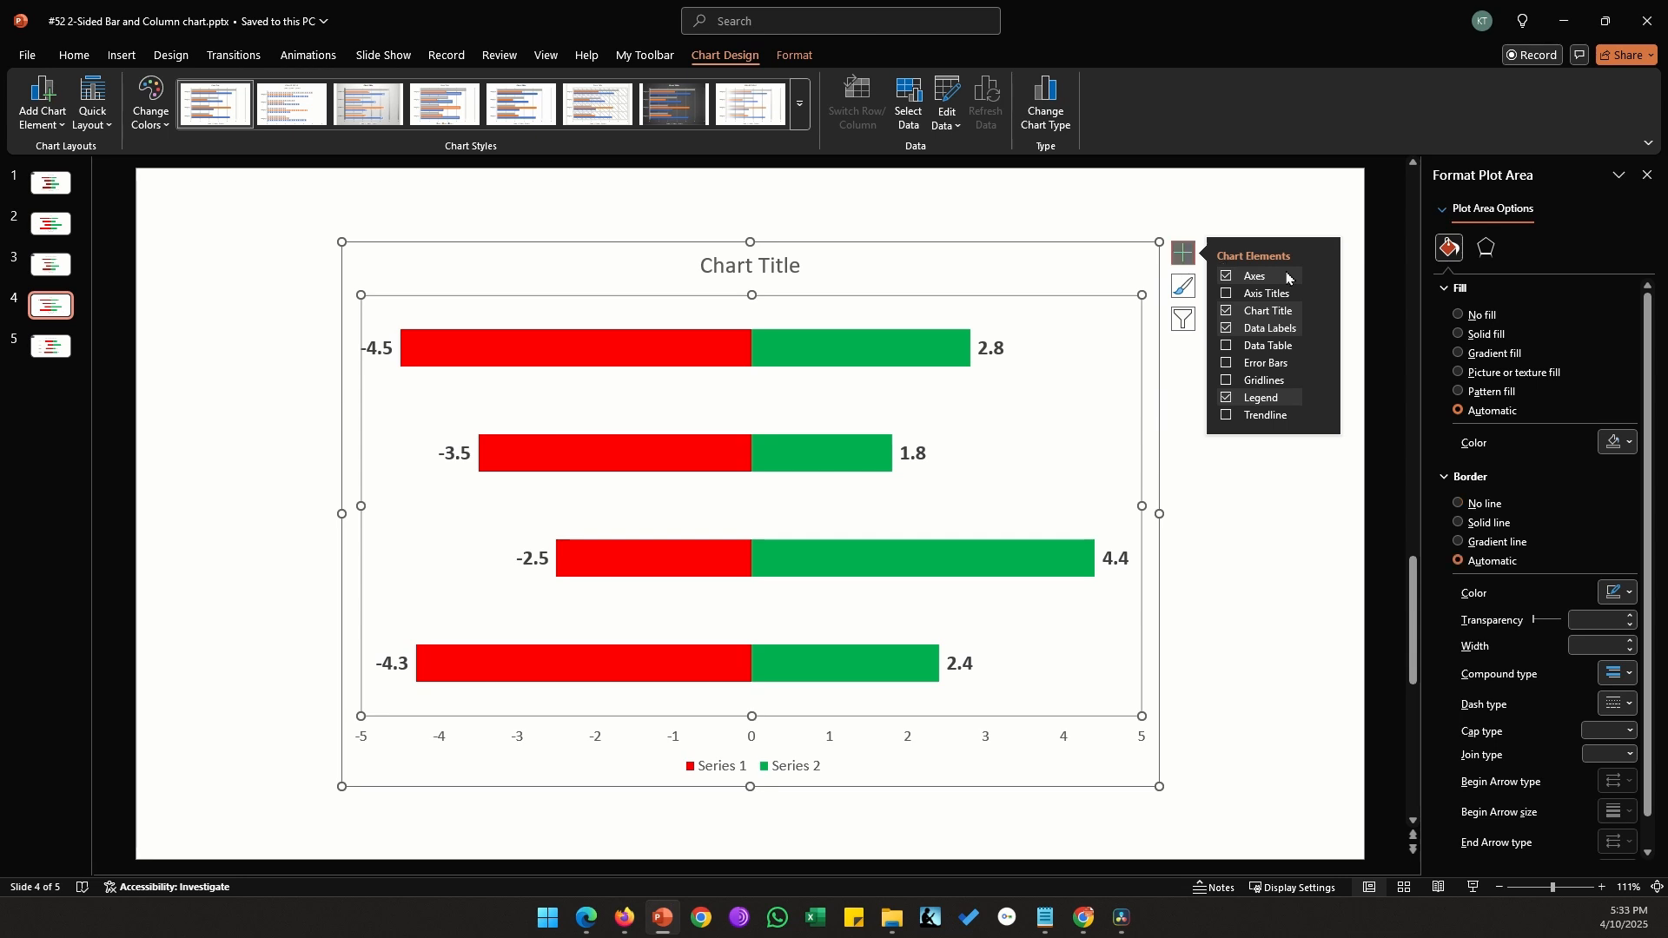
pyautogui.click(1321, 276)
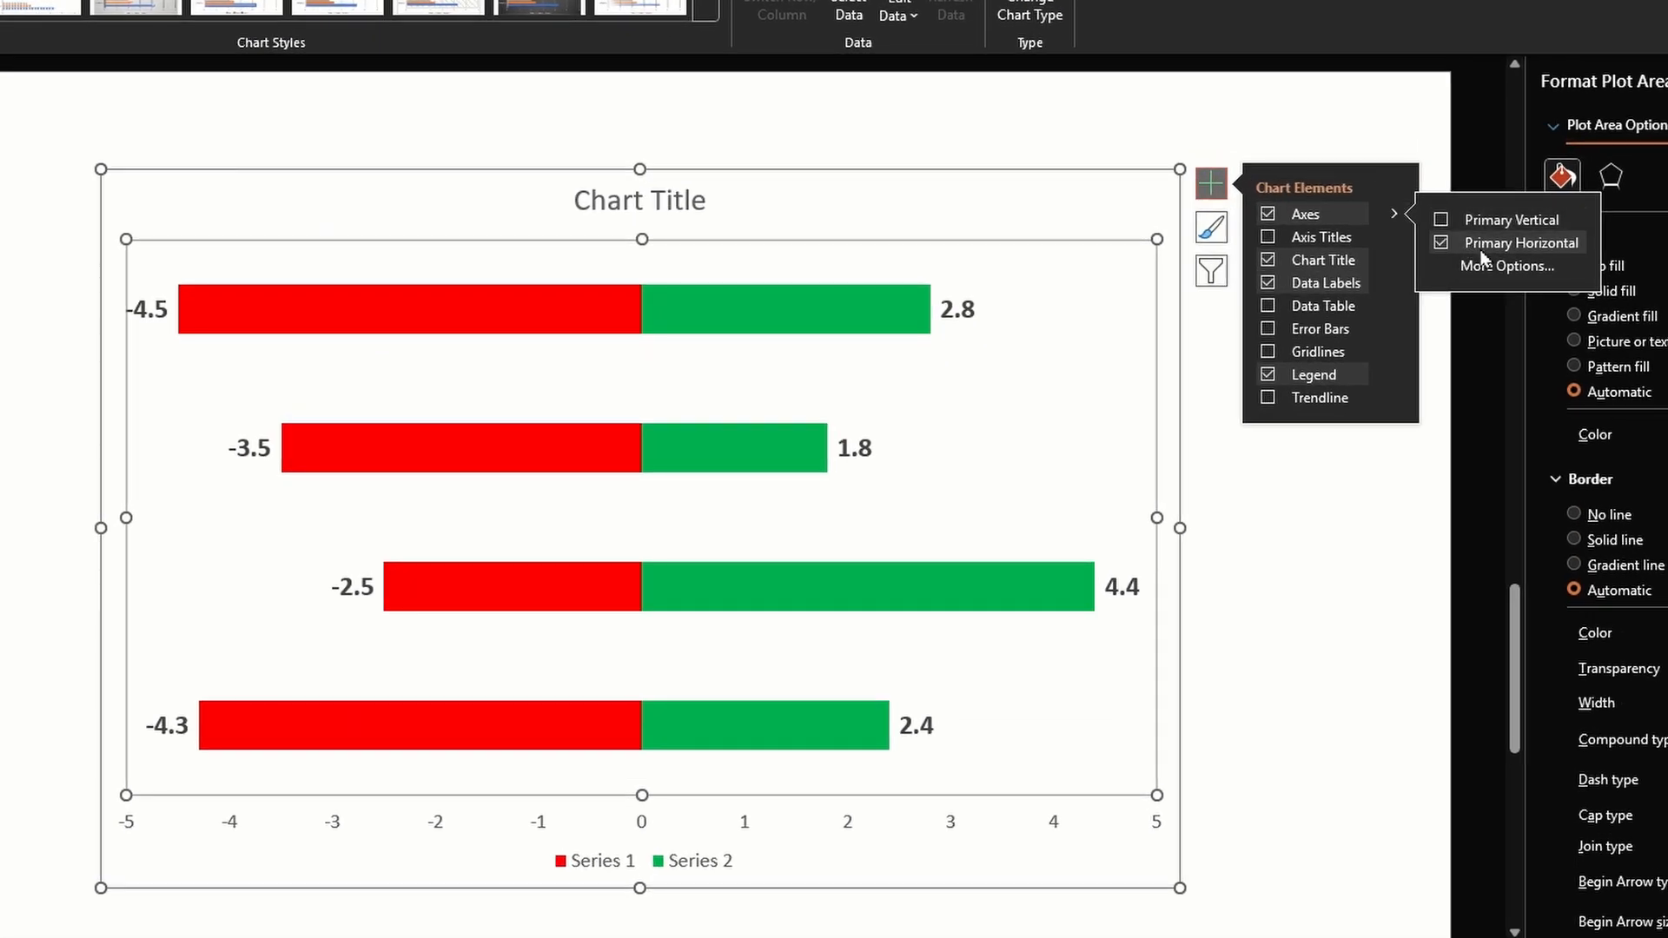
pyautogui.click(1481, 221)
pyautogui.click(1308, 657)
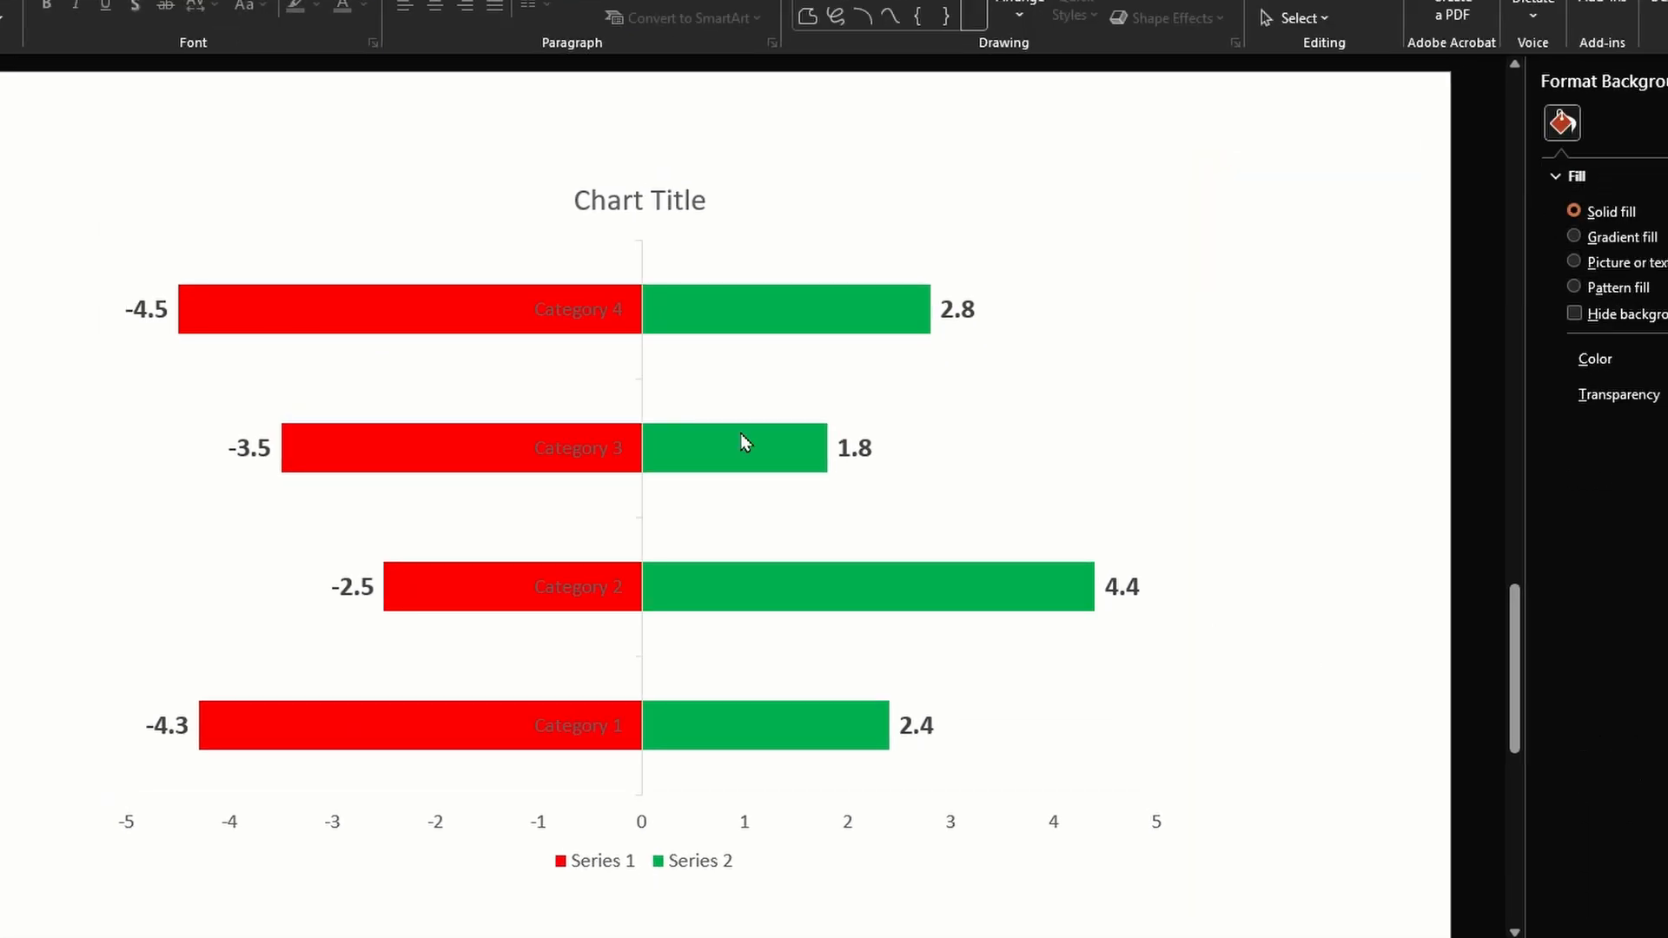
# Set the font colour of the category axis labels to white
pyautogui.click(599, 317)
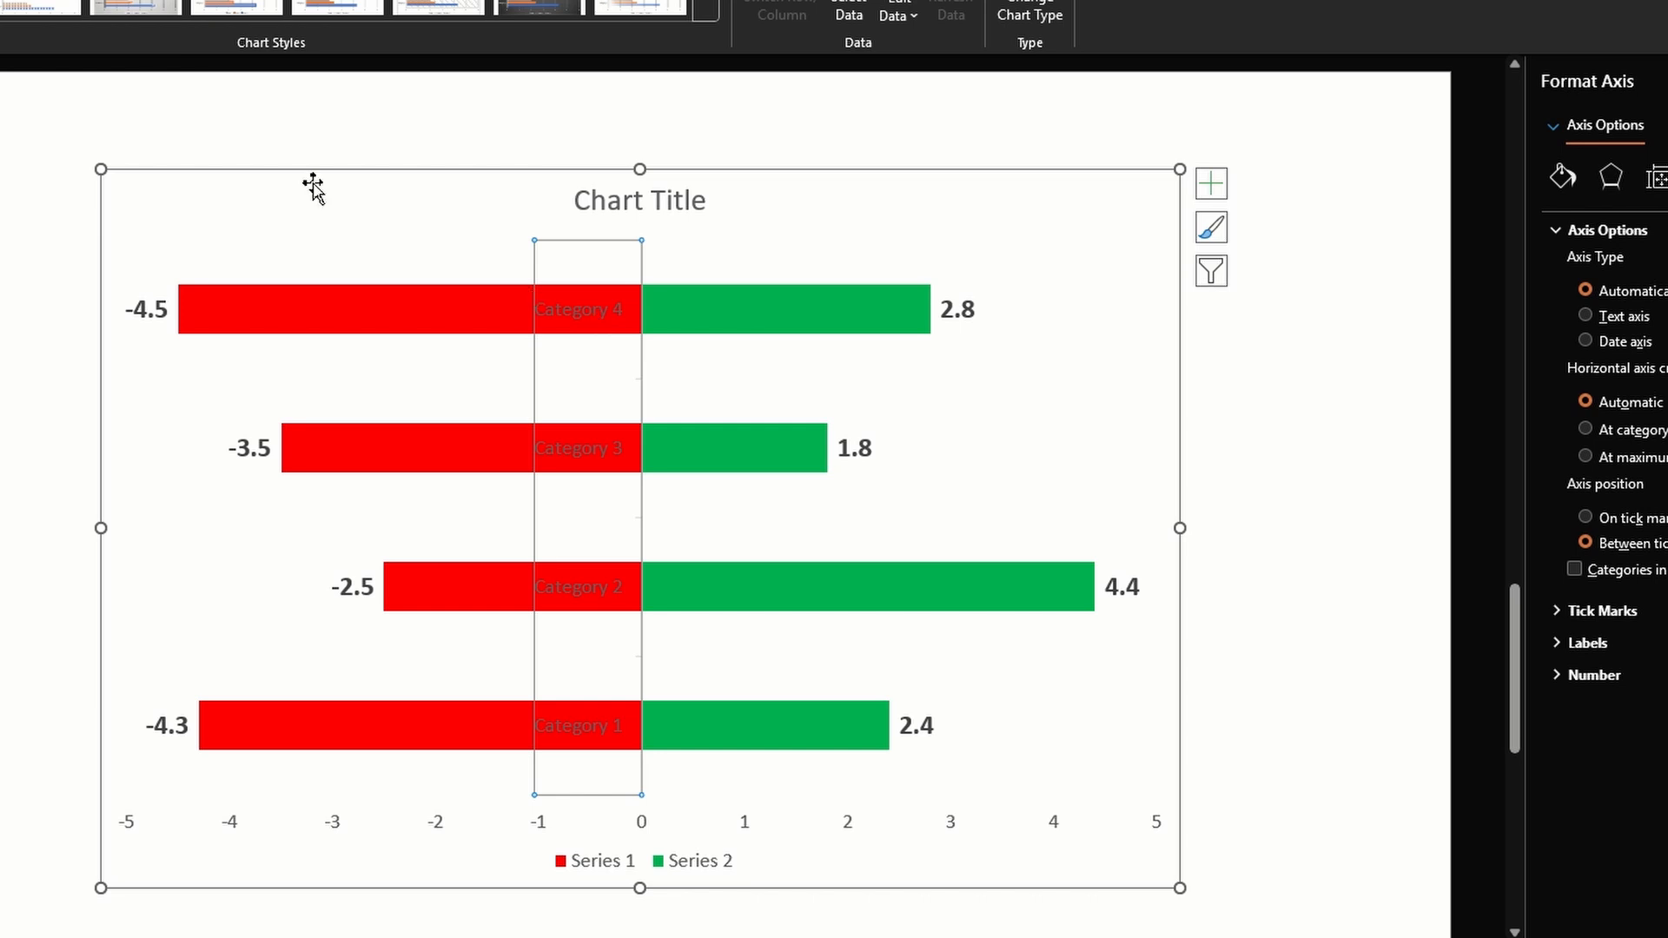
pyautogui.click(0, 0)
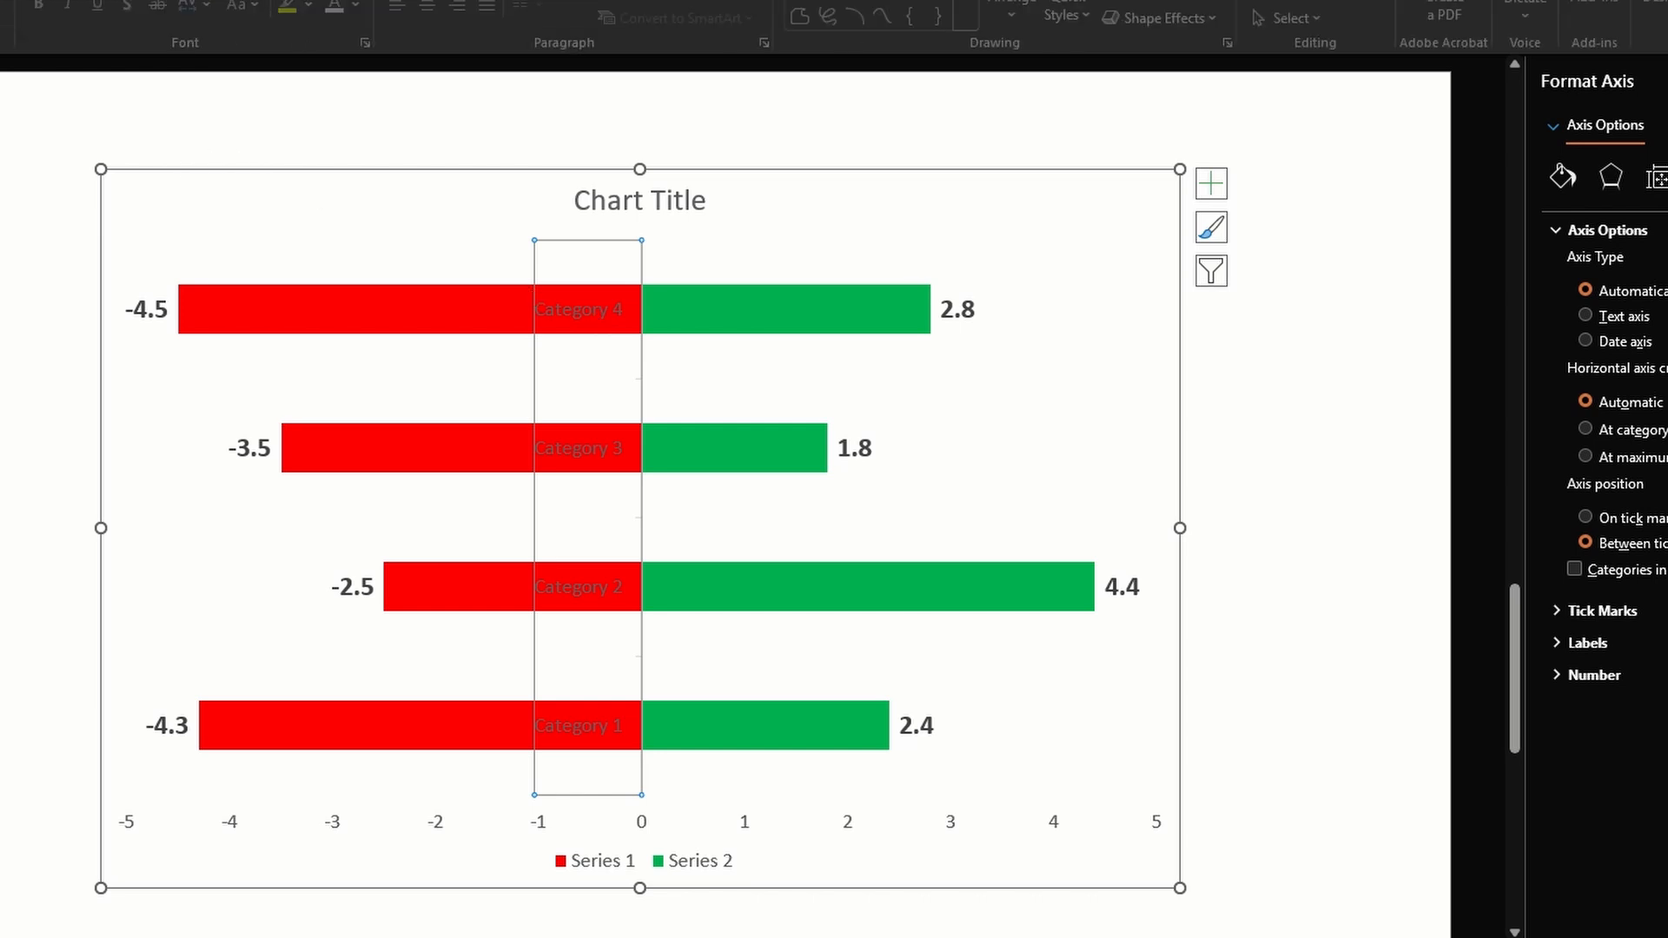
pyautogui.click(344, 10)
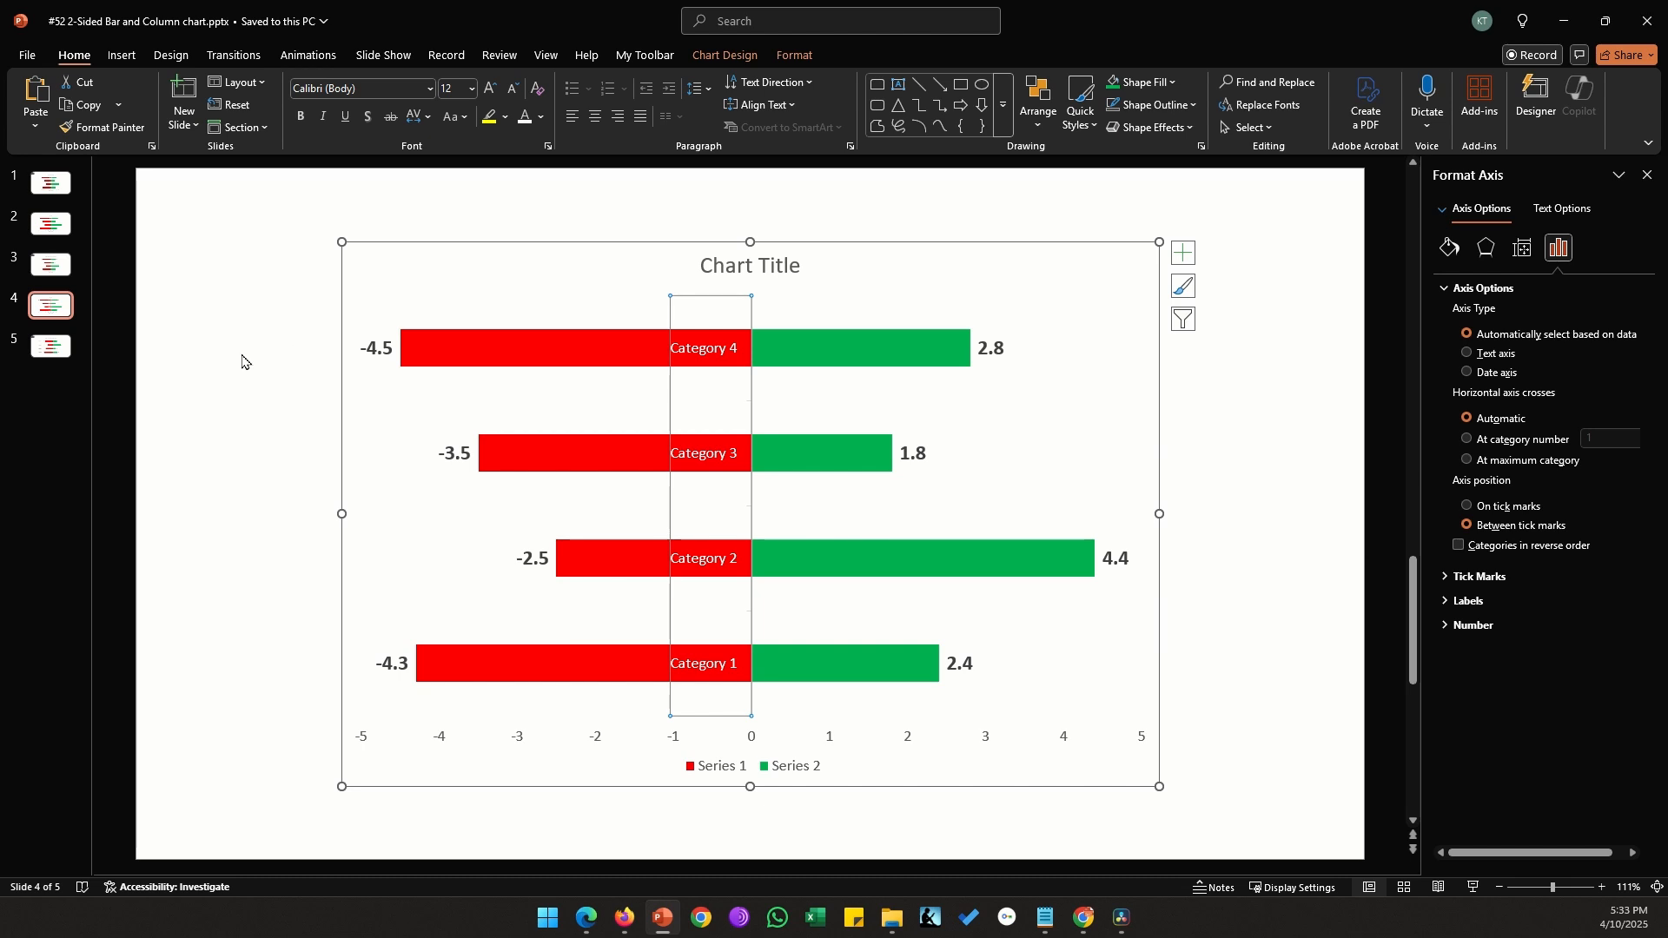
# Add a blank slide after slide 5
pyautogui.click(68, 356)
pyautogui.click(185, 124)
pyautogui.click(213, 363)
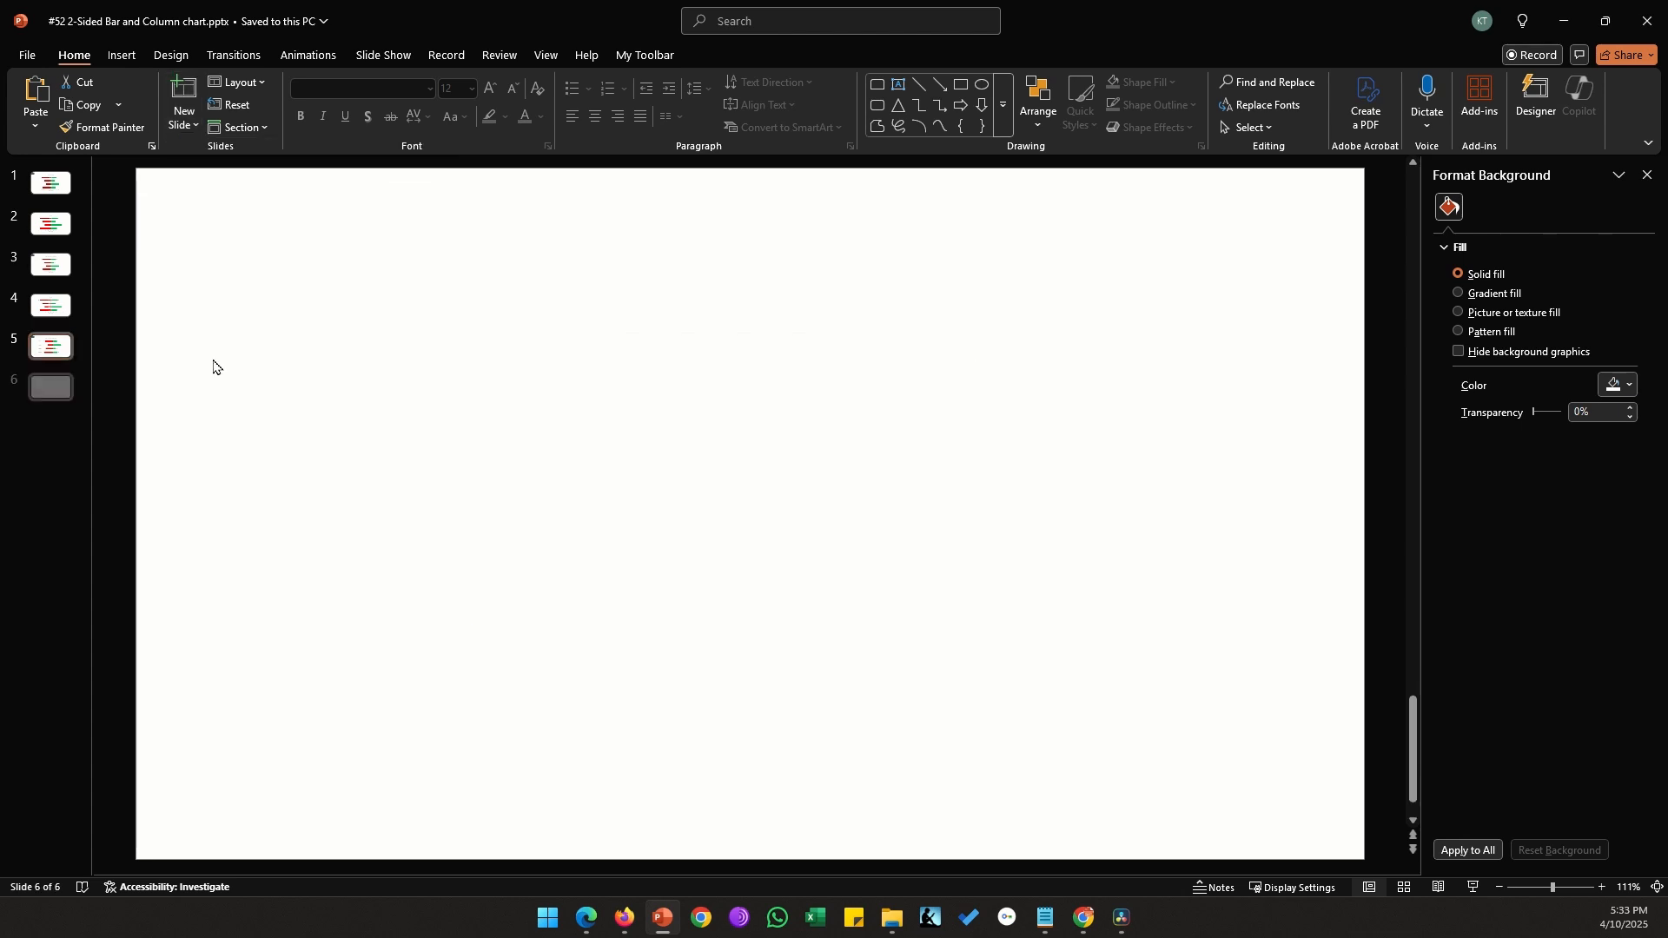
# Start a new combo chart on the blank slide with Series1, Series2 and Series3 all set to Clustered Bar
pyautogui.click(122, 54)
pyautogui.click(520, 112)
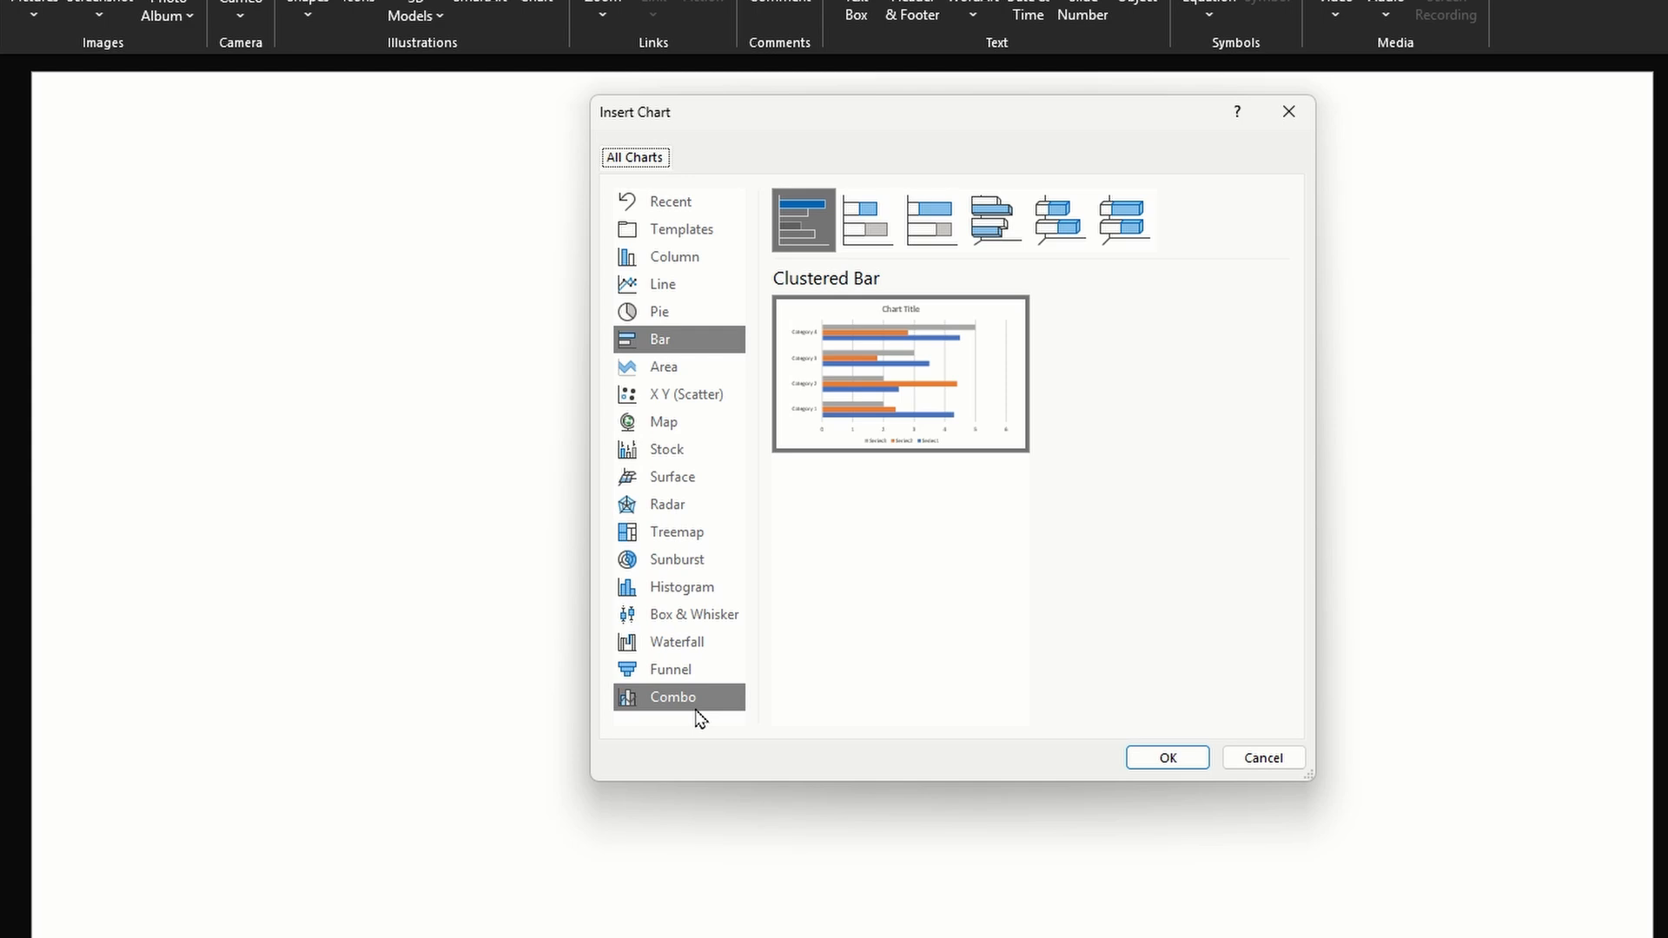
pyautogui.click(697, 708)
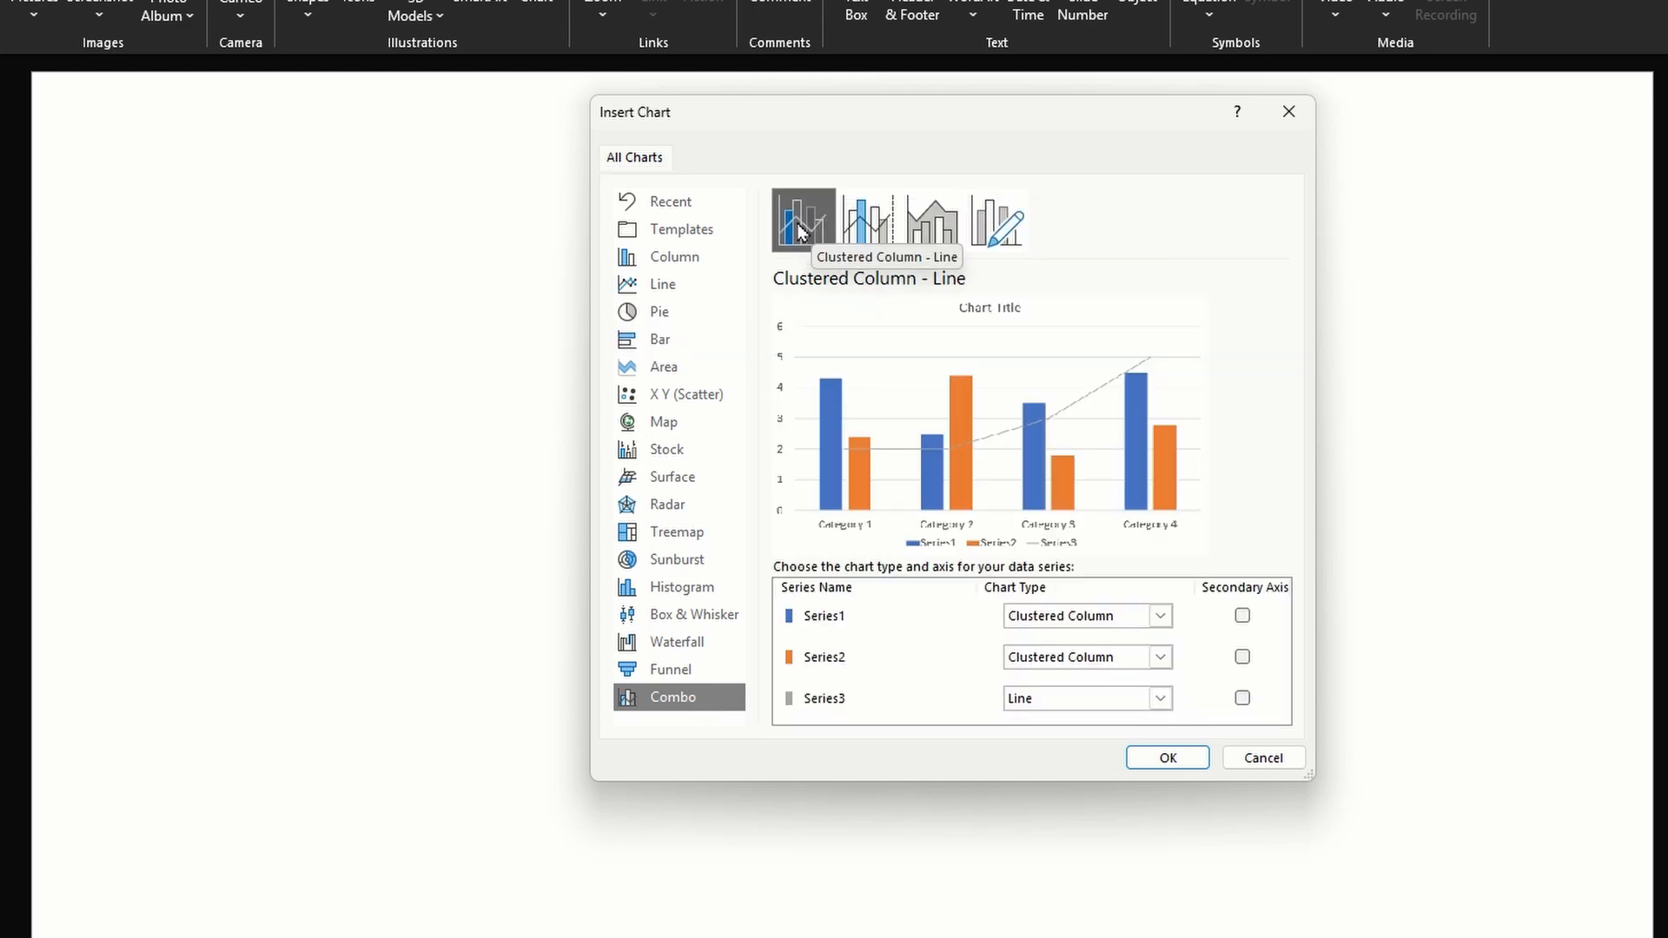
pyautogui.click(1162, 619)
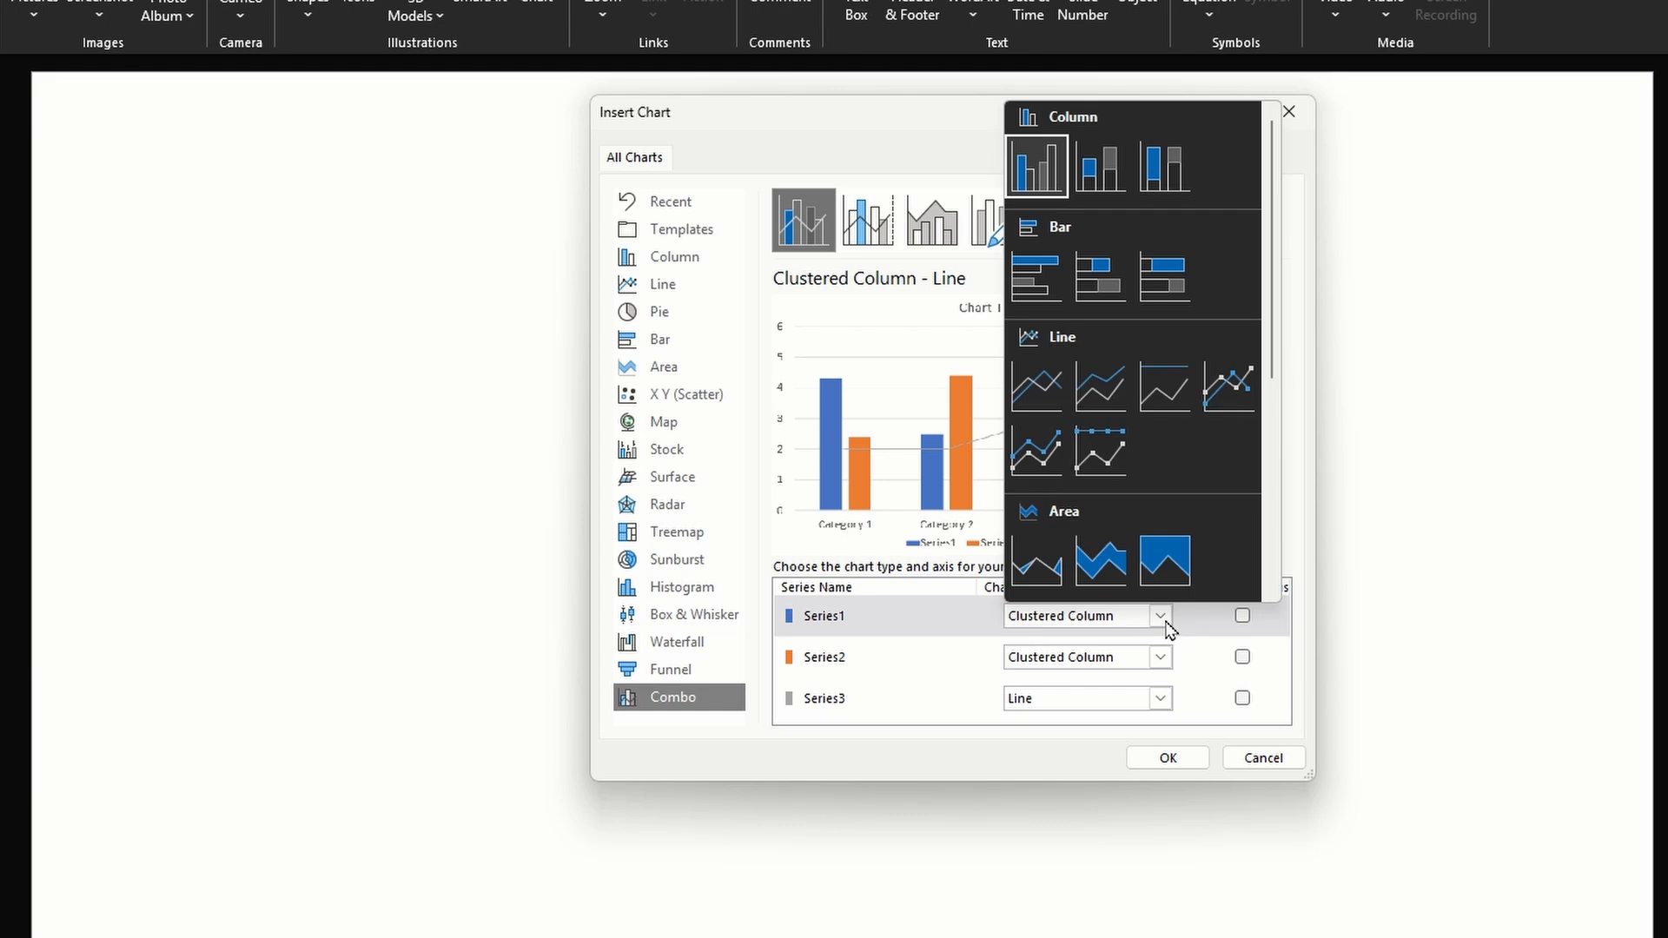
pyautogui.click(1051, 286)
pyautogui.click(1165, 658)
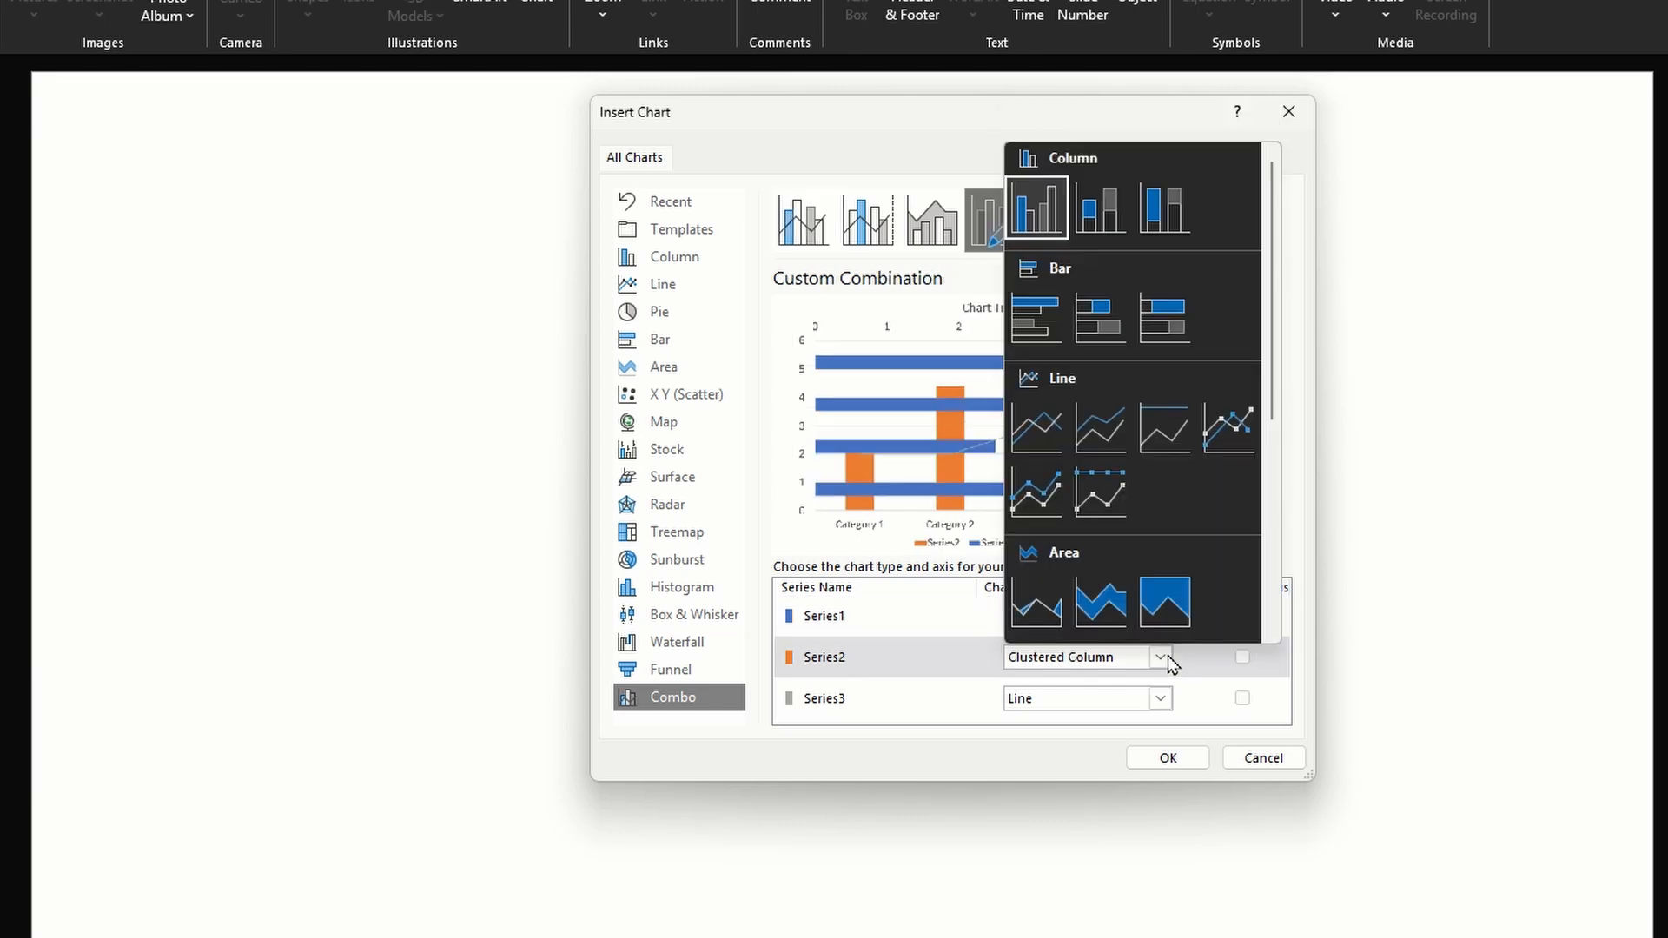
pyautogui.click(1036, 337)
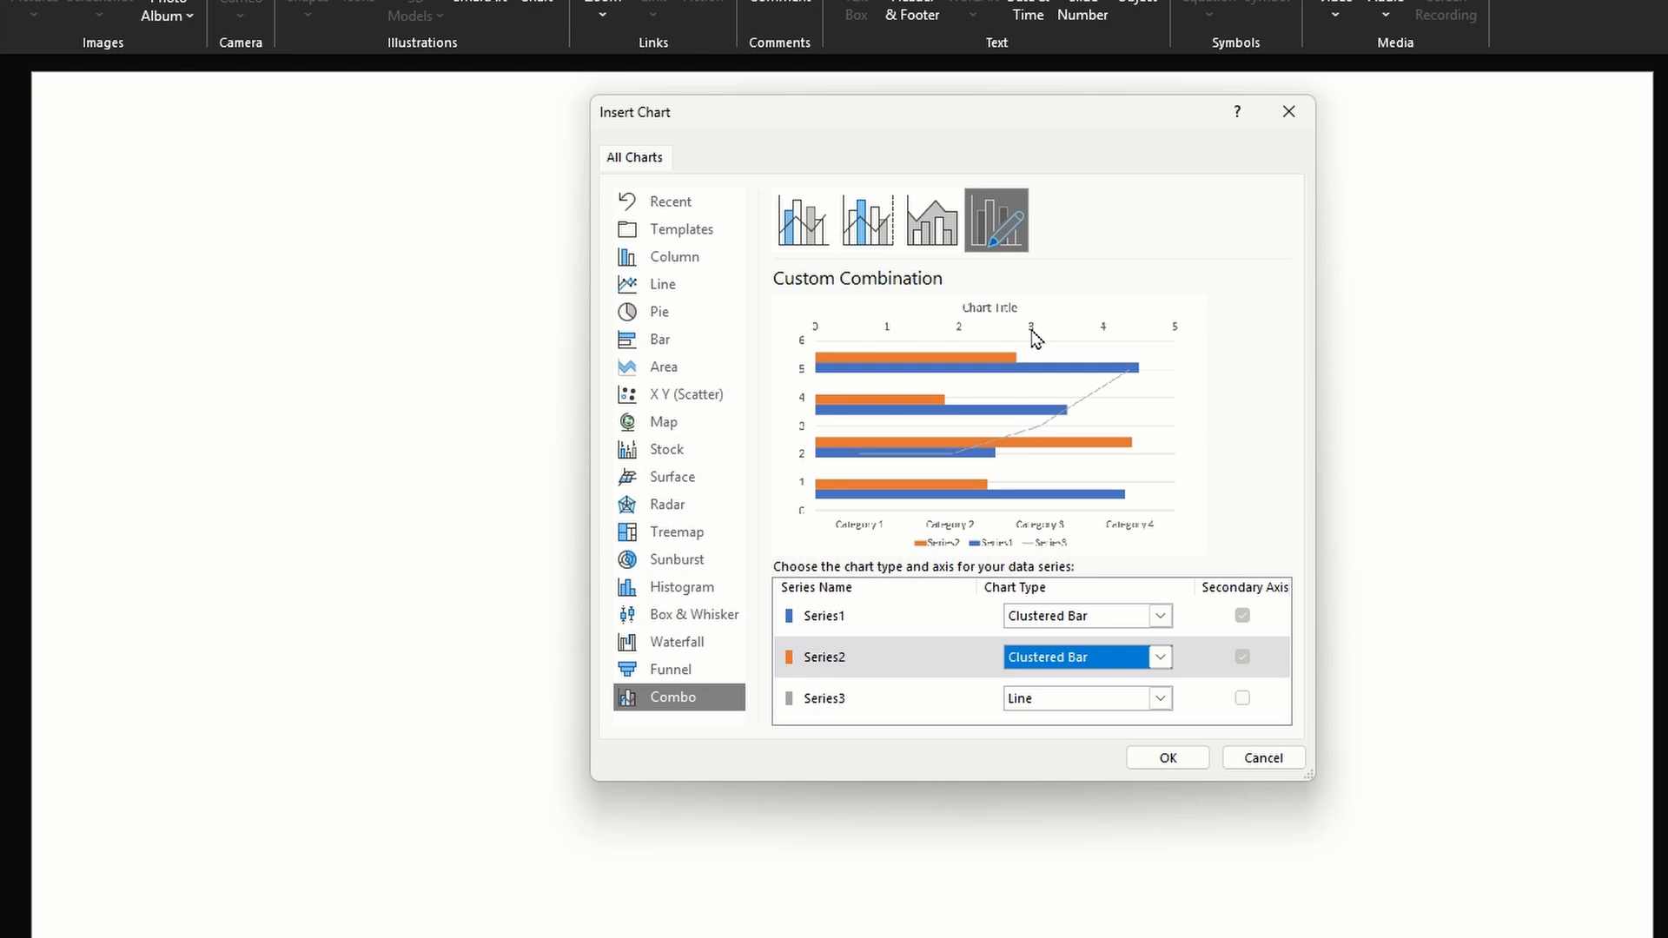
pyautogui.click(1165, 702)
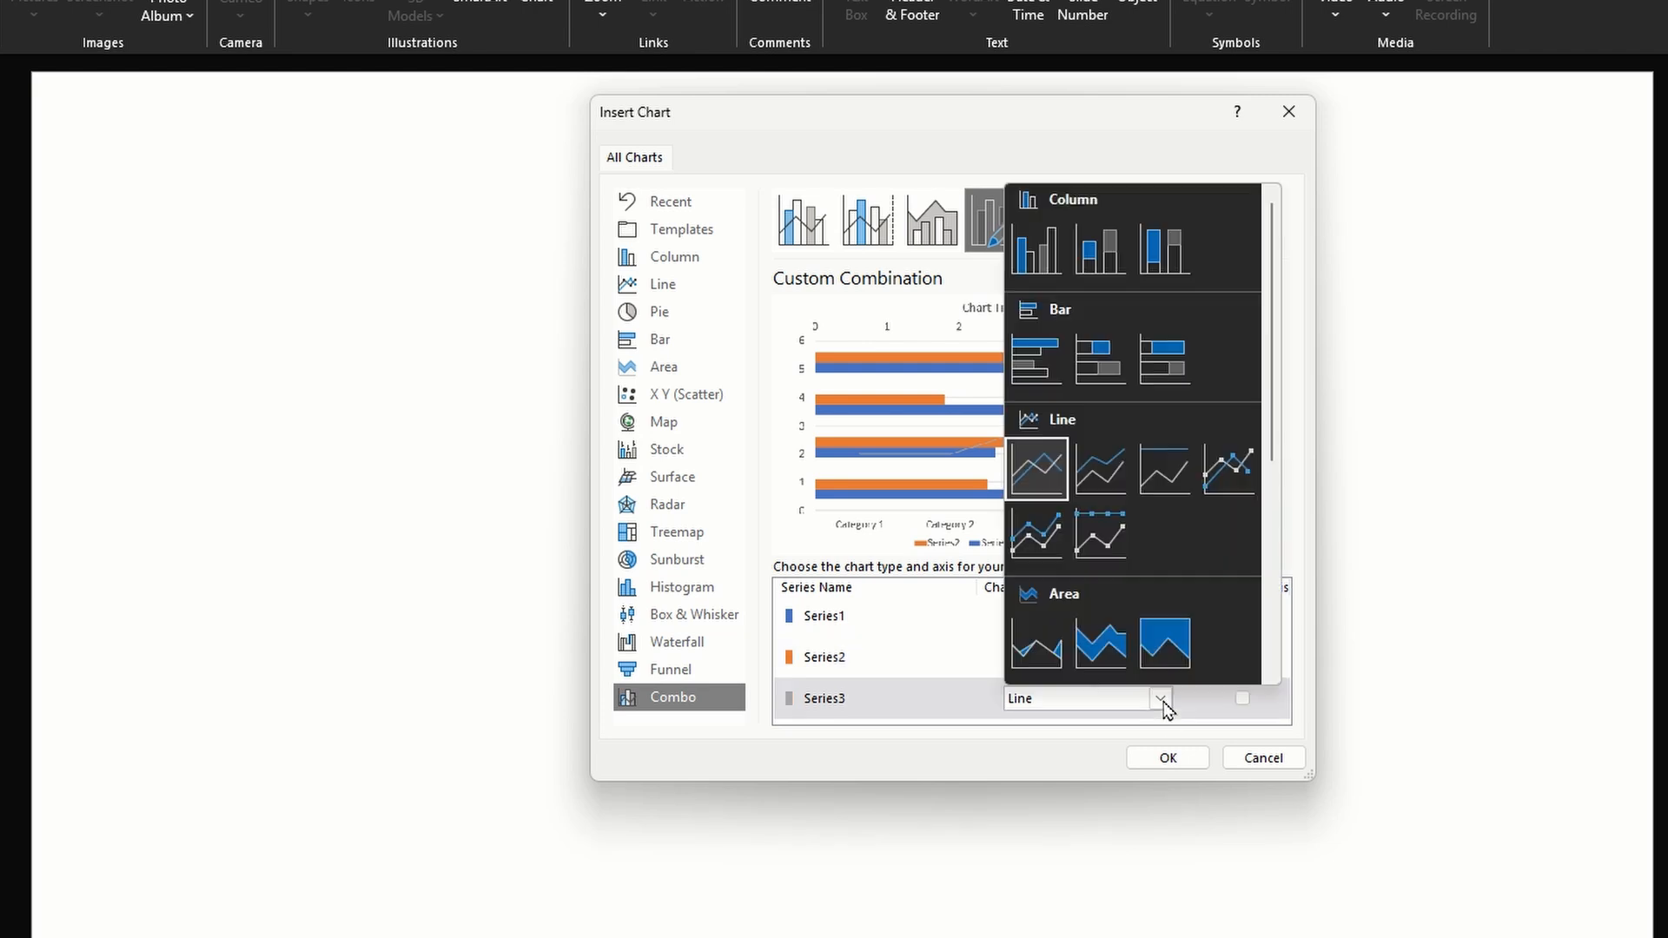
pyautogui.click(1034, 359)
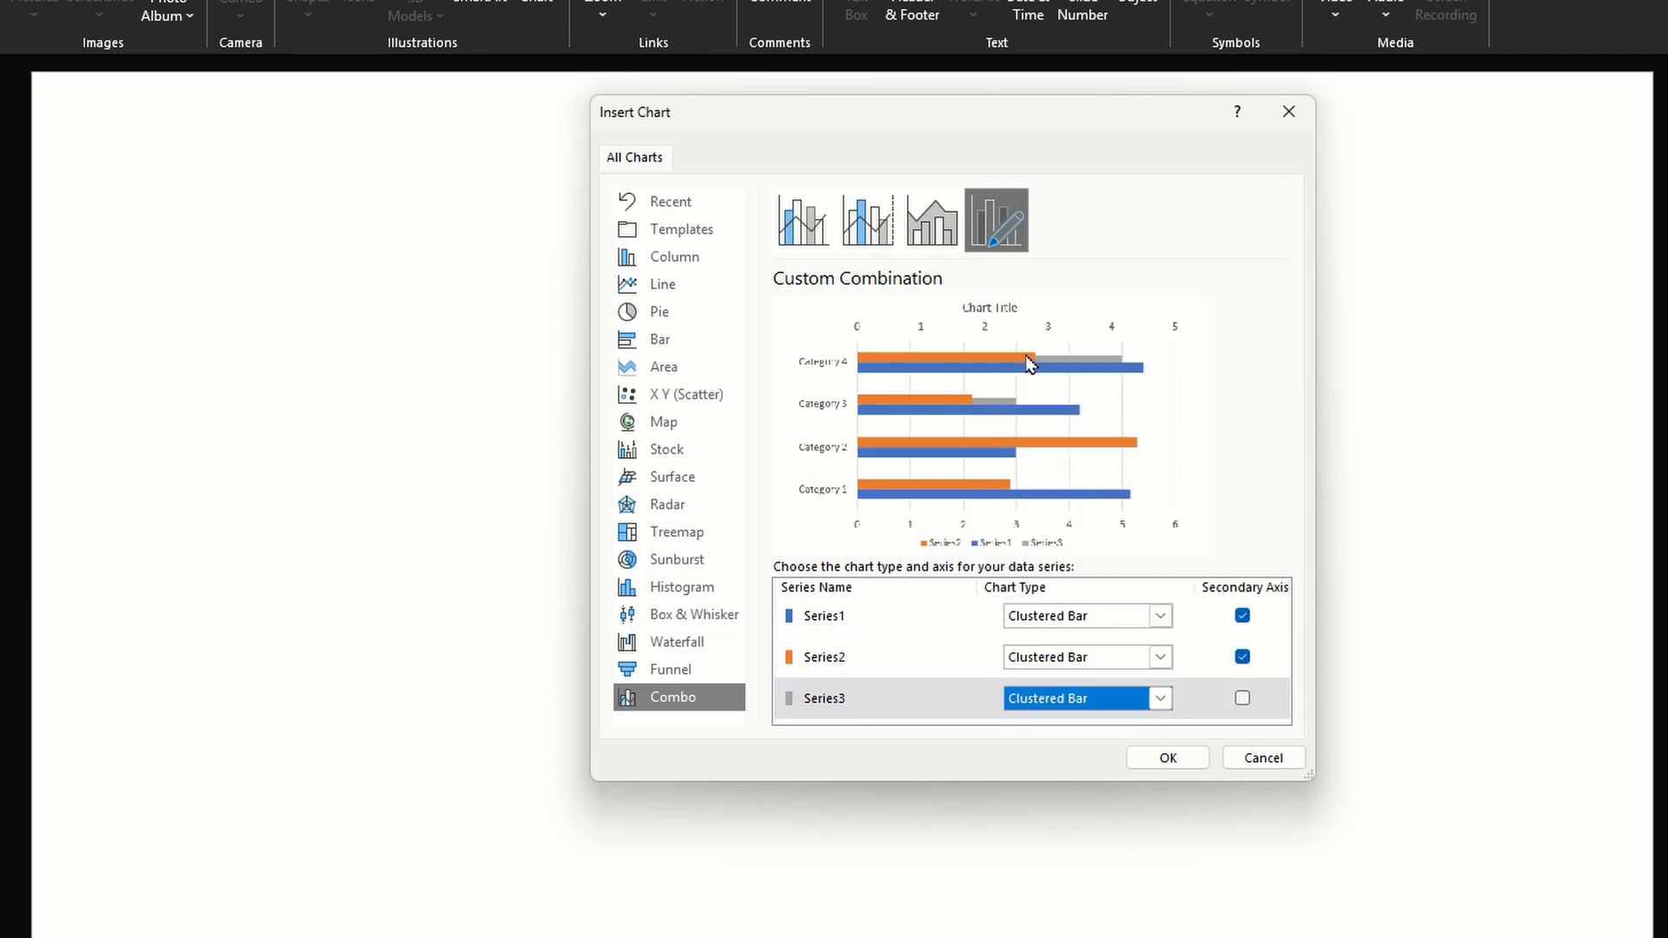
# Plot only Series3 on the secondary axis and insert the custom combination chart
pyautogui.click(1243, 616)
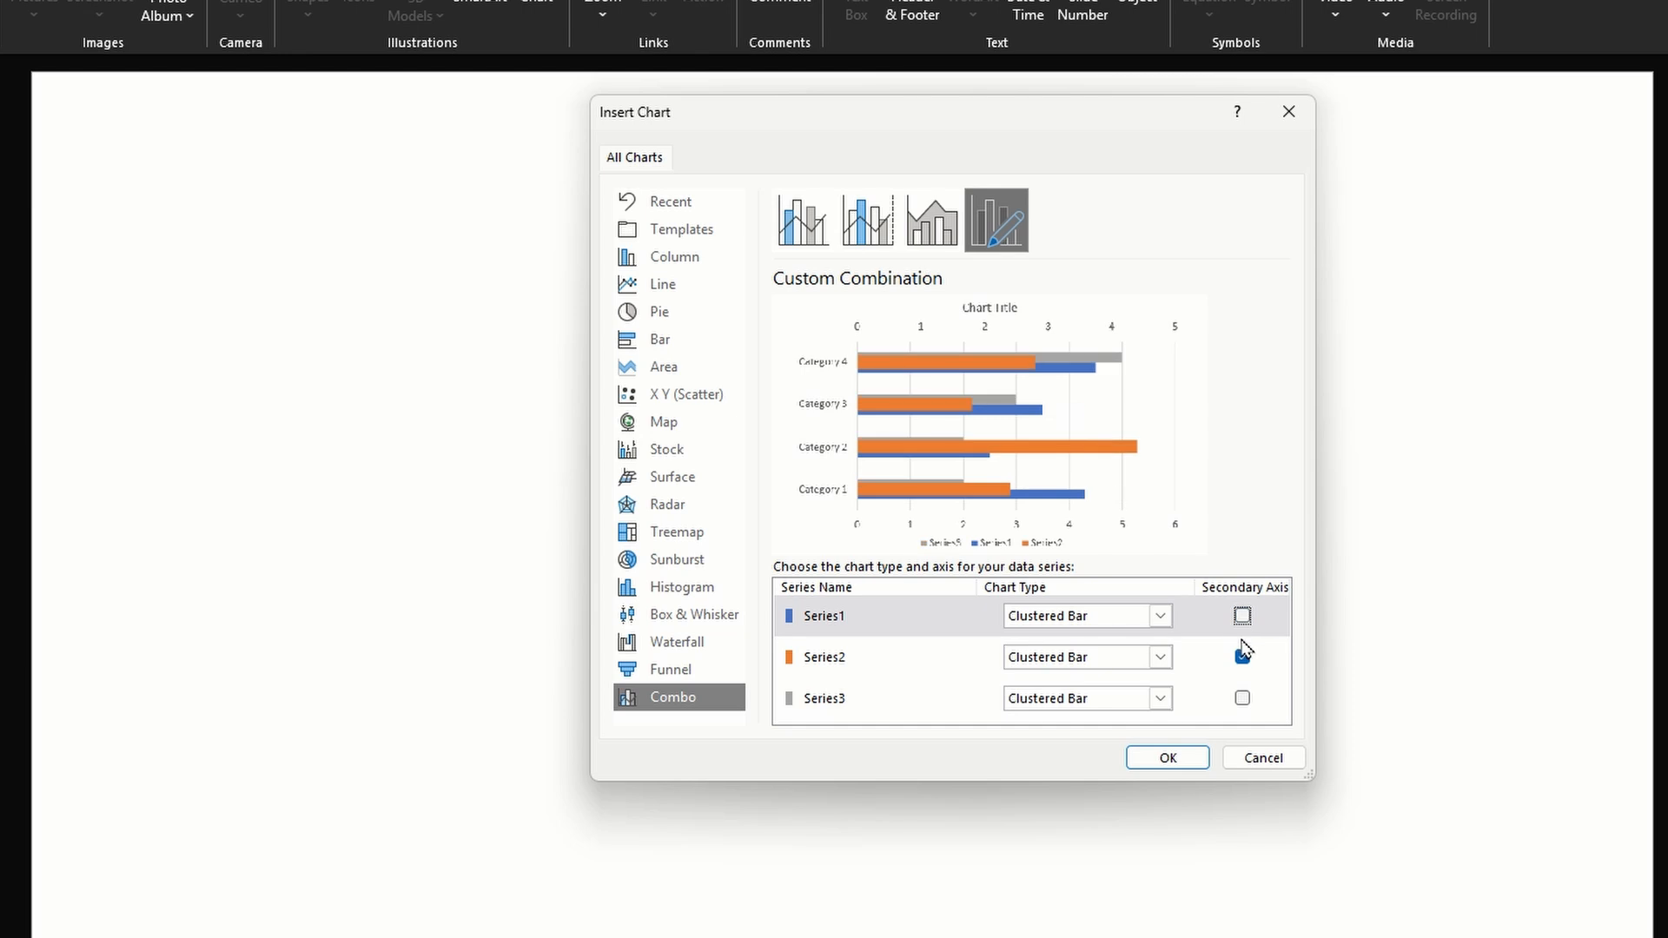
pyautogui.click(1243, 658)
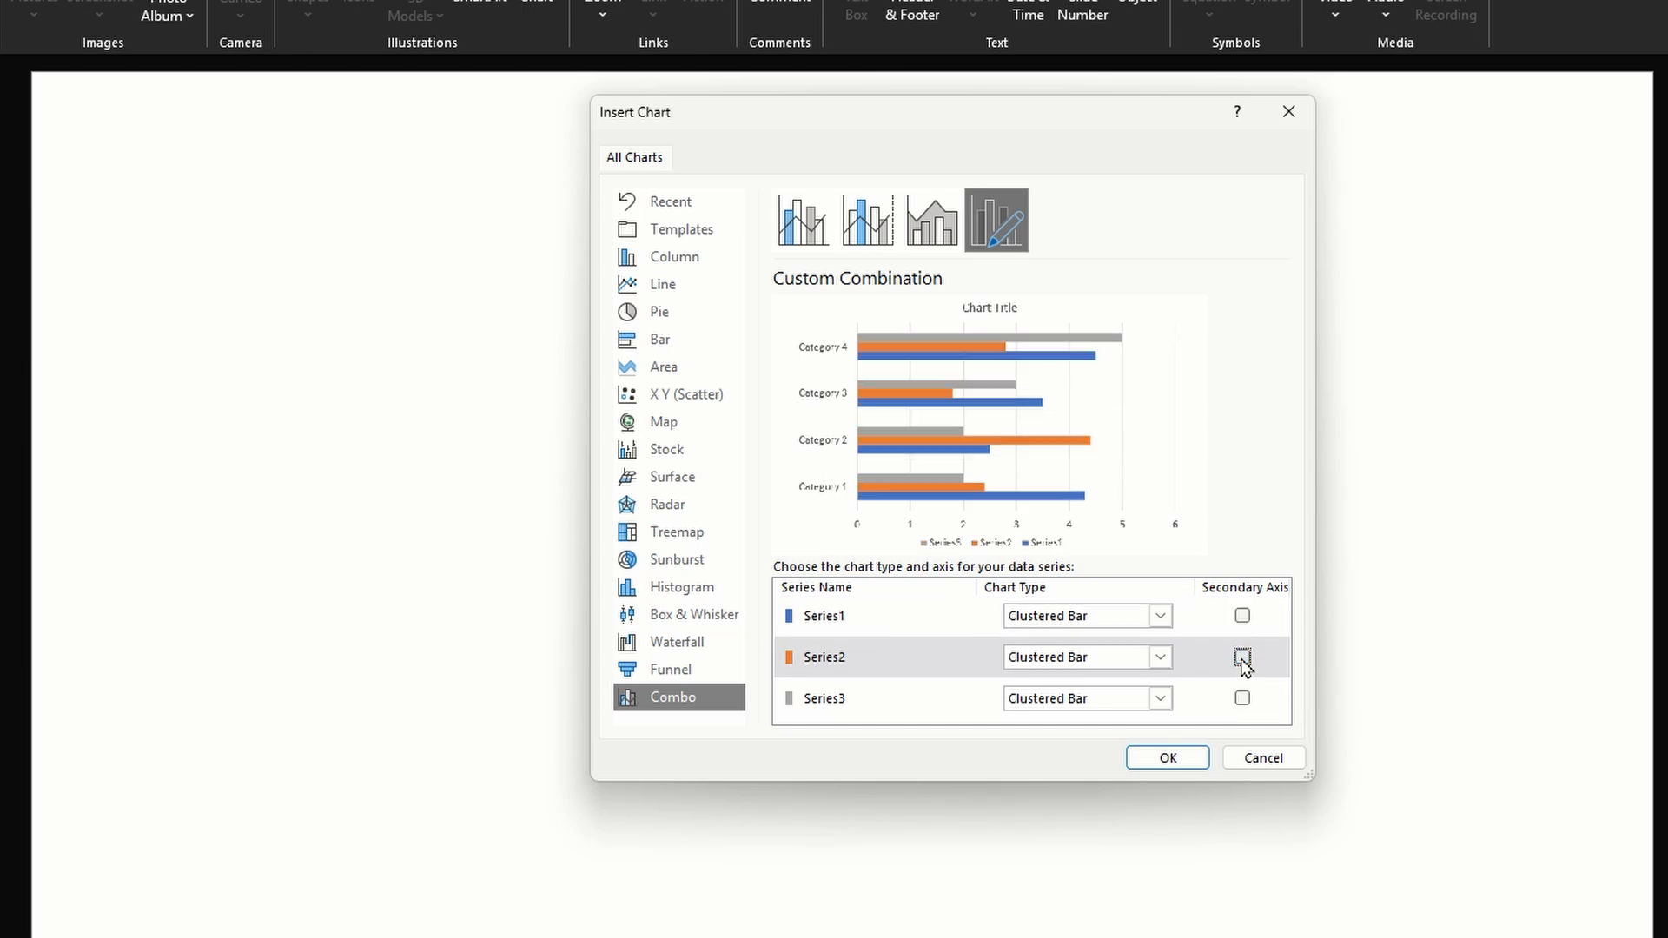
pyautogui.click(1242, 699)
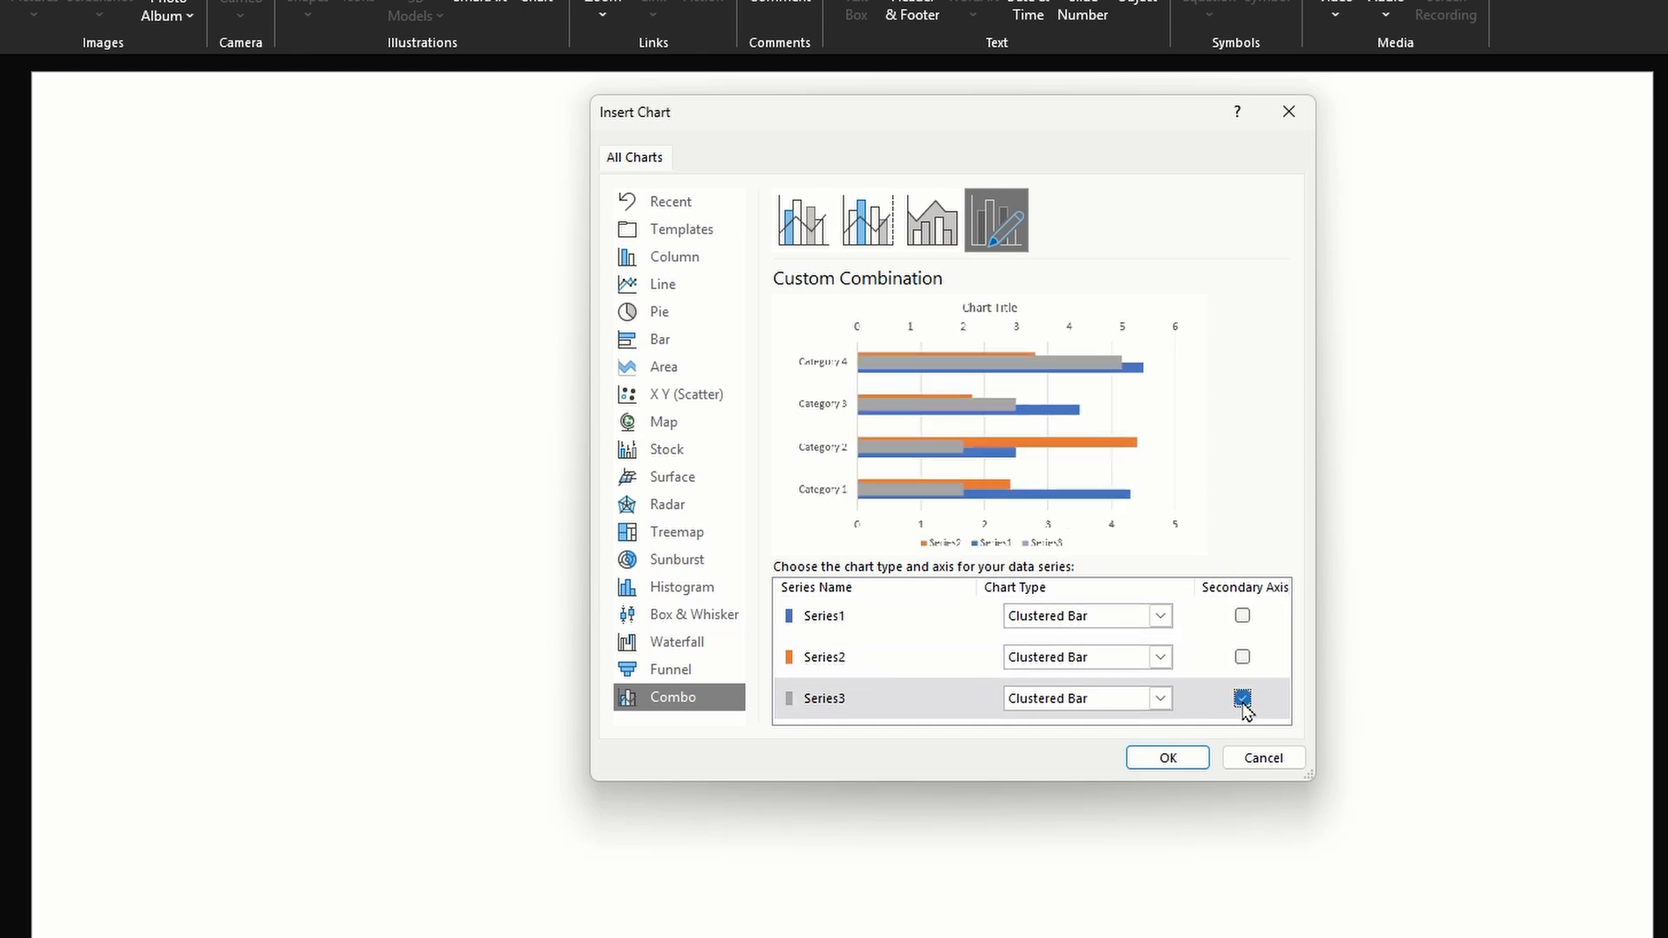
pyautogui.click(1190, 765)
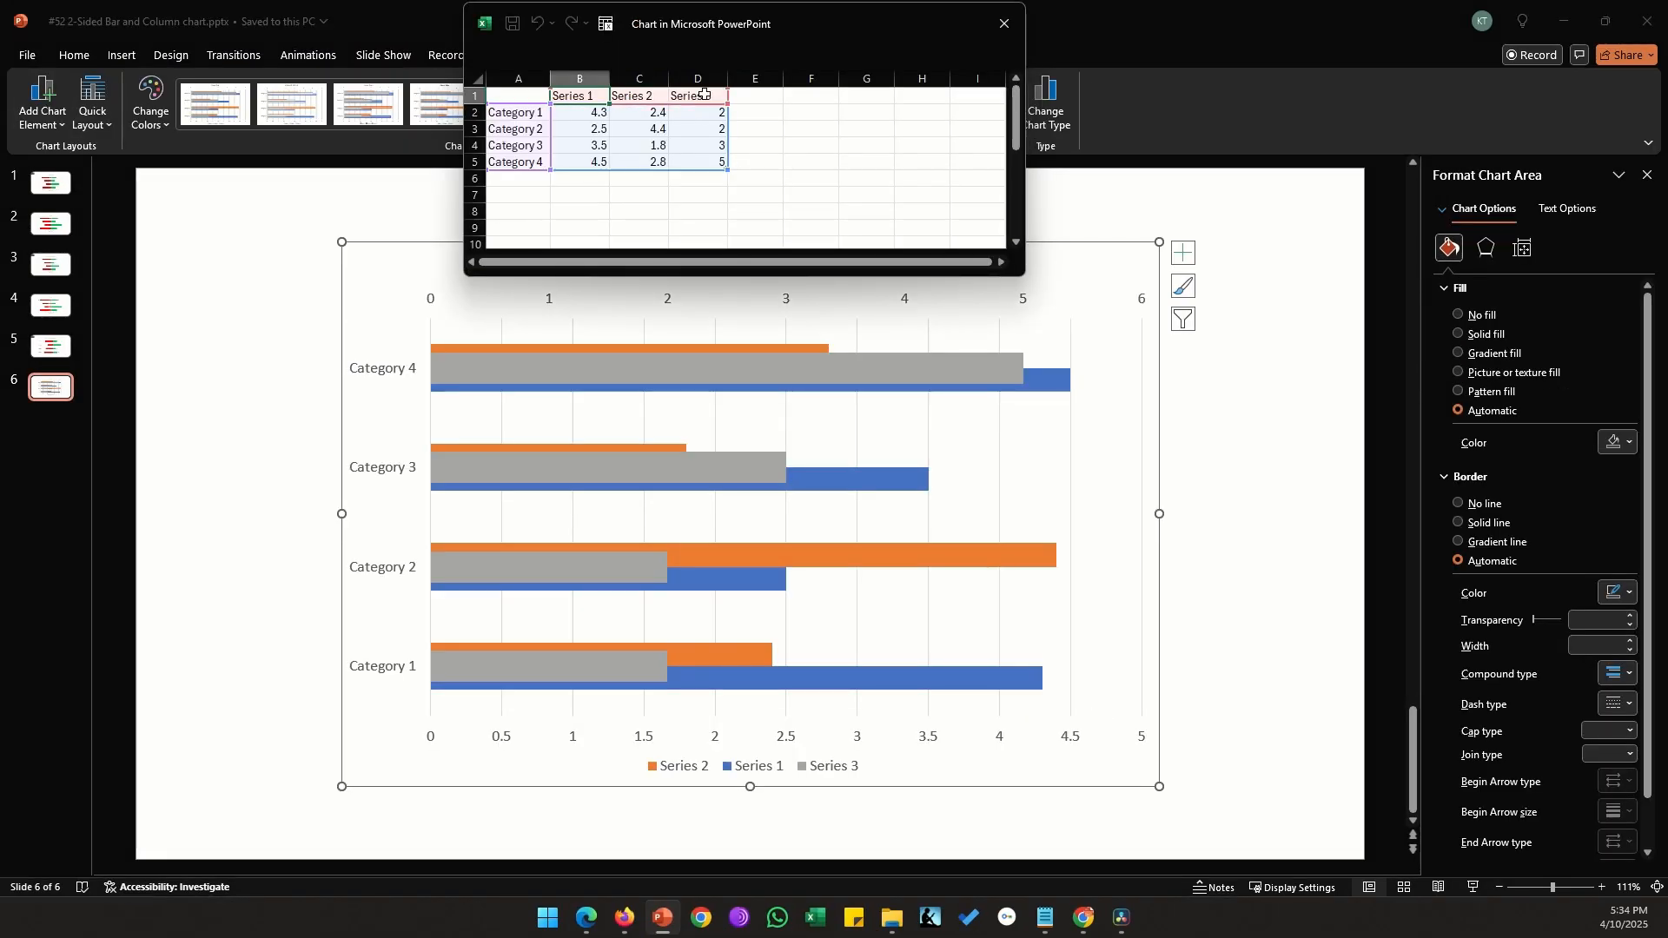
# In the chart data, make the Series 1 values negative (-4.3, -2.5, -3.5, -4.5) and set all four Series 3 values to -10
pyautogui.click(587, 113)
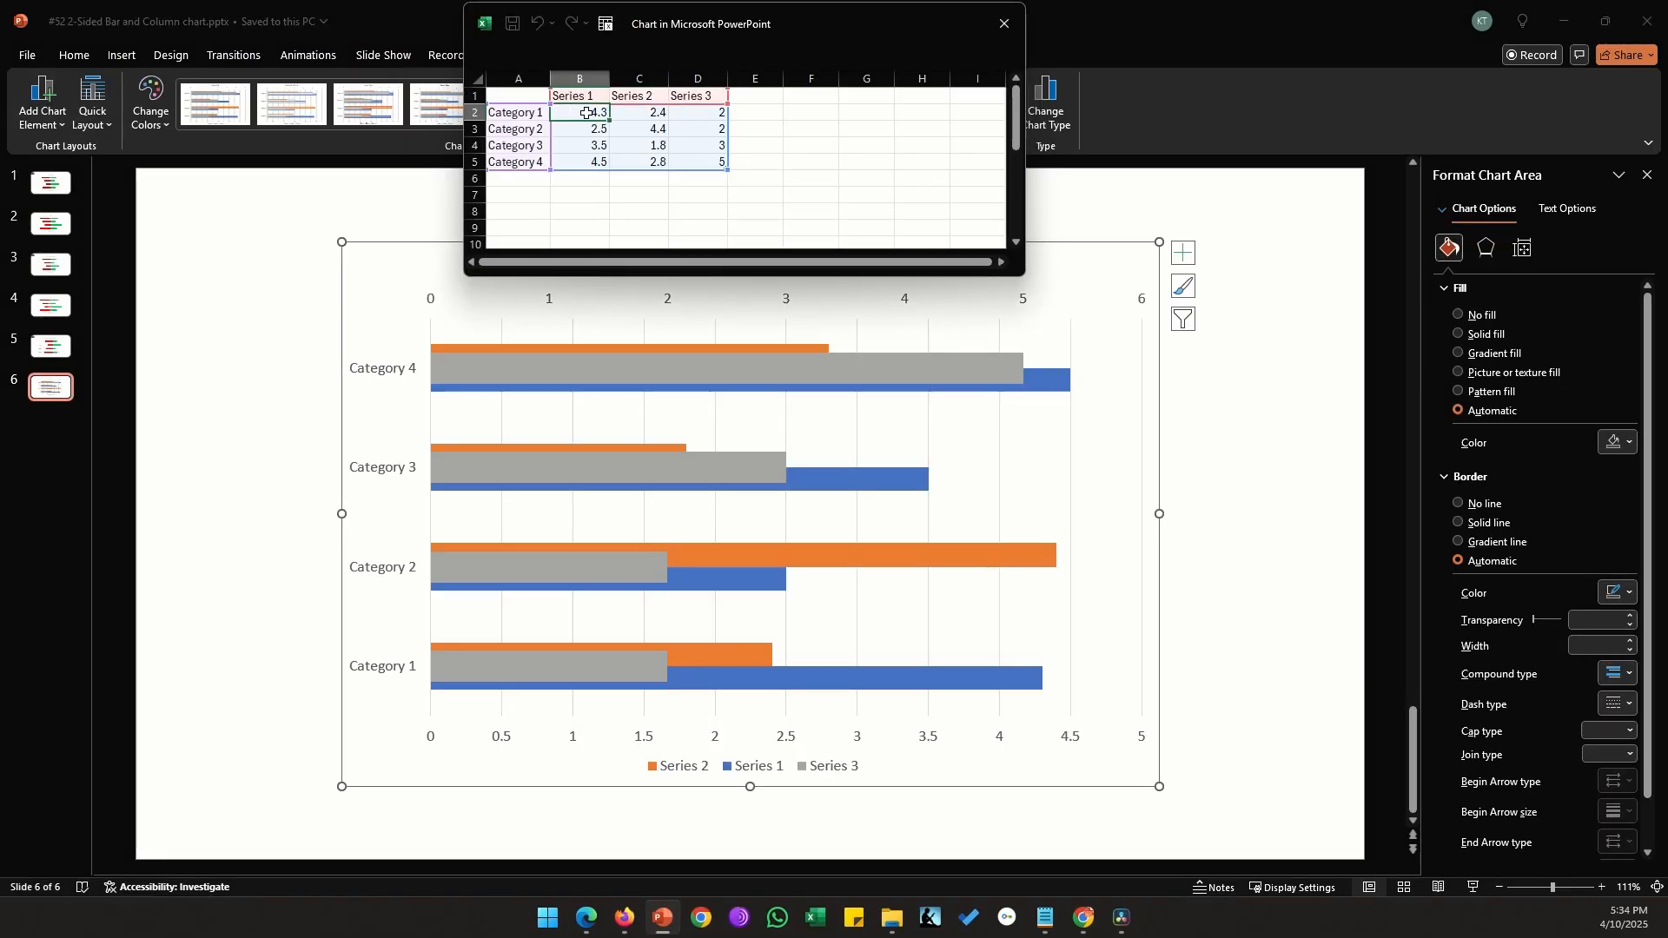
pyautogui.doubleClick(587, 112)
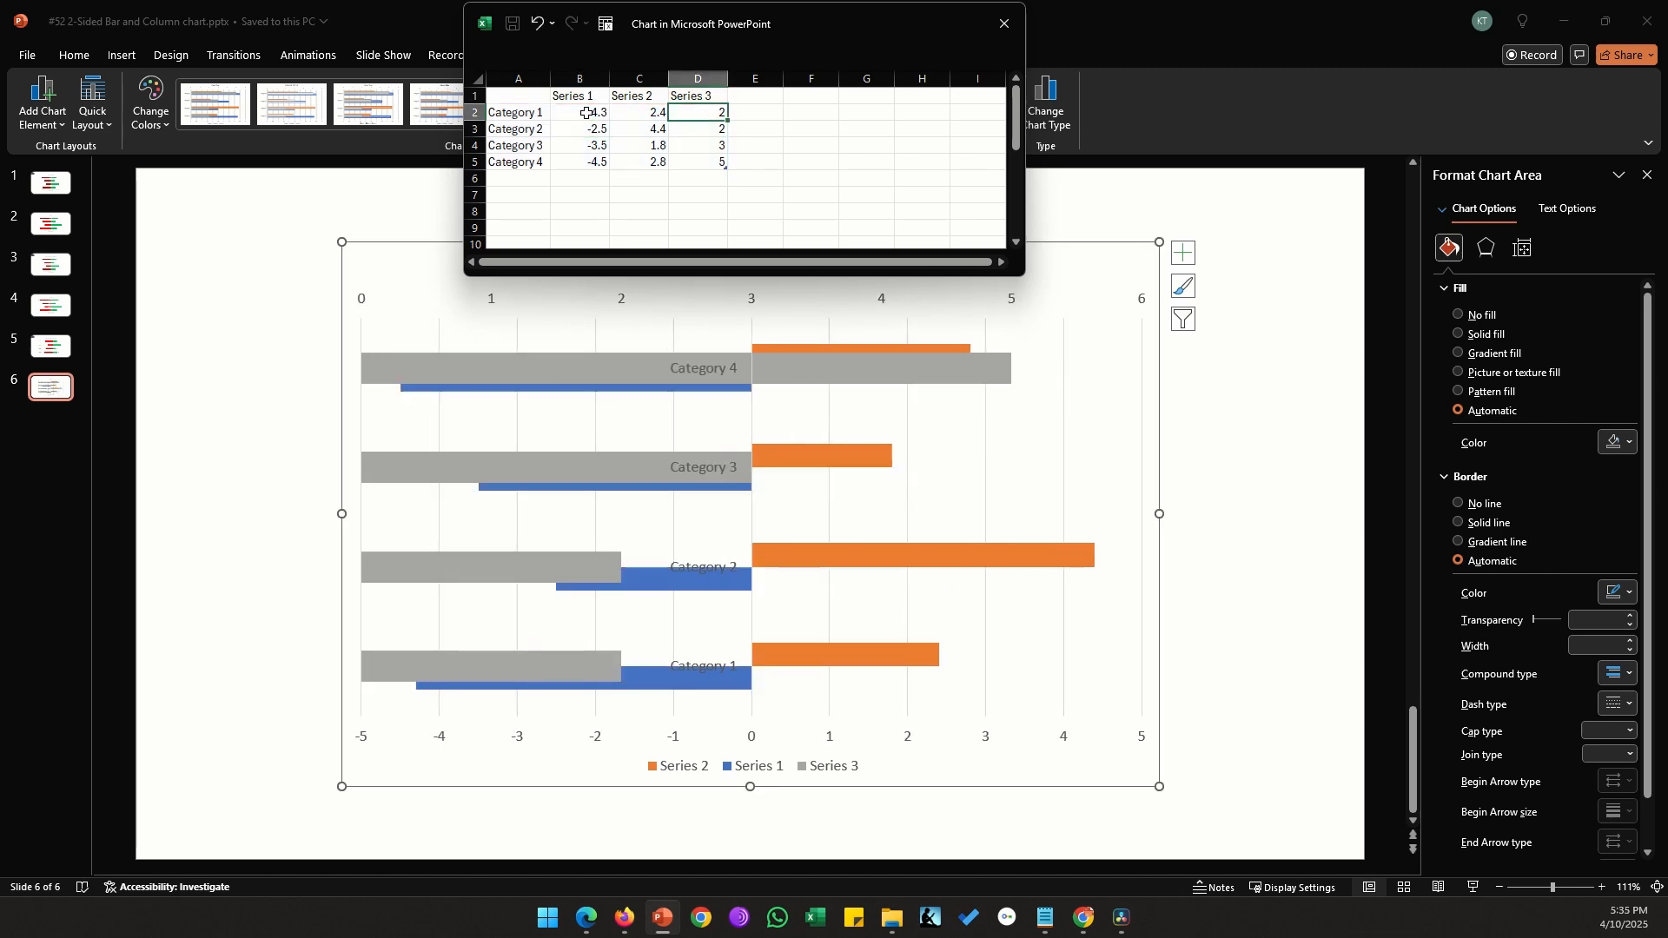
pyautogui.hotkey('ctrl', 'z')
pyautogui.press('Return')
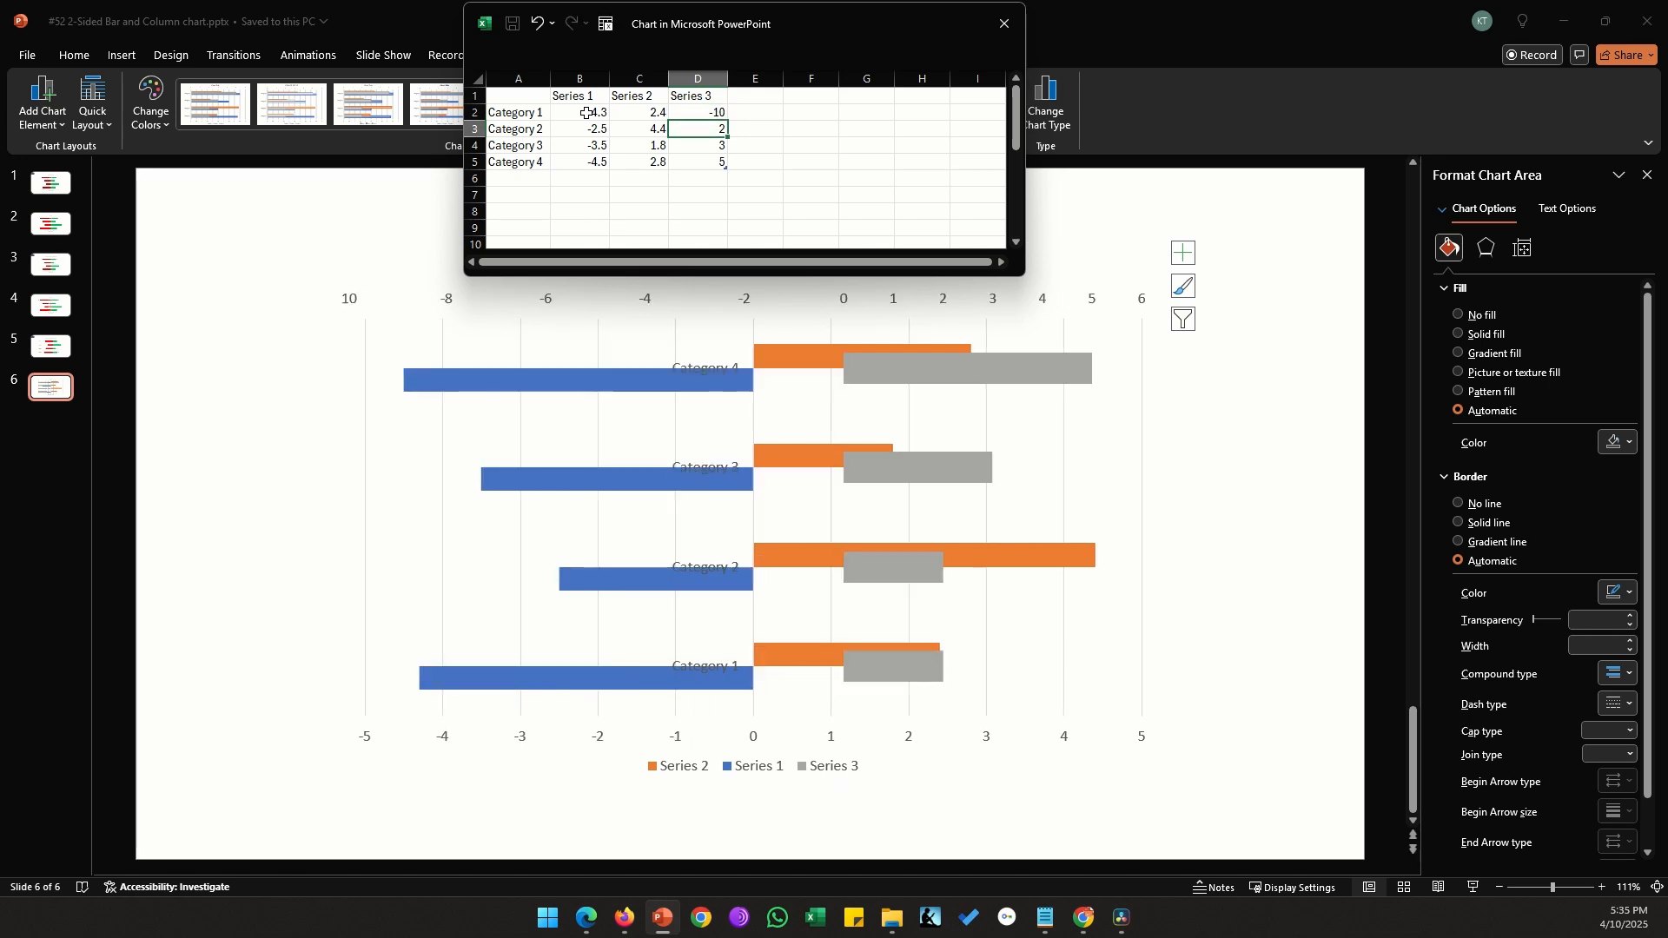
pyautogui.write('-10')
pyautogui.press('Return')
pyautogui.write('-10')
pyautogui.press('Return')
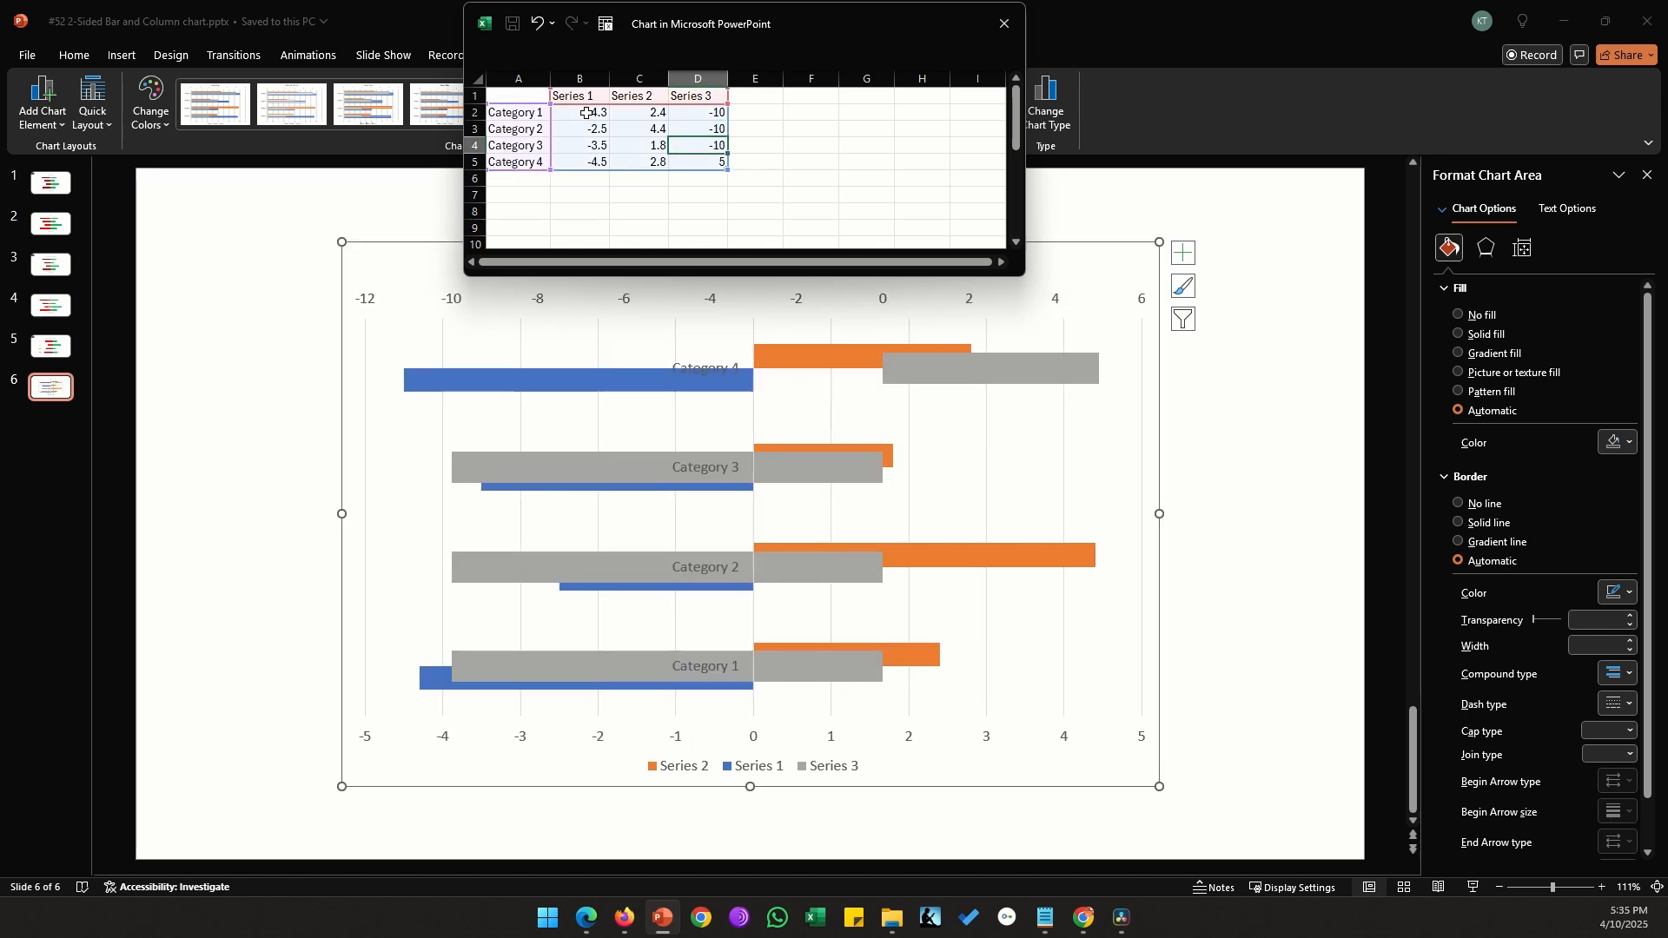
pyautogui.write('-10')
pyautogui.press('Return')
pyautogui.click(1006, 23)
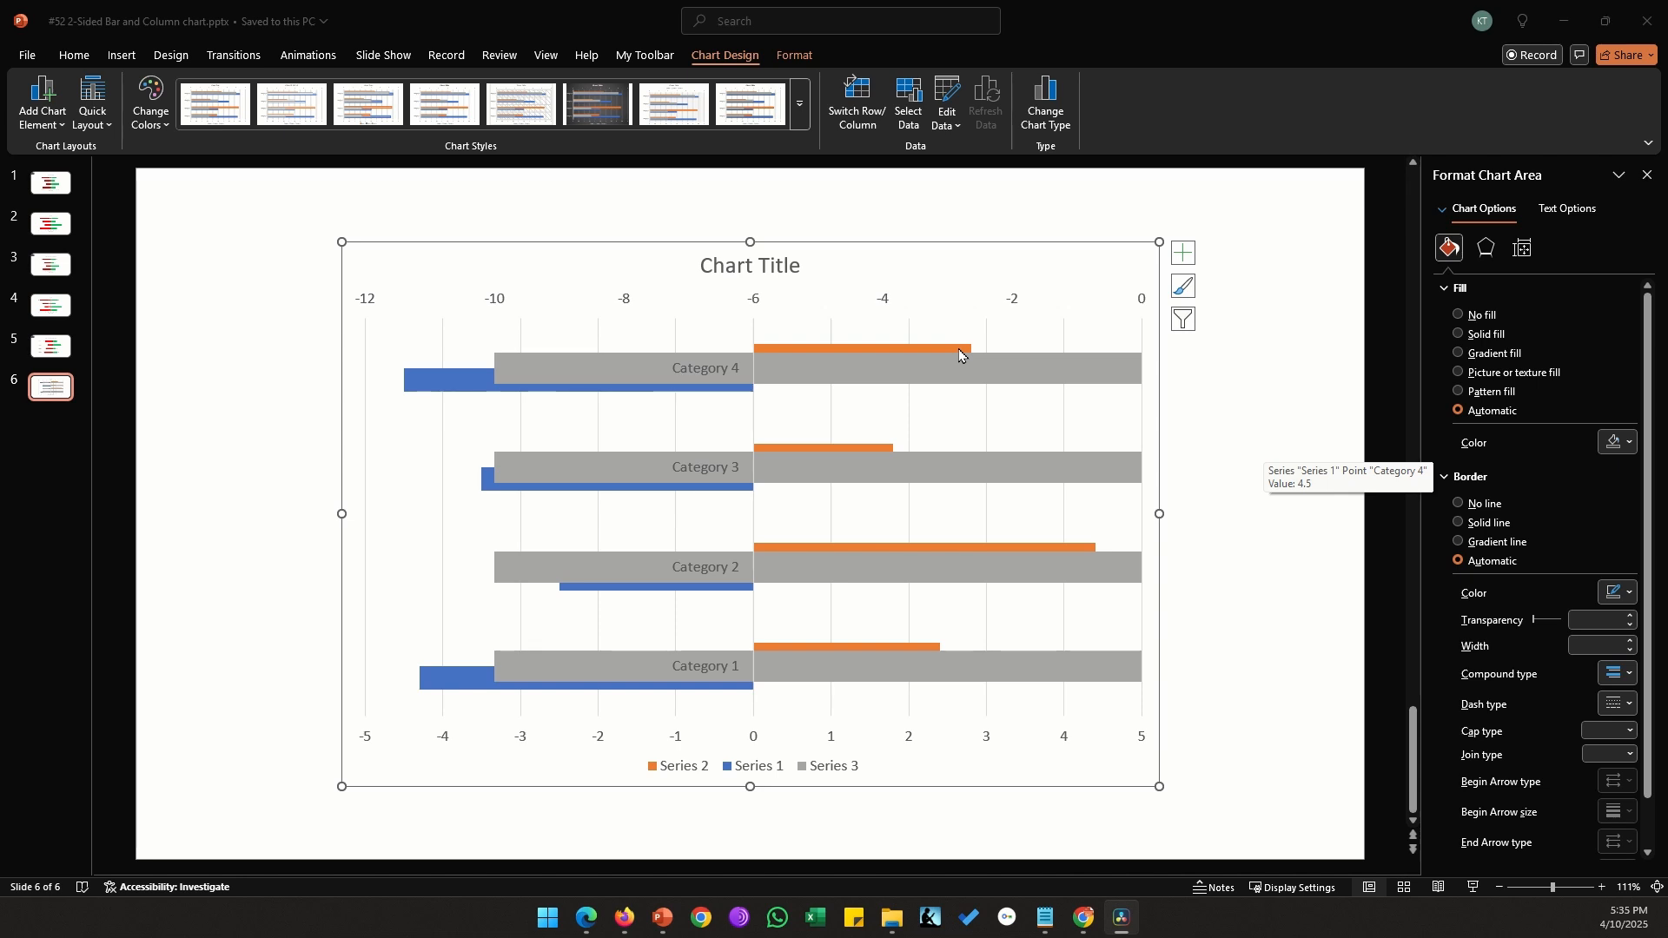
# Set the series overlap of the orange Series 2 bars to 100%
pyautogui.click(904, 348)
pyautogui.click(1525, 249)
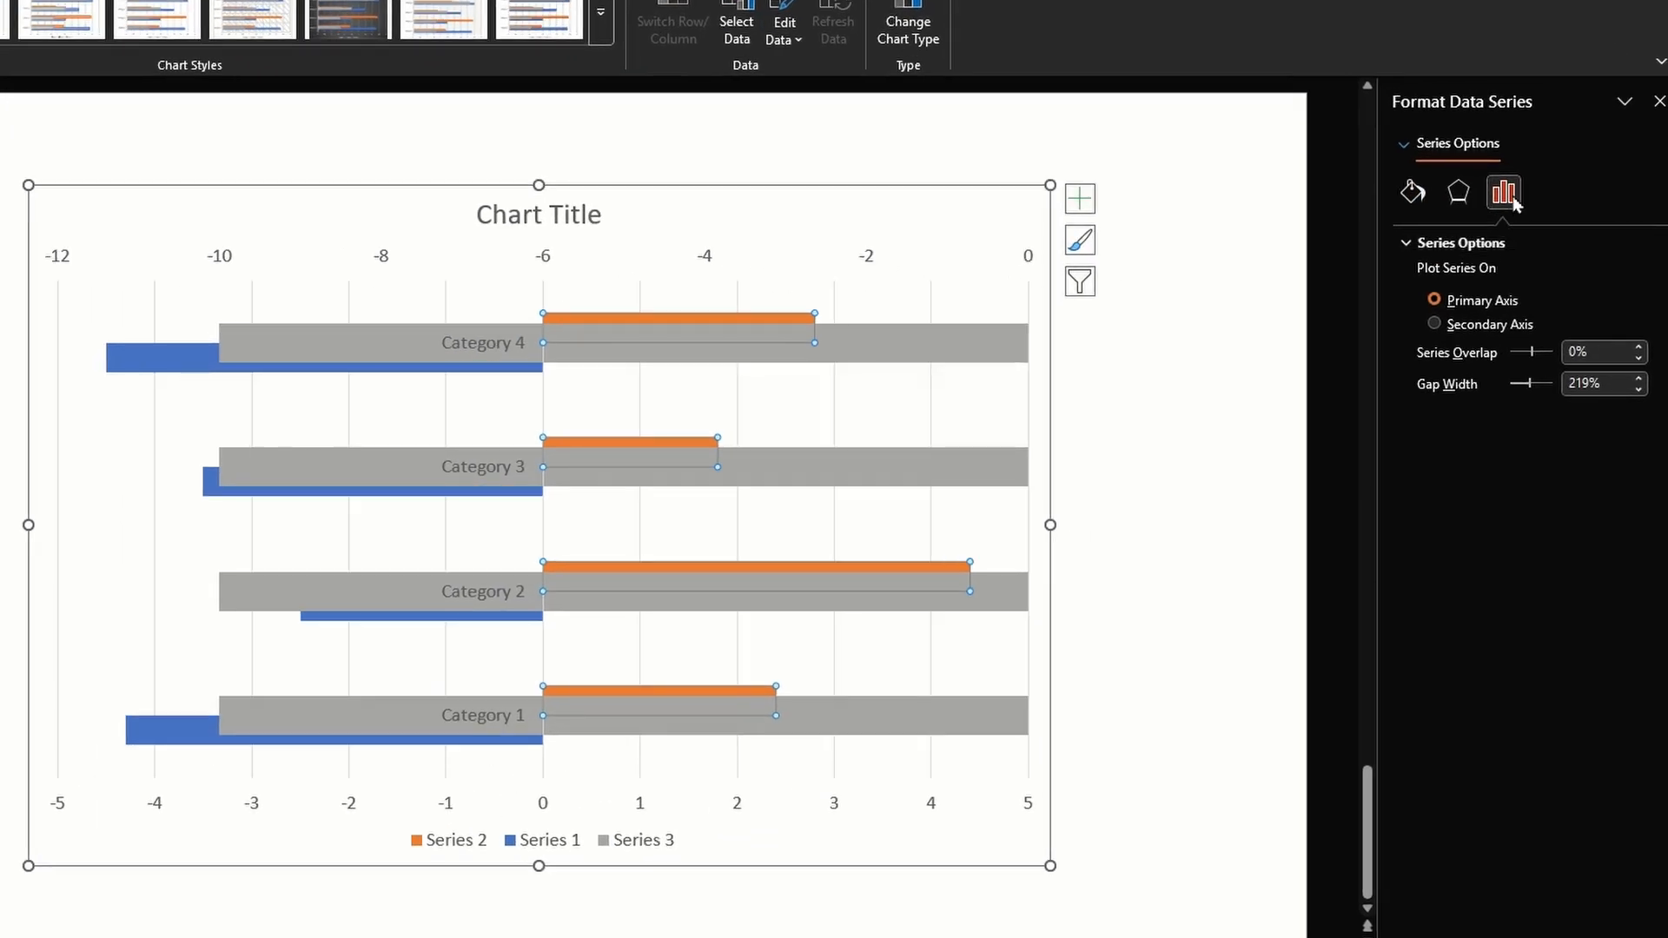
pyautogui.doubleClick(1569, 352)
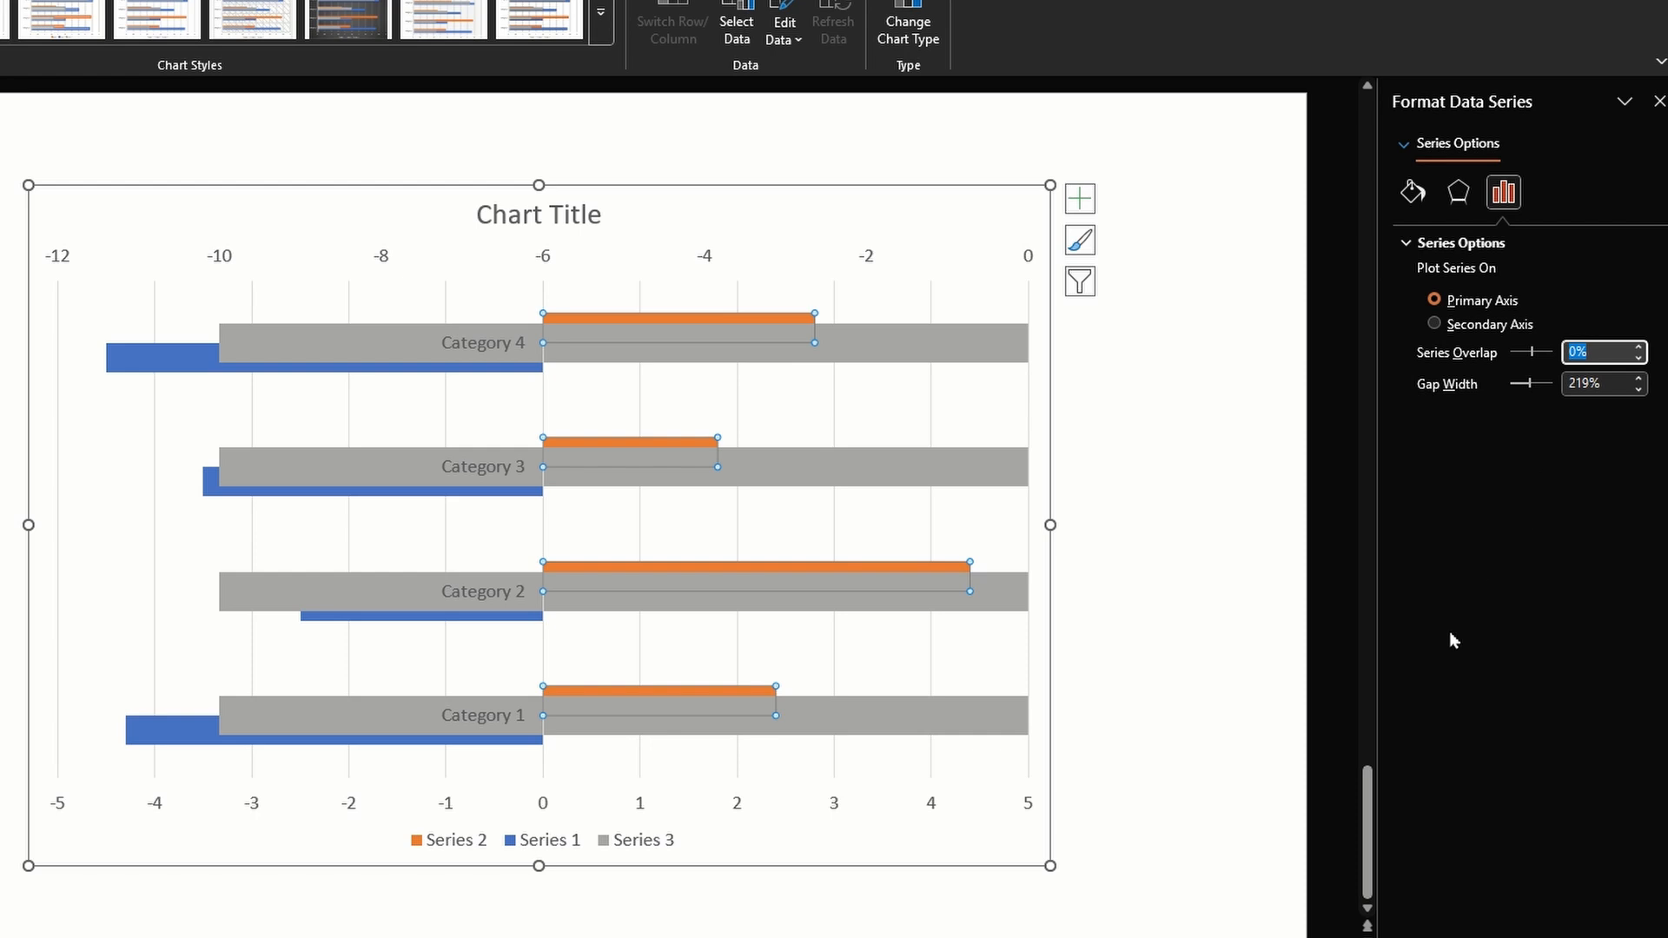
pyautogui.write('100')
pyautogui.press('Return')
# Set the series overlap of the grey Series 3 bars to 100% and plot them on the primary axis
pyautogui.click(950, 347)
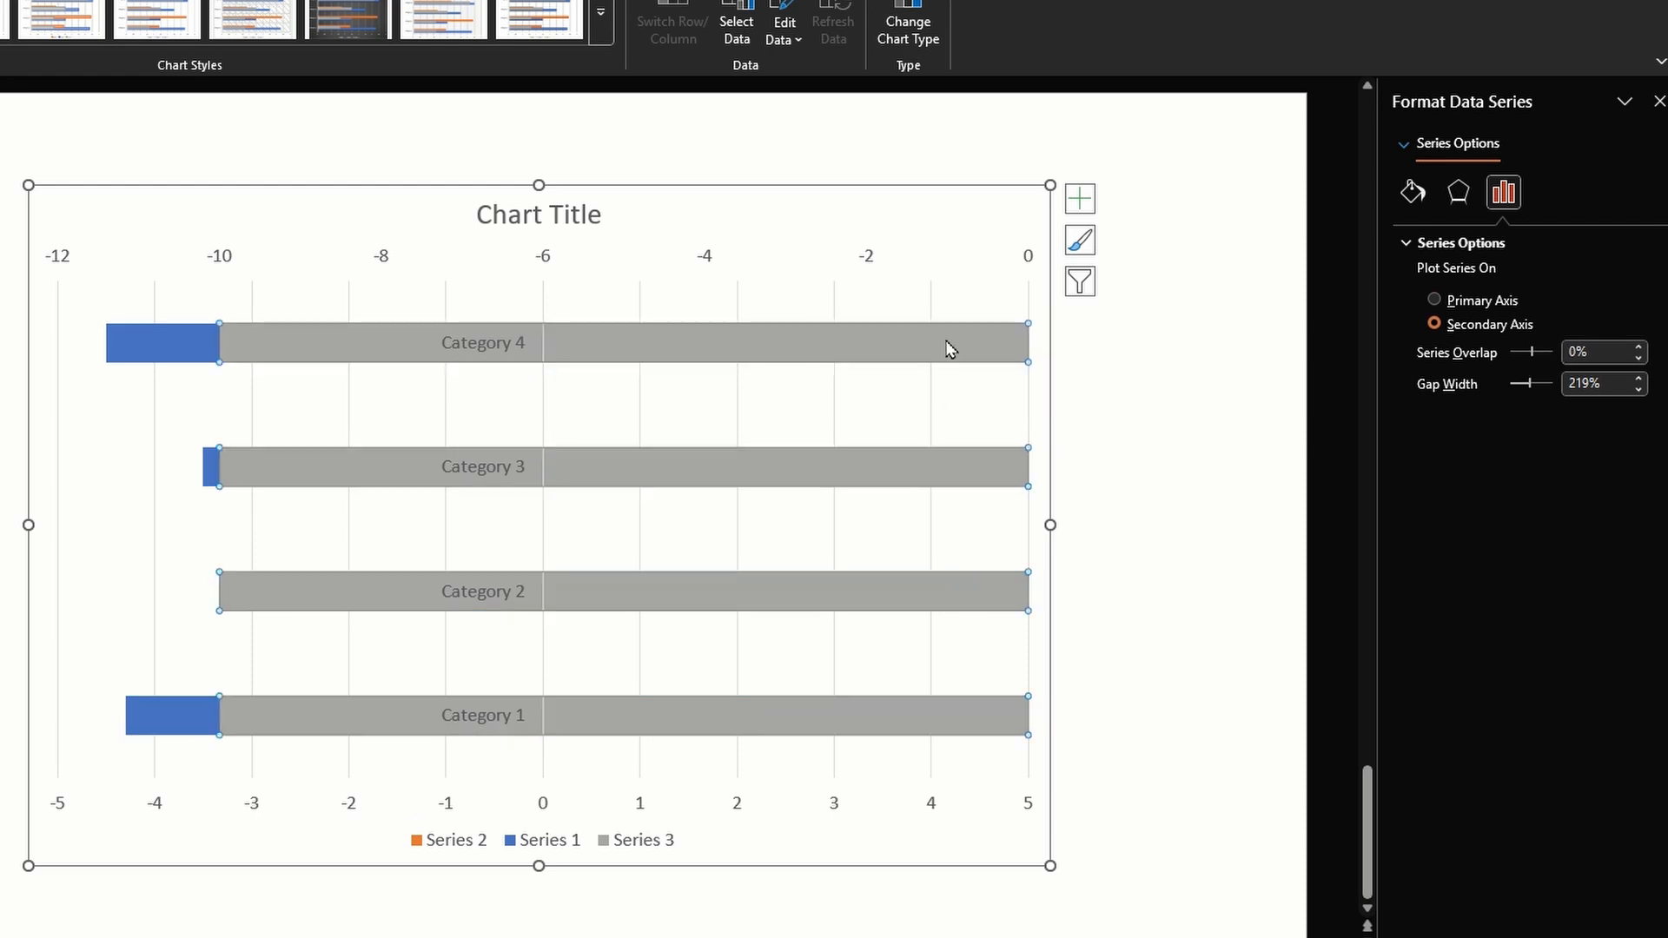
pyautogui.doubleClick(1571, 352)
pyautogui.write('100')
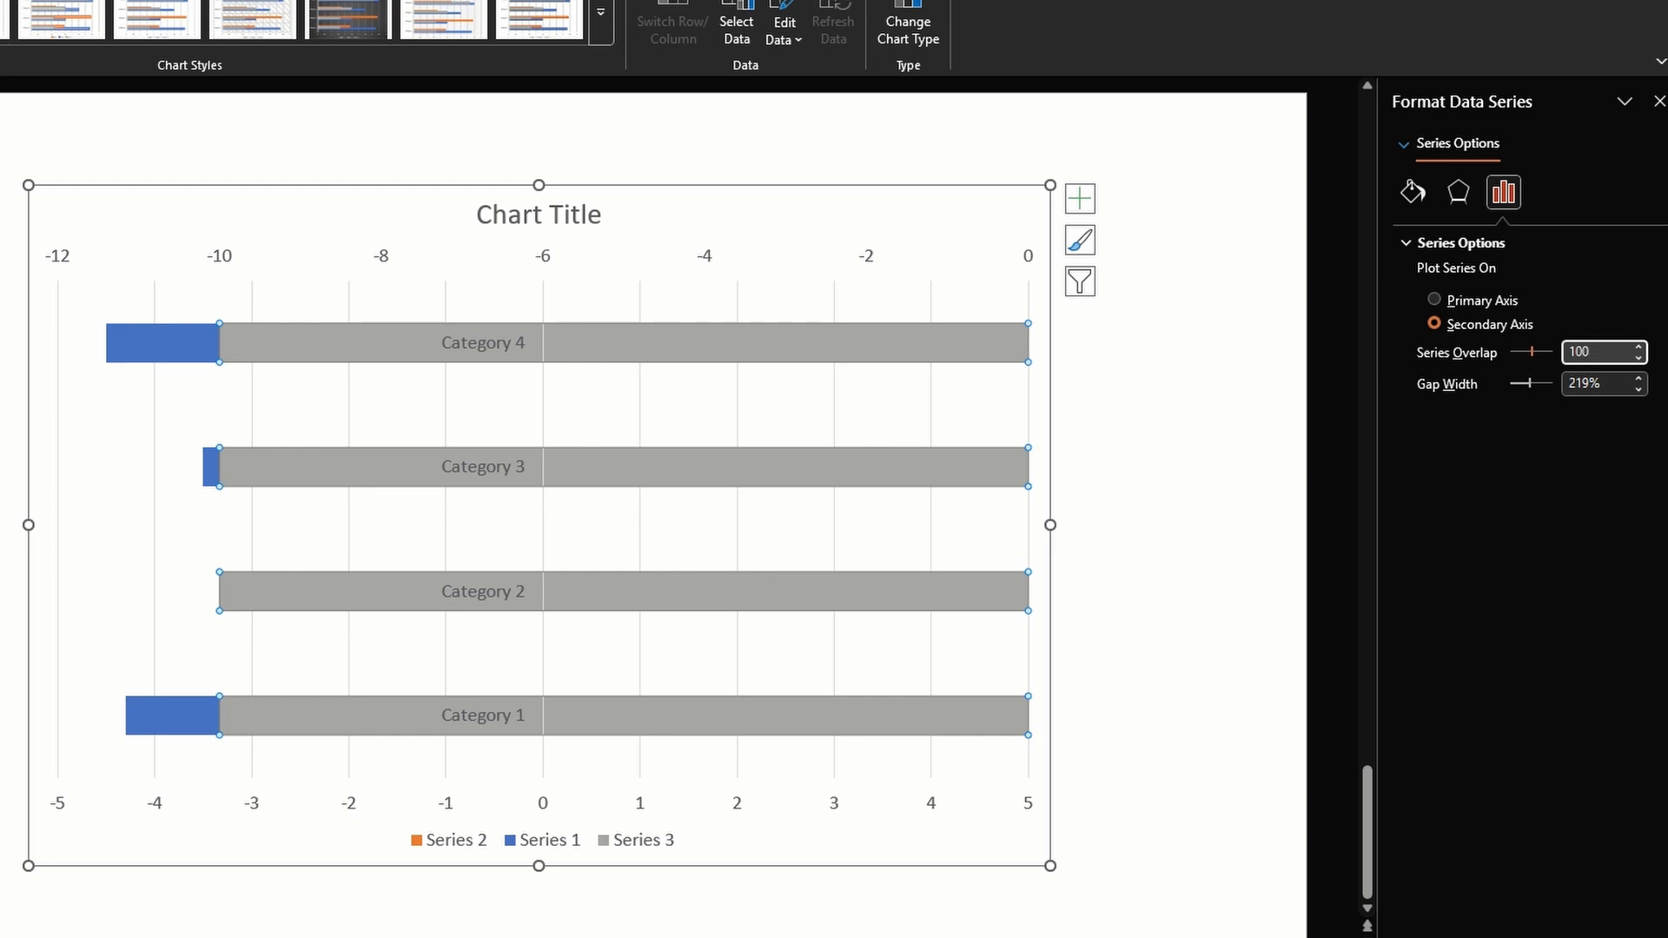
pyautogui.press('Tab')
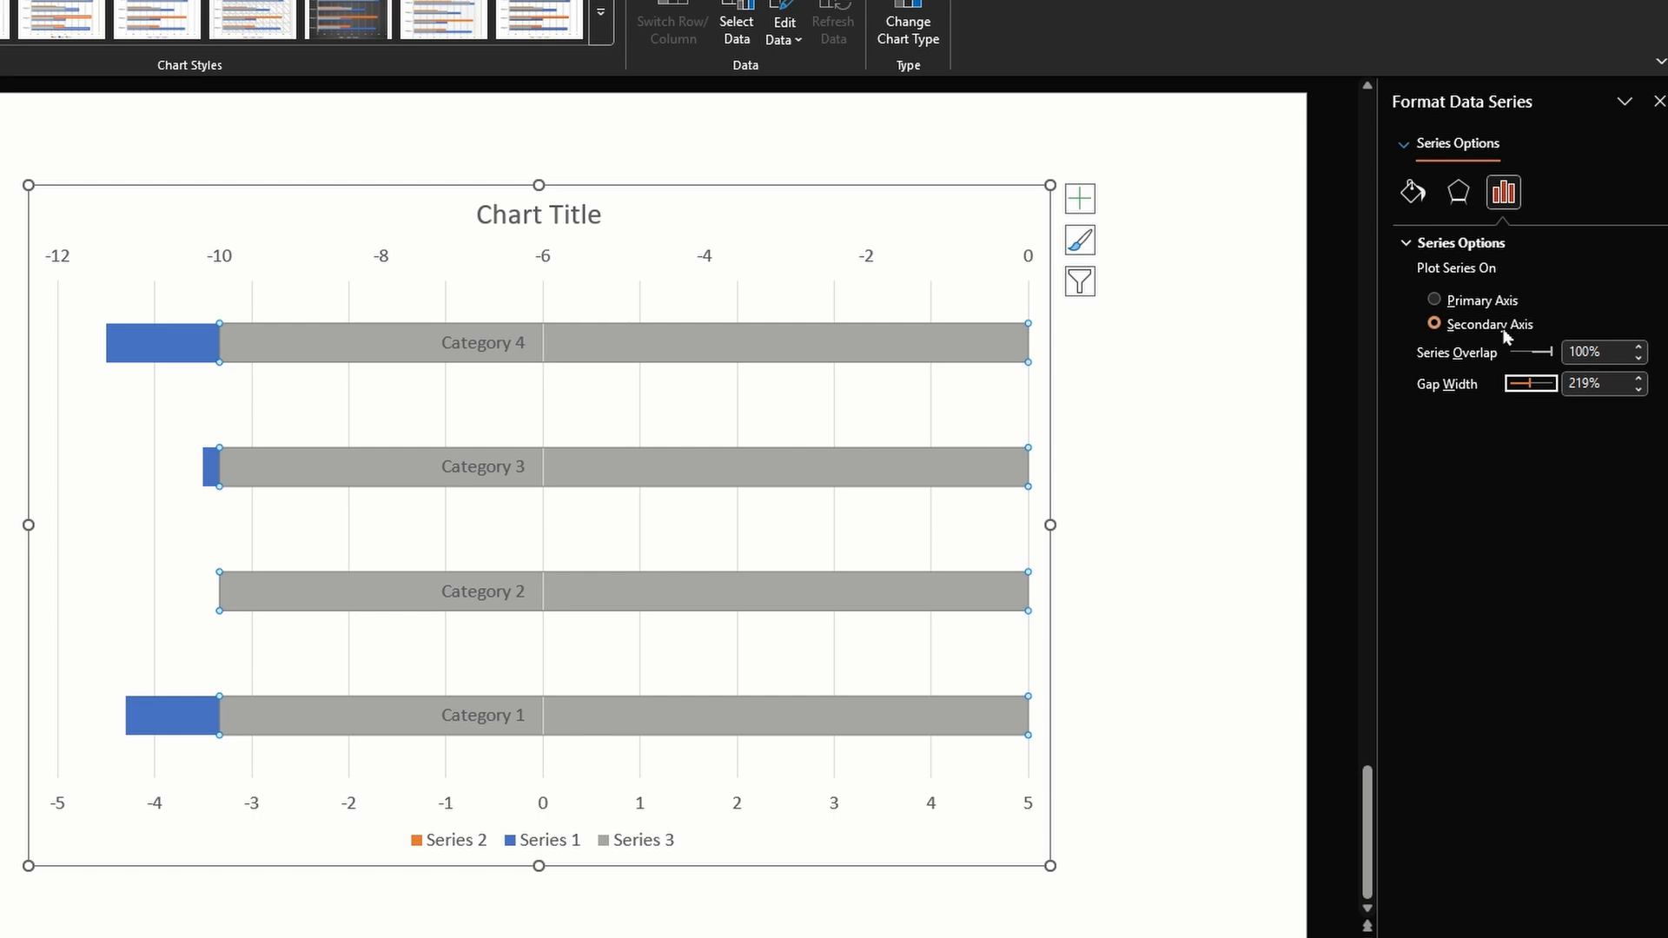
pyautogui.click(1499, 302)
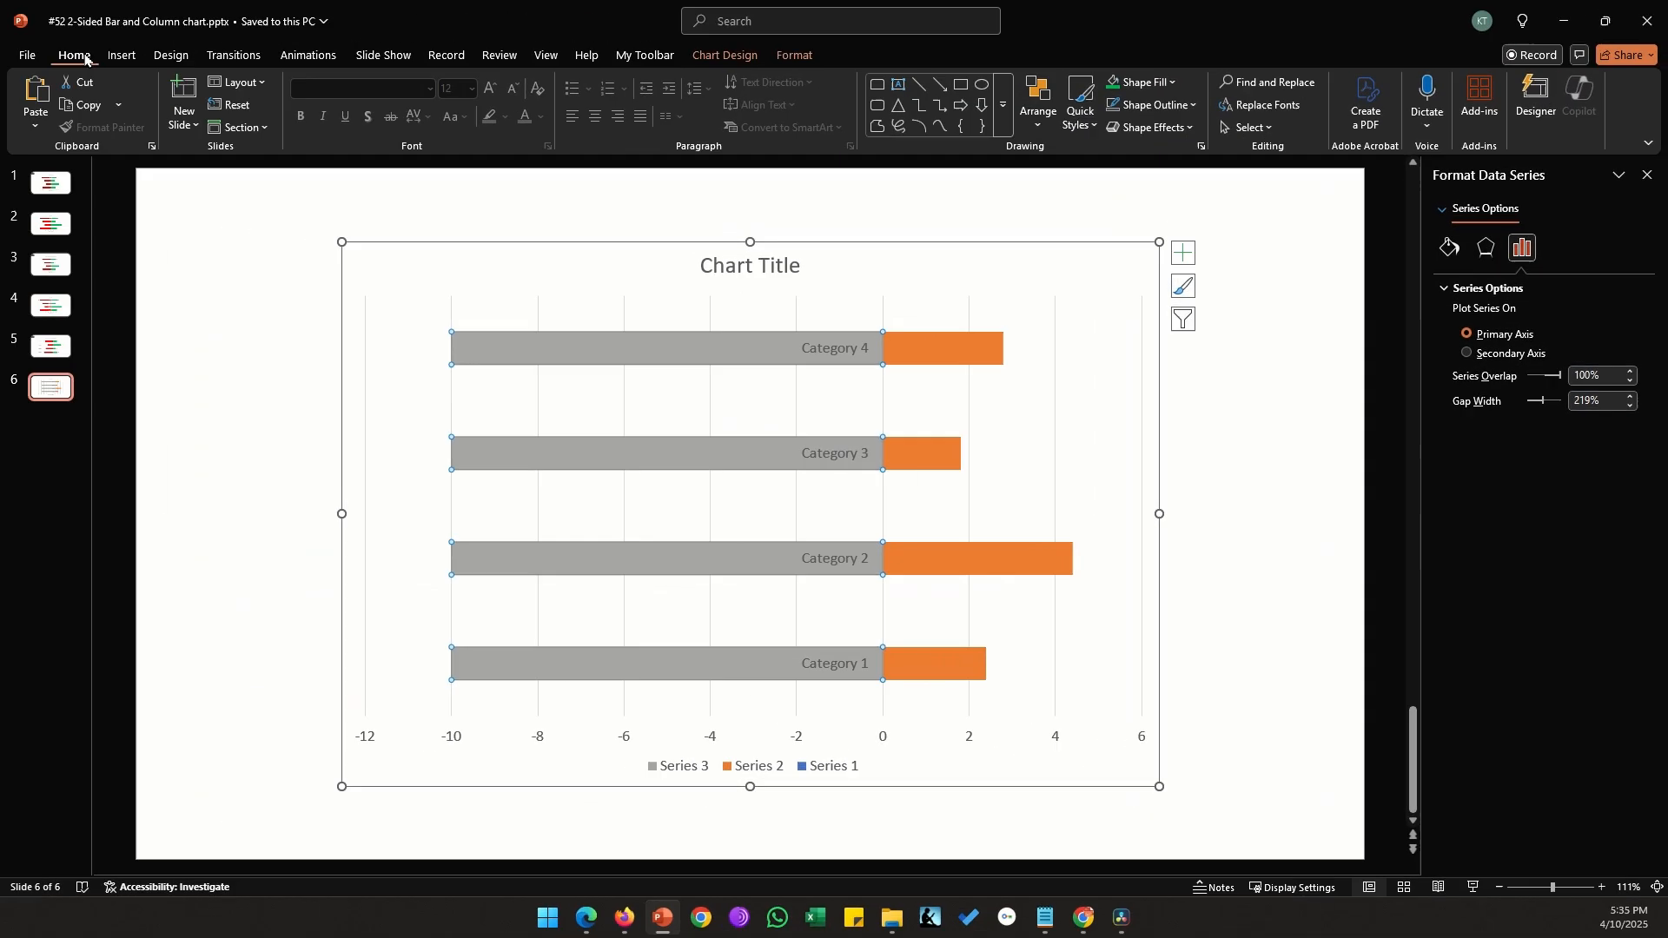
# Remove the fill from the grey Series 3 bars and delete the category axis from the chart
pyautogui.click(1172, 87)
pyautogui.press('Escape')
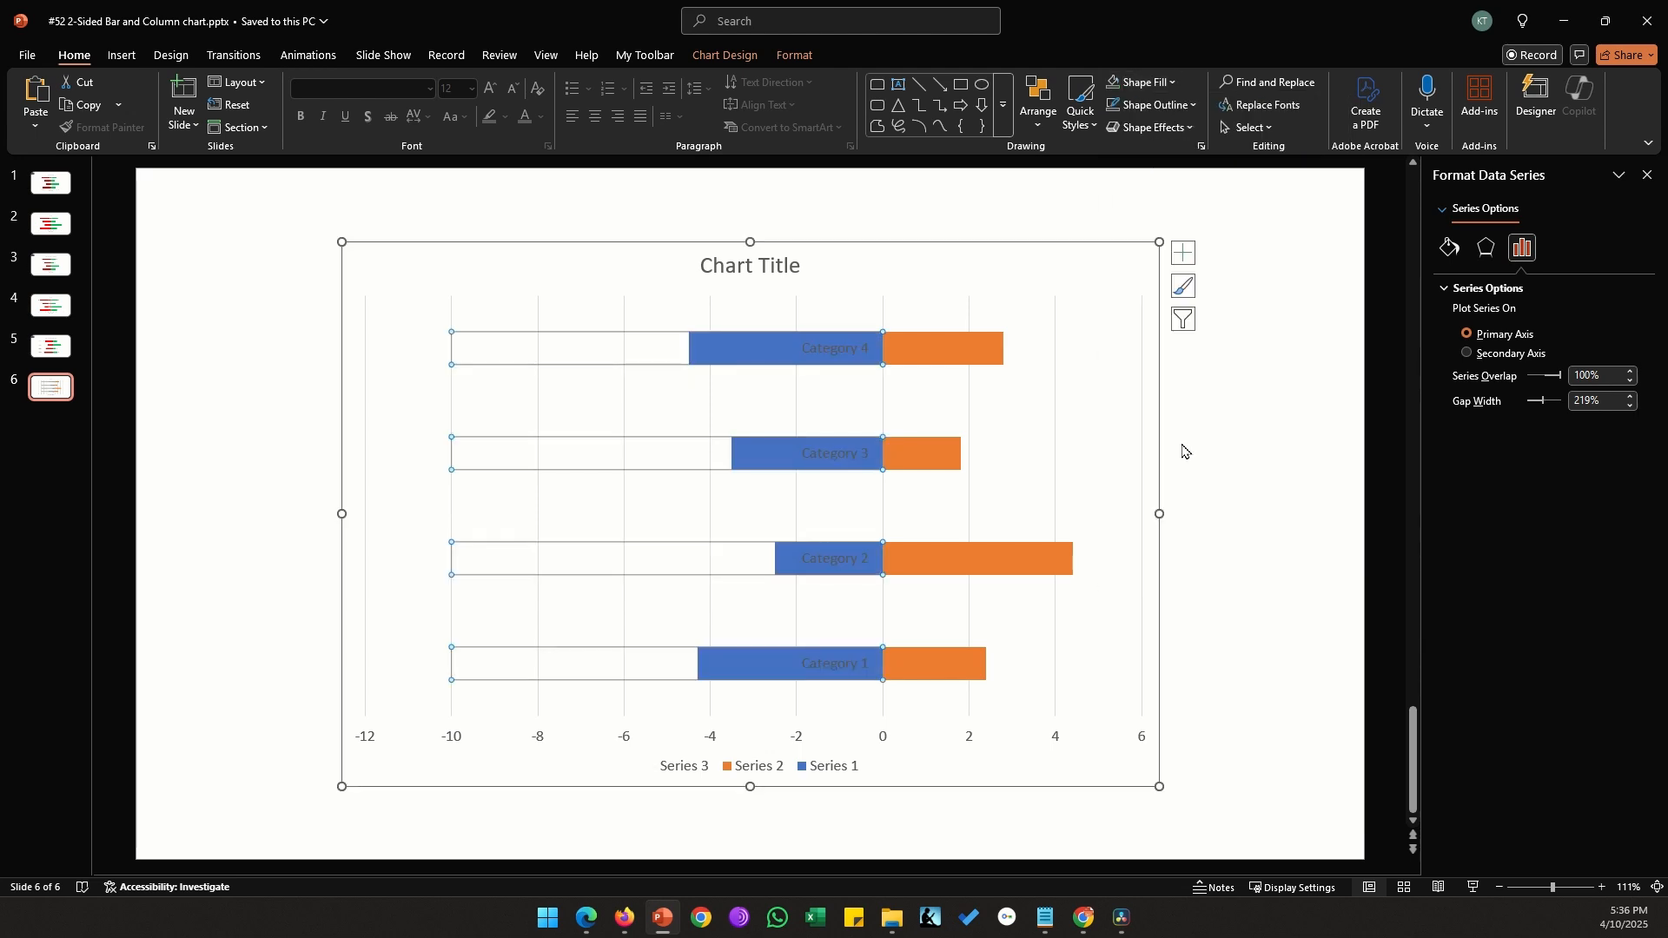
pyautogui.click(850, 356)
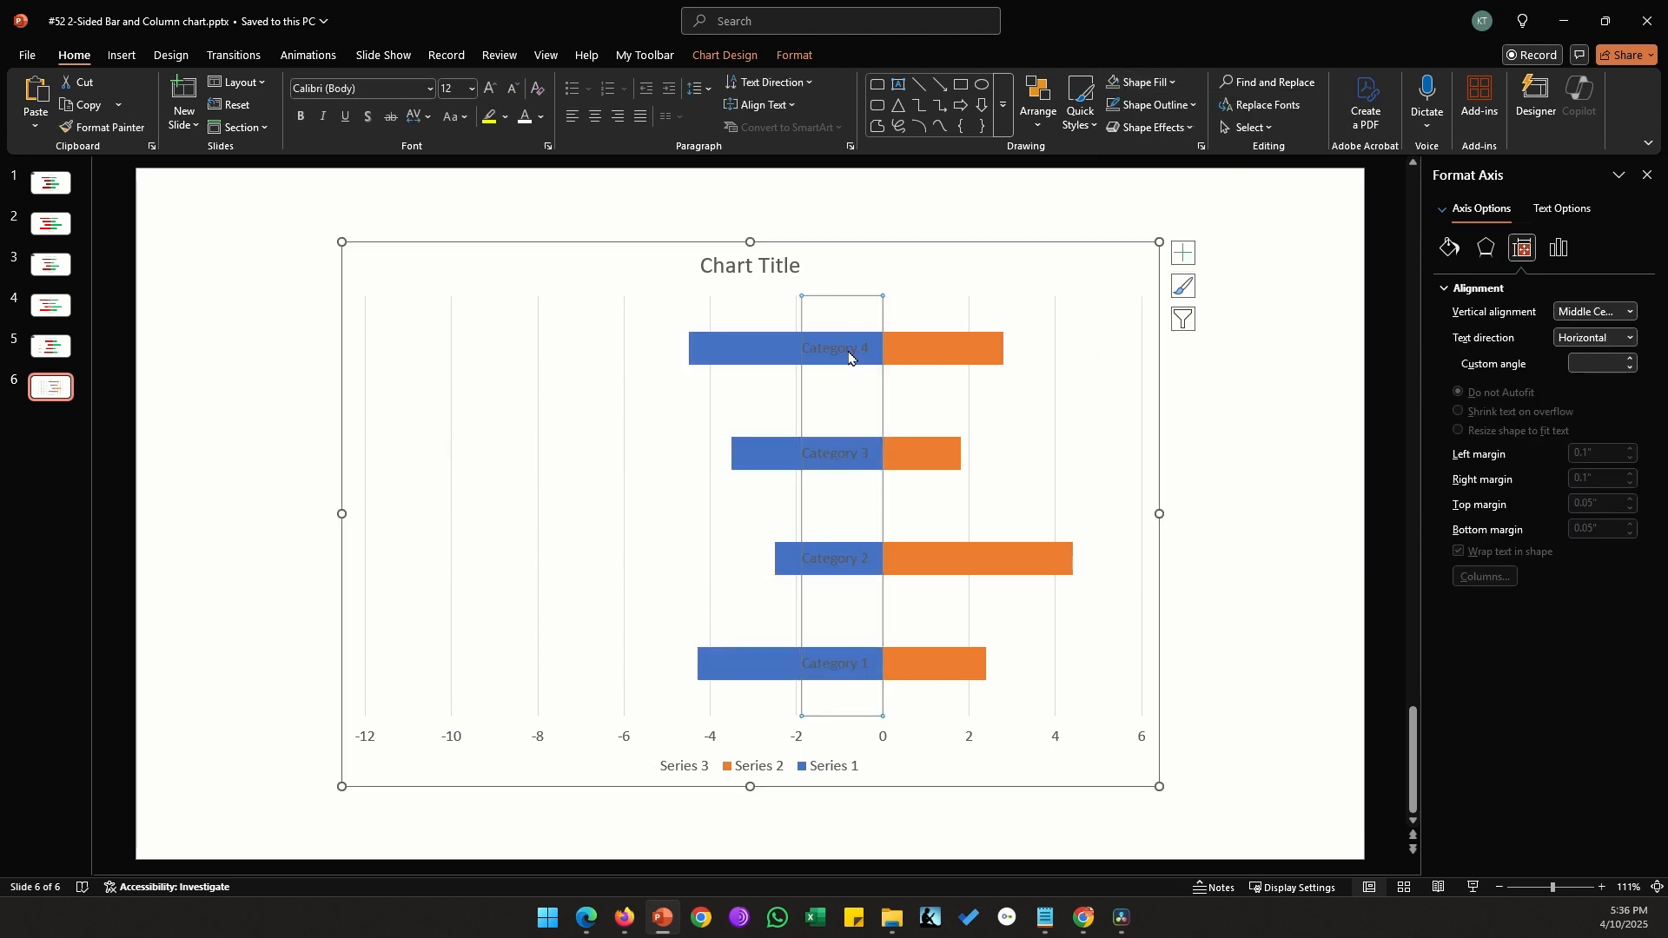
pyautogui.press('Delete')
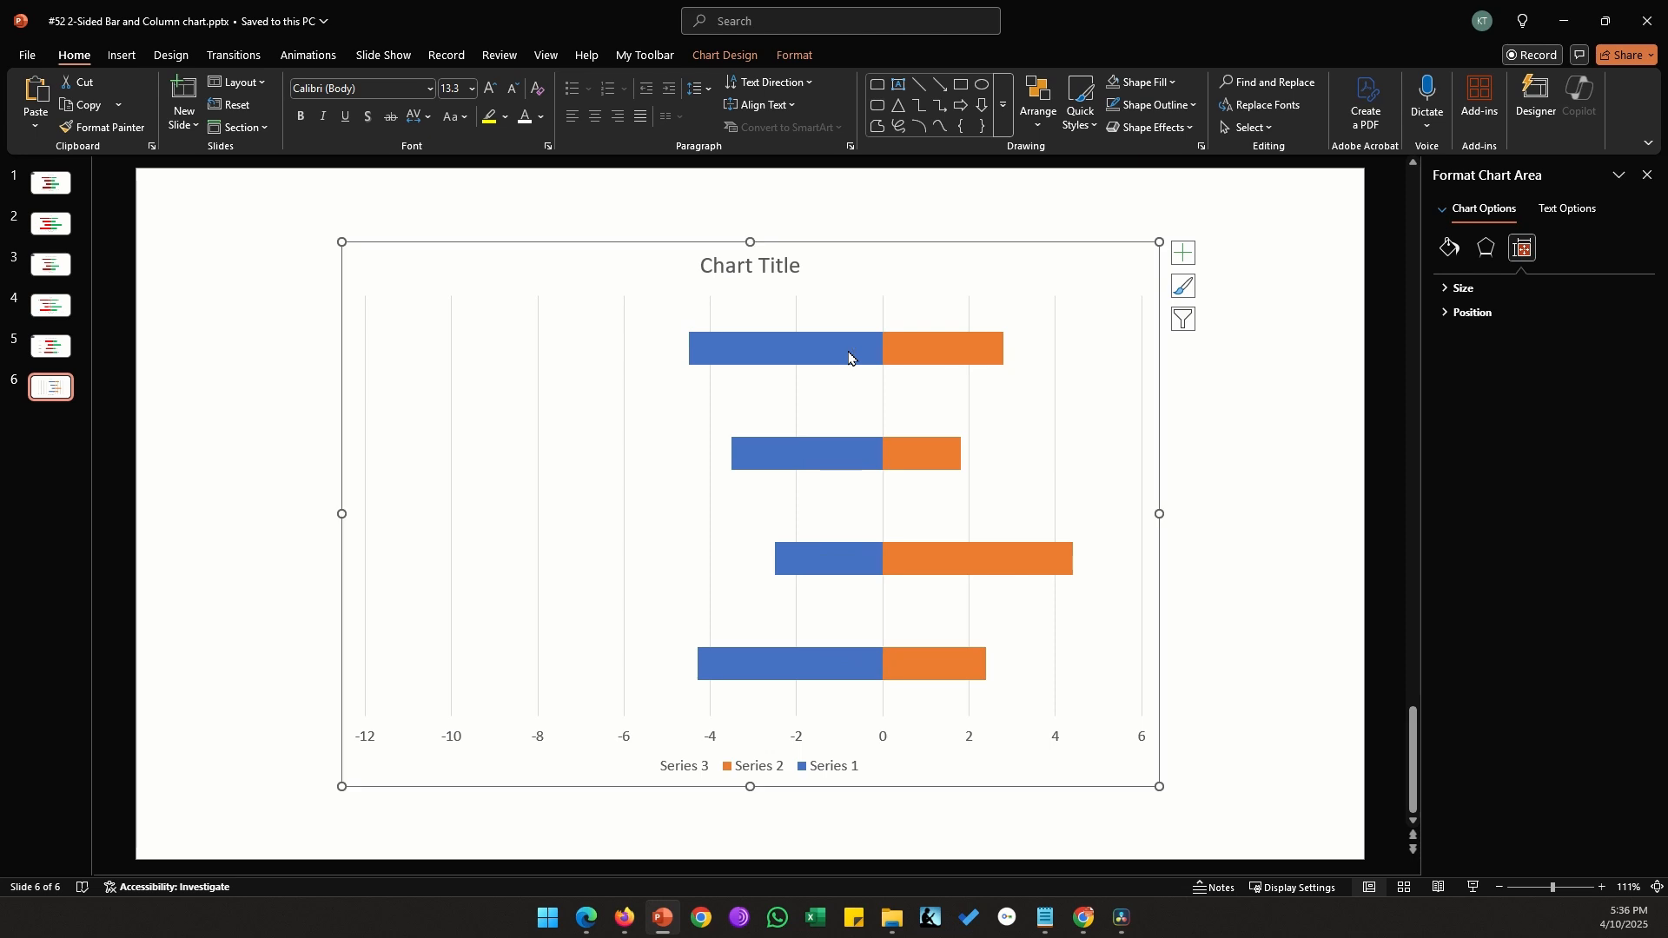
# Add data labels to the unfilled Series 3 bars, showing the category name instead of the value
pyautogui.click(656, 356)
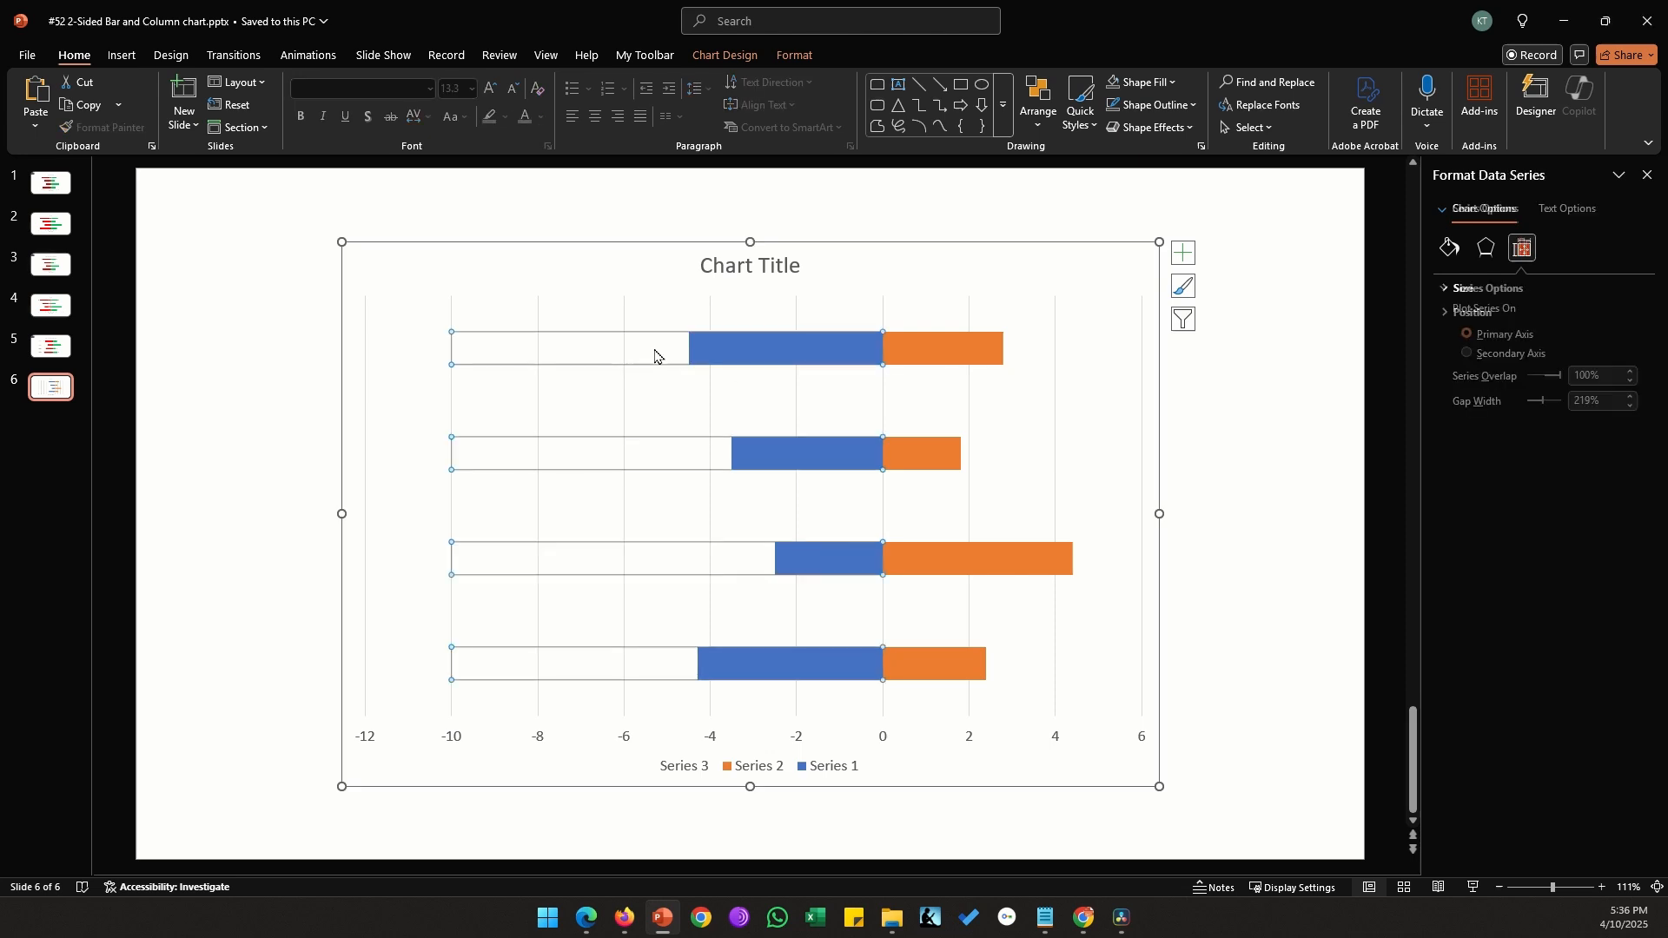
pyautogui.rightClick(593, 356)
pyautogui.click(665, 518)
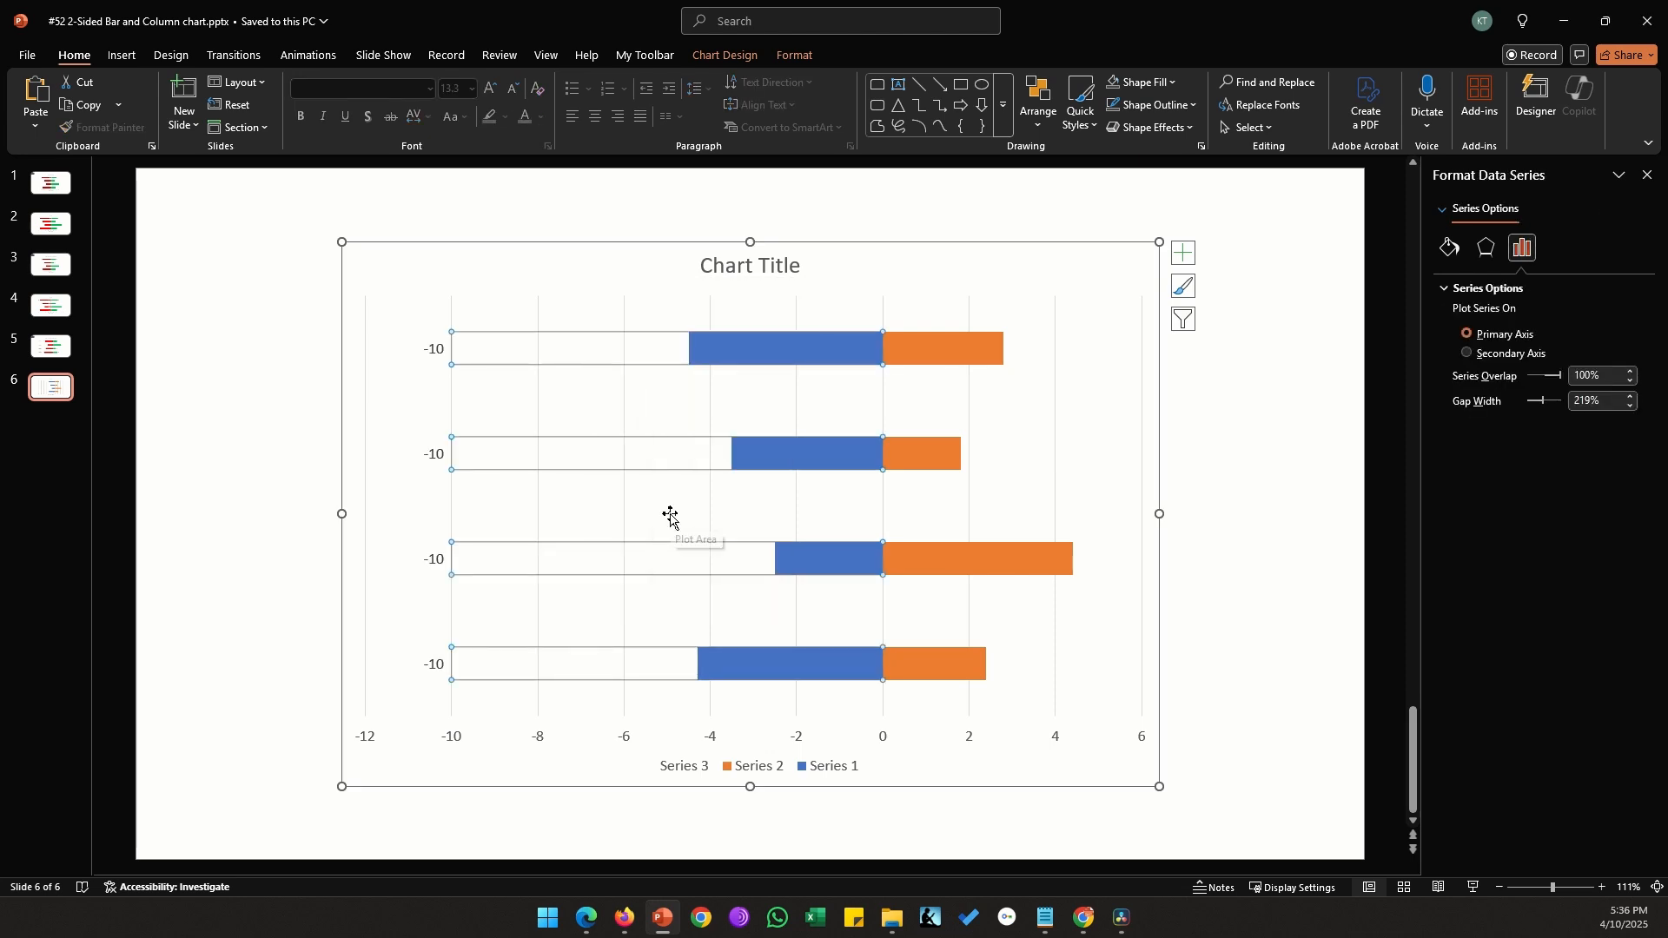
pyautogui.click(415, 351)
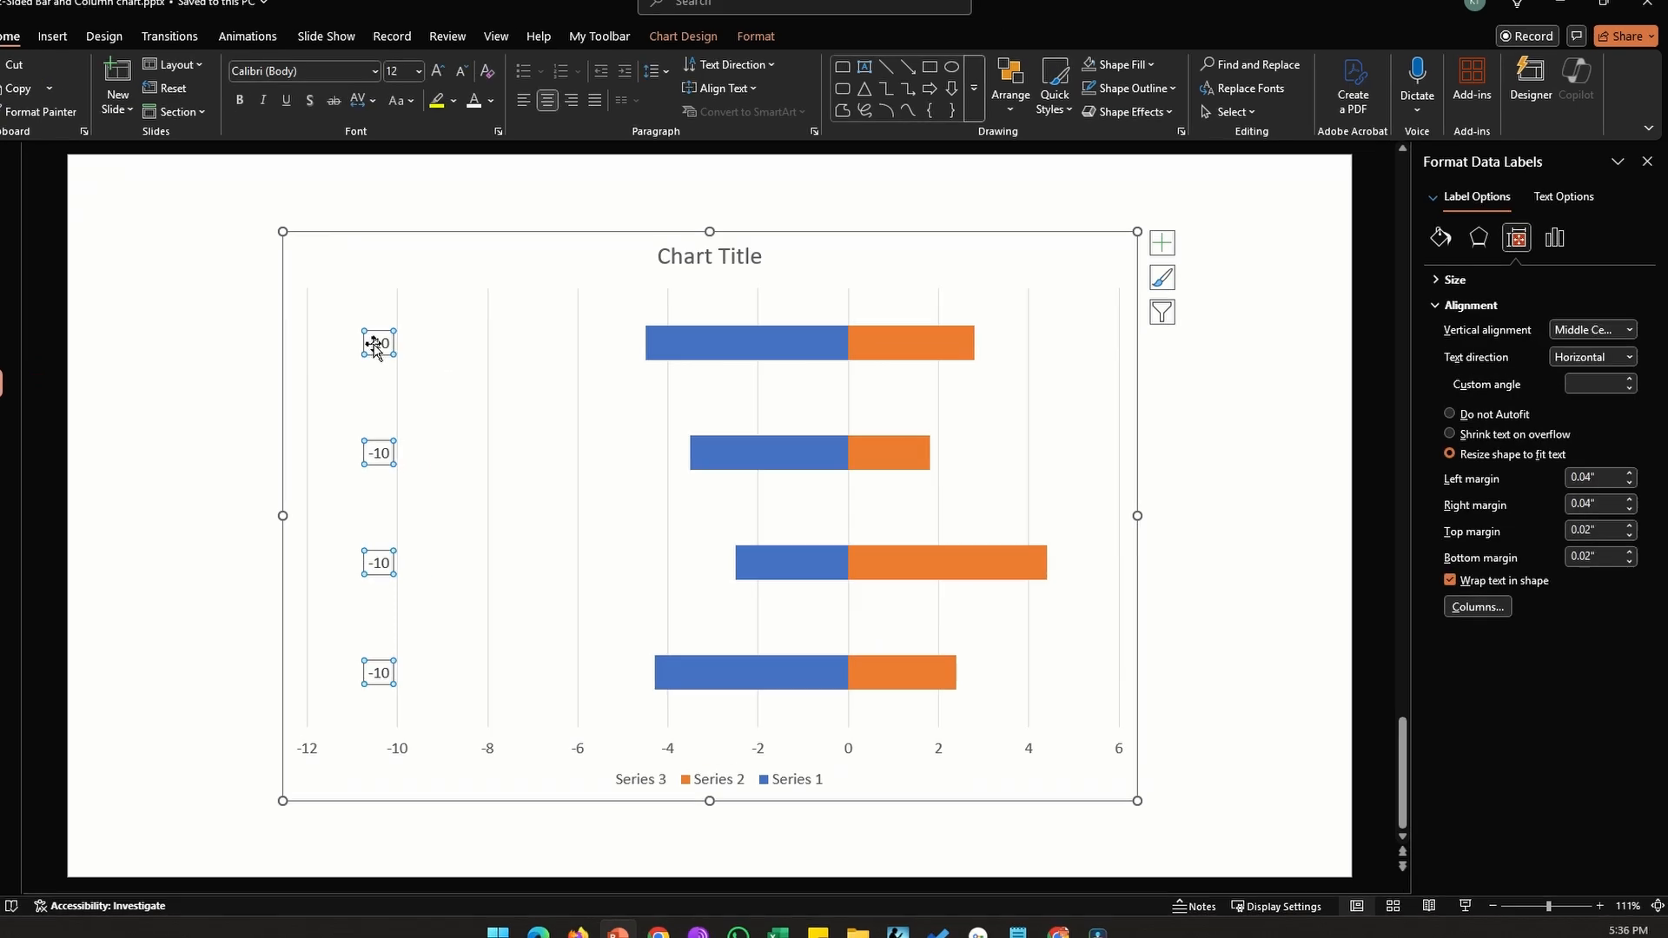
pyautogui.click(1566, 250)
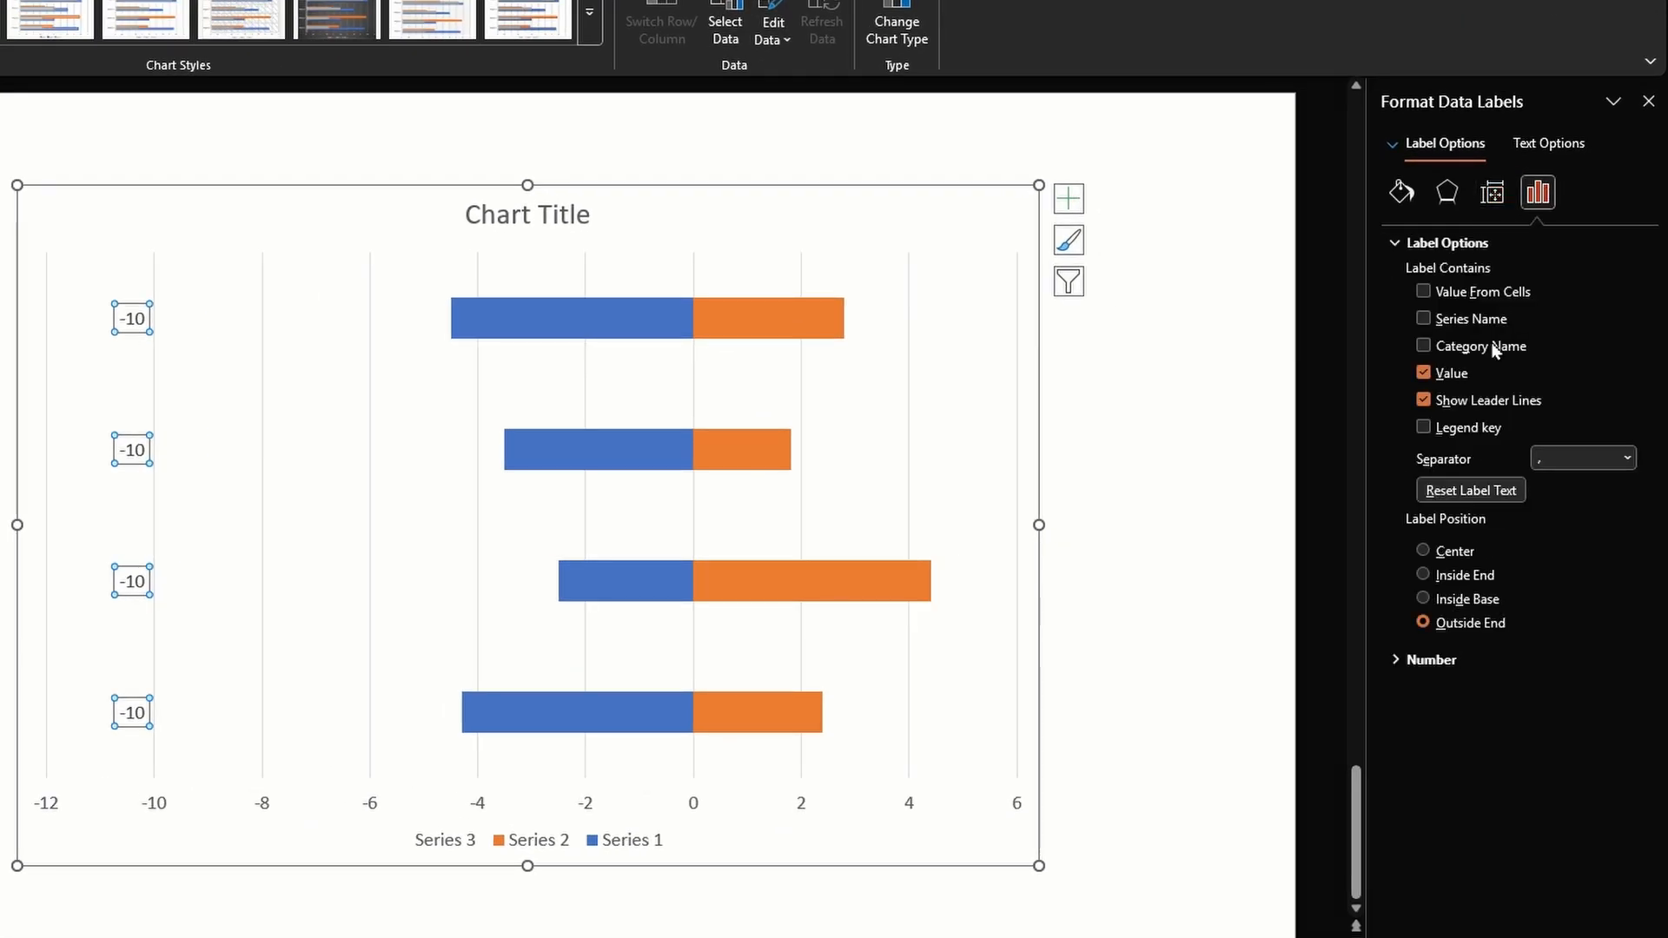
pyautogui.click(1437, 347)
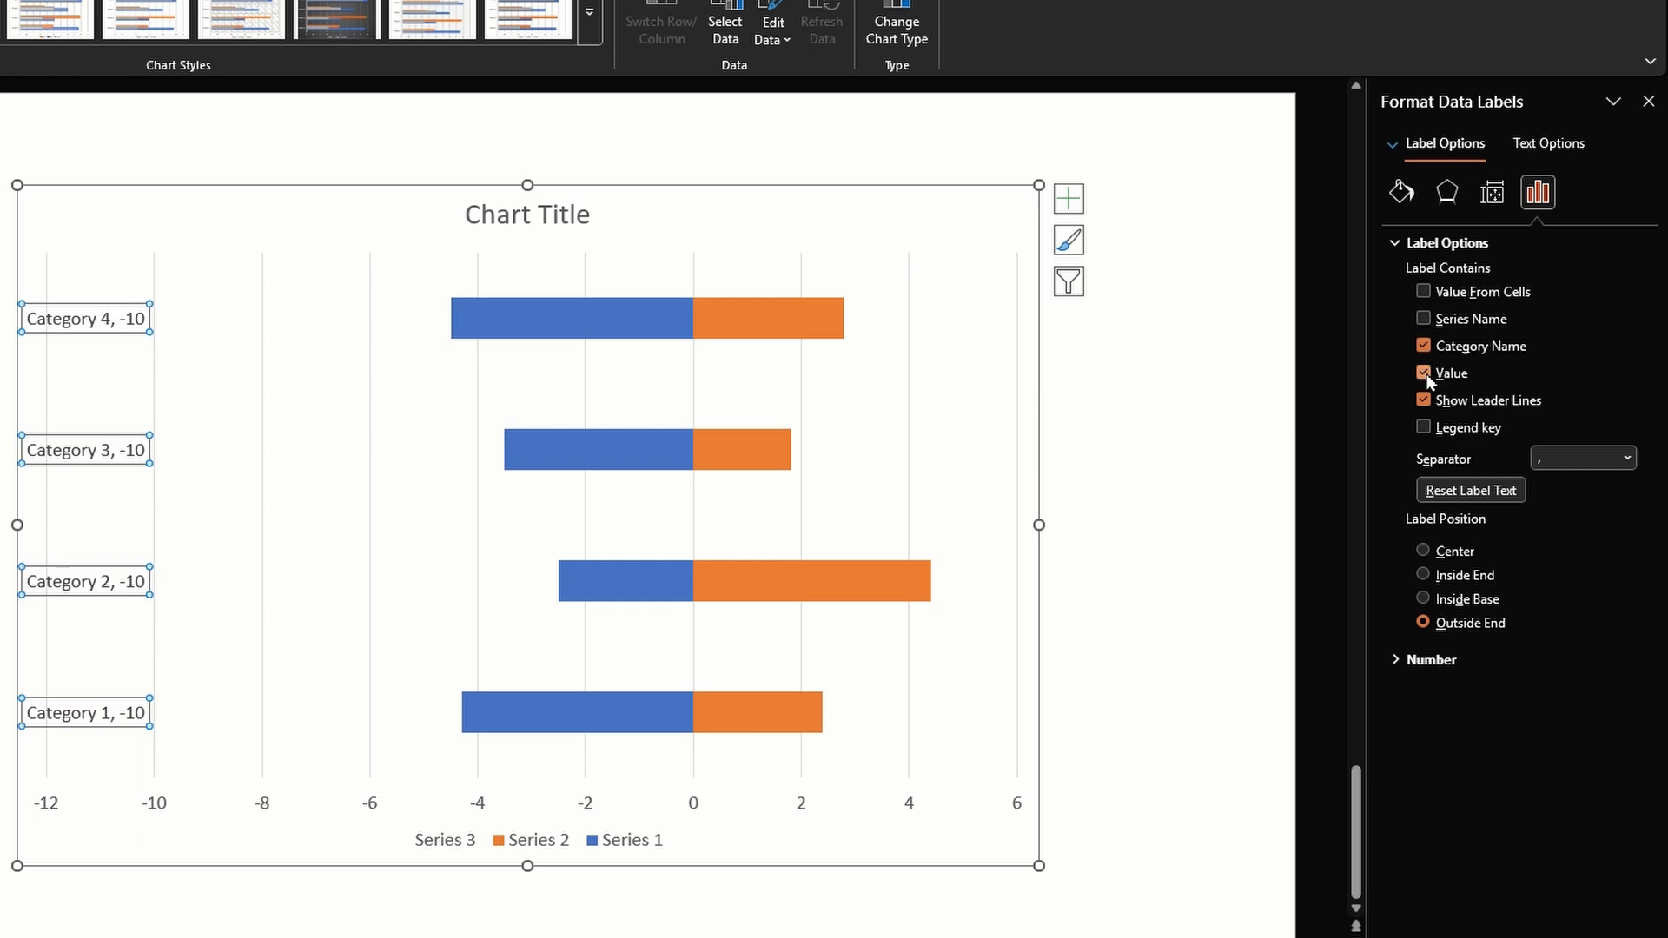
pyautogui.click(1425, 374)
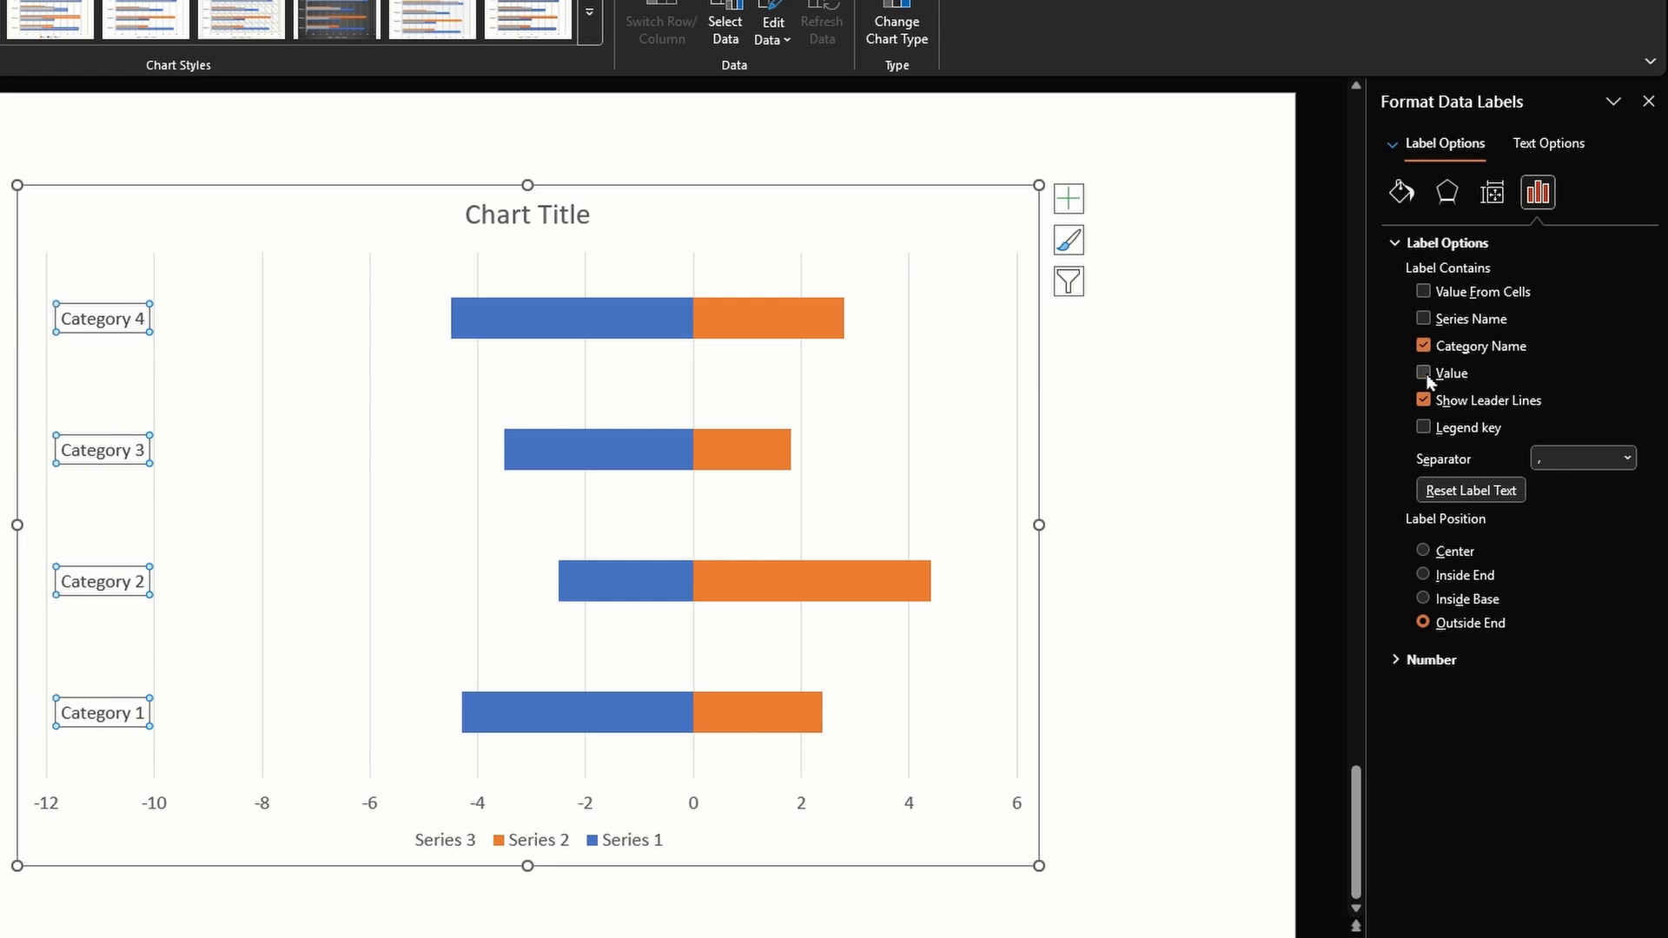
# Add data labels to the orange Series 2 bars
pyautogui.click(827, 333)
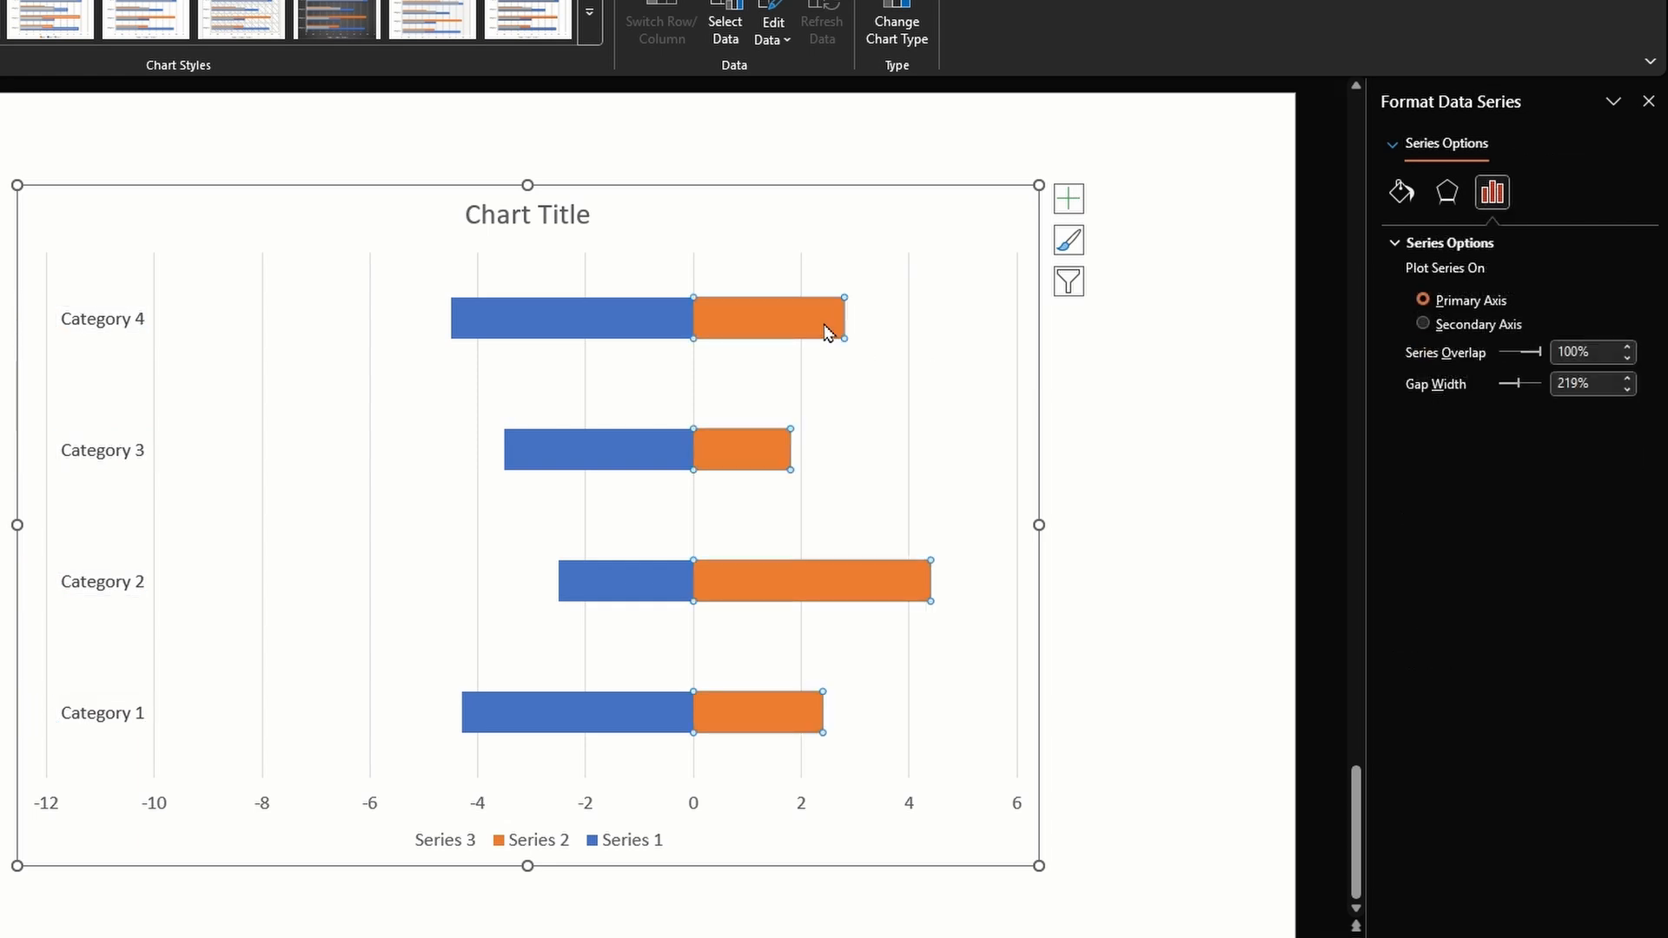
pyautogui.rightClick(827, 333)
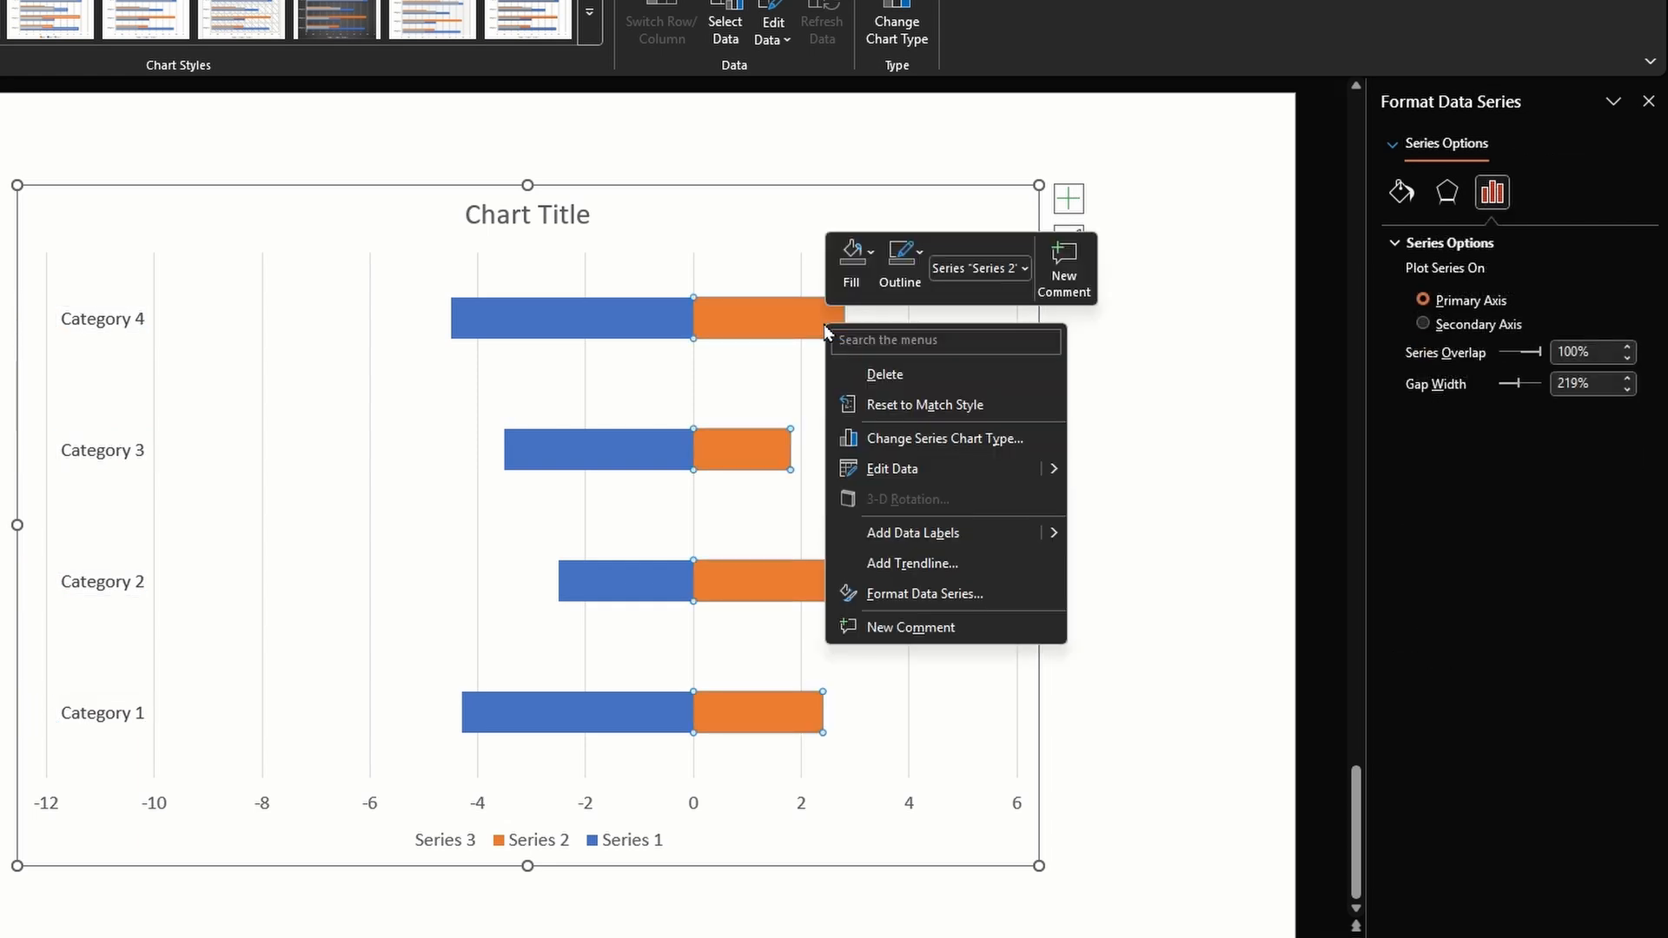
pyautogui.click(907, 538)
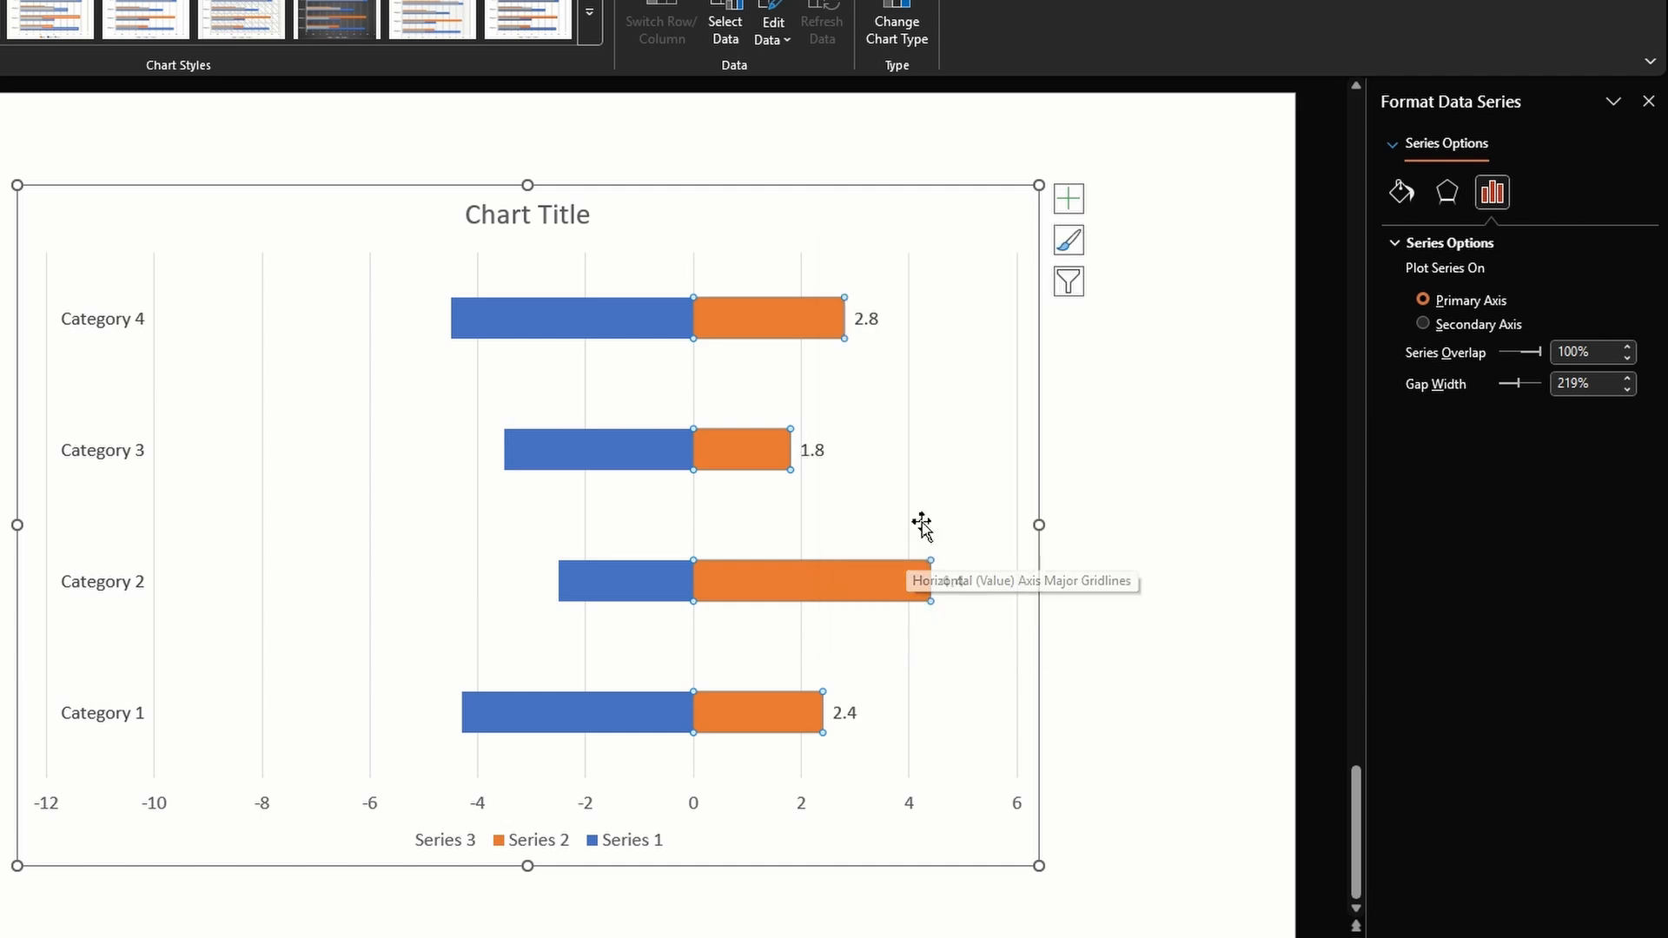
# Reduce the series overlap of the unfilled Series 3 bars to 75% so the blue Series 1 bars can be selected
pyautogui.click(665, 329)
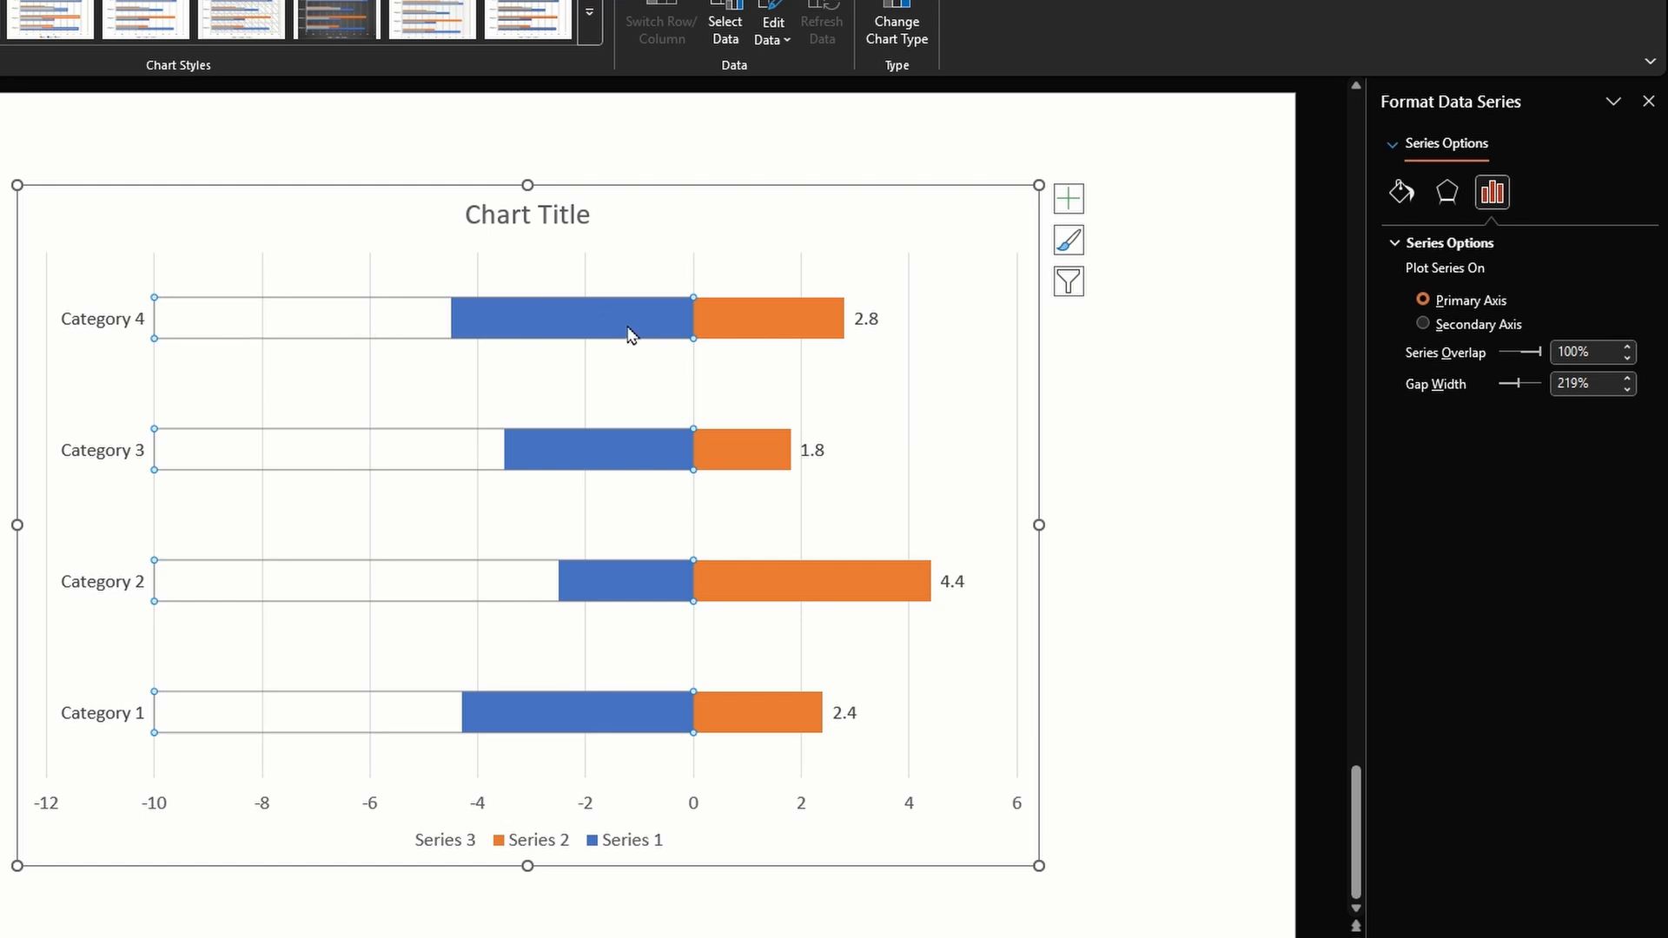
pyautogui.moveTo(631, 336)
pyautogui.click(1627, 357)
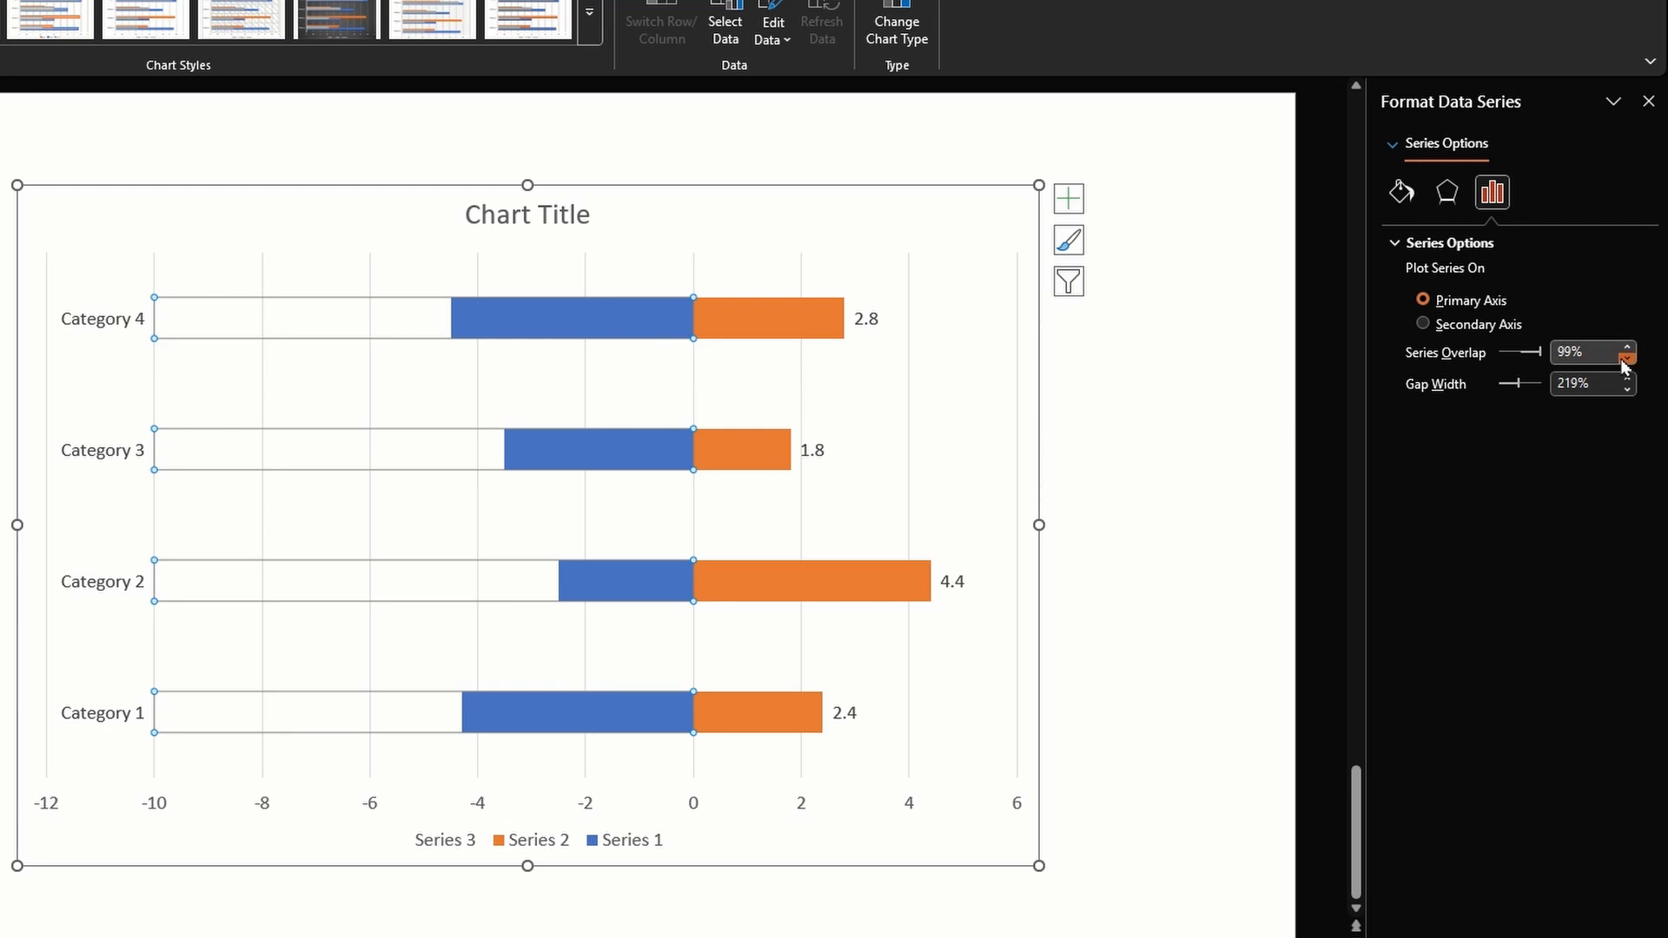
pyautogui.click(1626, 357)
pyautogui.click(1627, 357)
pyautogui.click(1627, 358)
pyautogui.click(1627, 358)
pyautogui.click(1627, 358)
pyautogui.click(1627, 358)
pyautogui.click(1626, 358)
pyautogui.click(1627, 358)
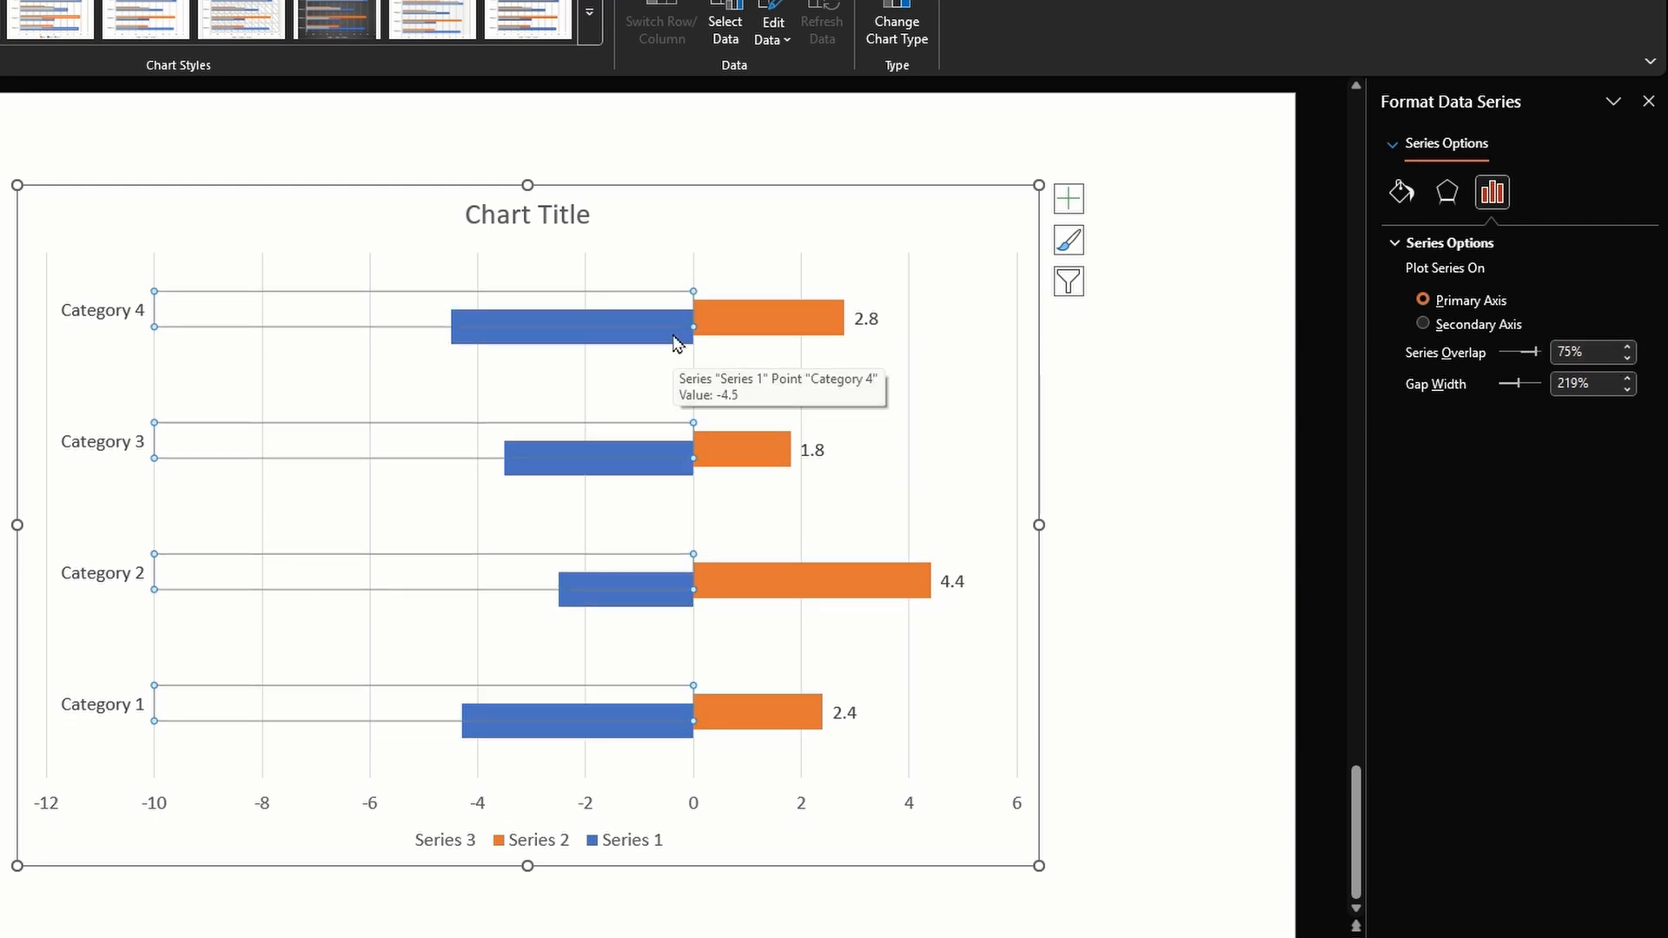
# Add data labels to the blue Series 1 bars
pyautogui.click(674, 342)
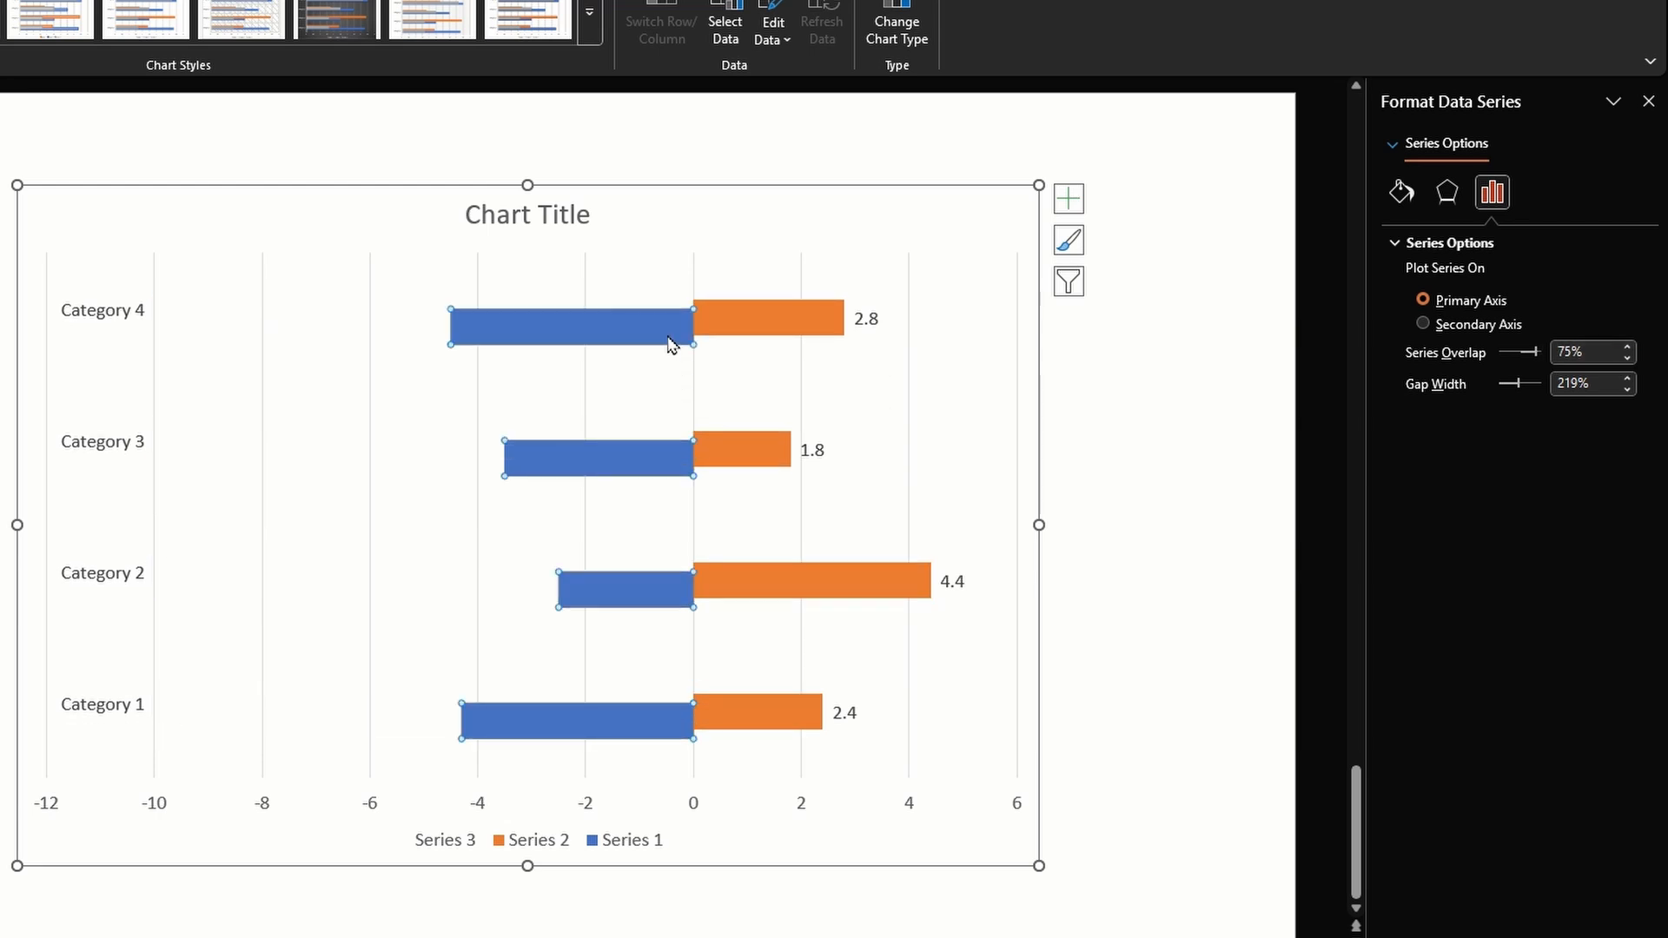
pyautogui.rightClick(673, 343)
pyautogui.click(765, 548)
# Make the value labels of the Series 1 and Series 2 bars bold and set their font size to 16
pyautogui.click(428, 330)
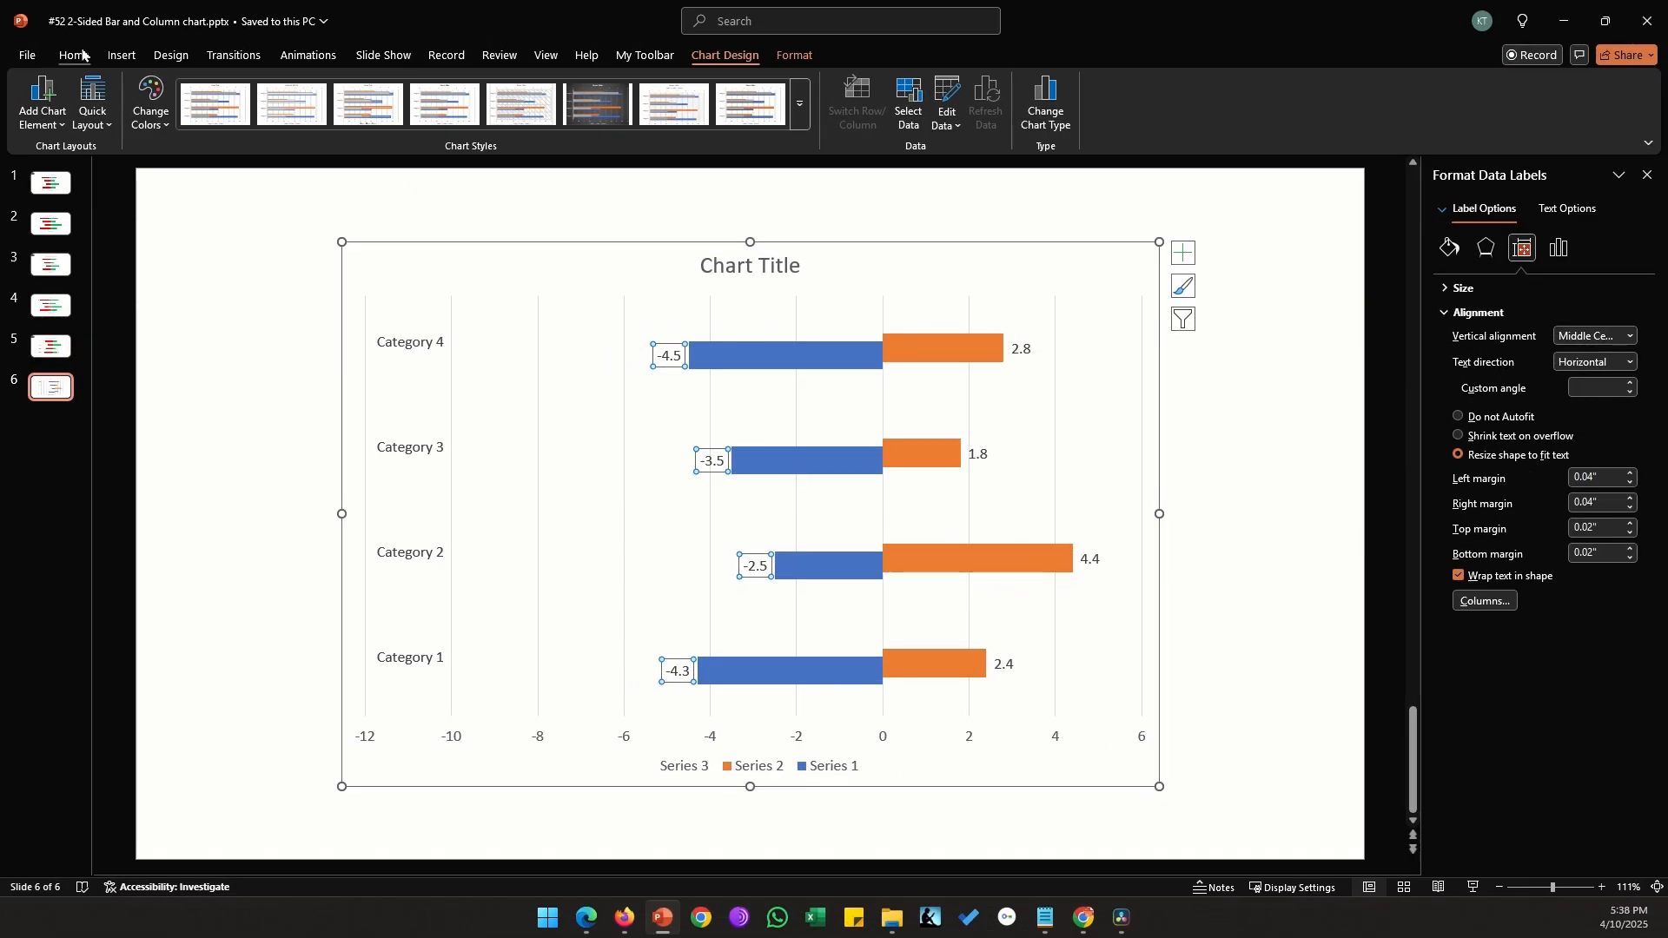
pyautogui.click(74, 55)
pyautogui.click(454, 89)
pyautogui.write('1')
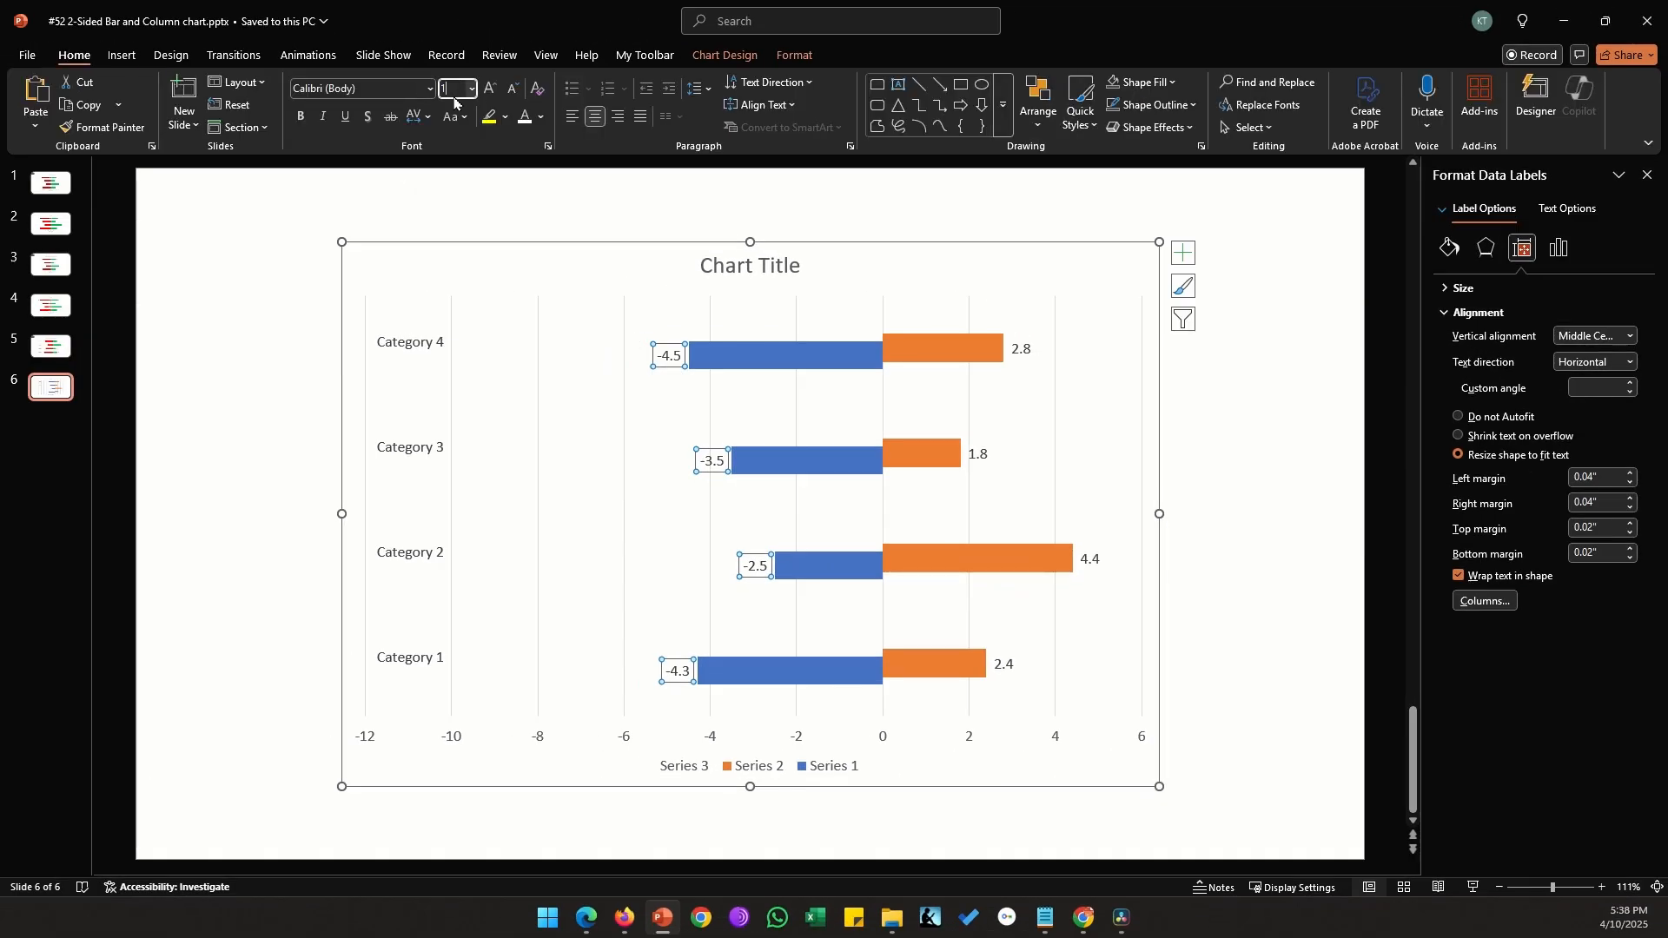
pyautogui.write('6')
pyautogui.press('Return')
# Set the series overlap of the blue Series 1 bars to 100%
pyautogui.click(872, 367)
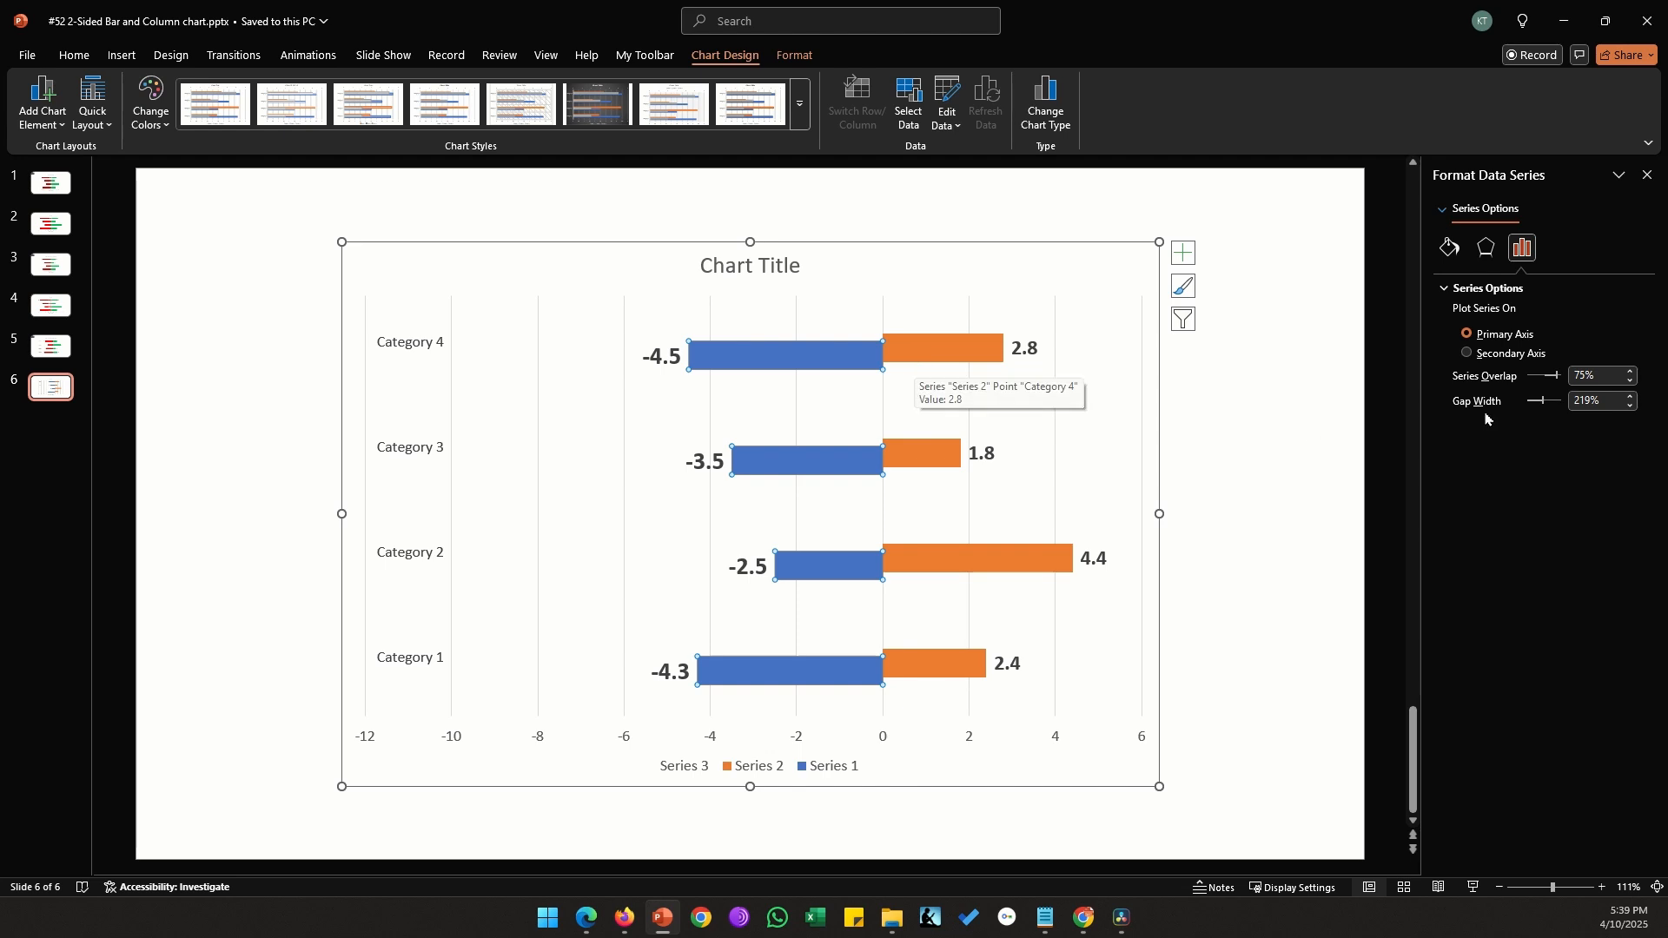
pyautogui.click(1608, 382)
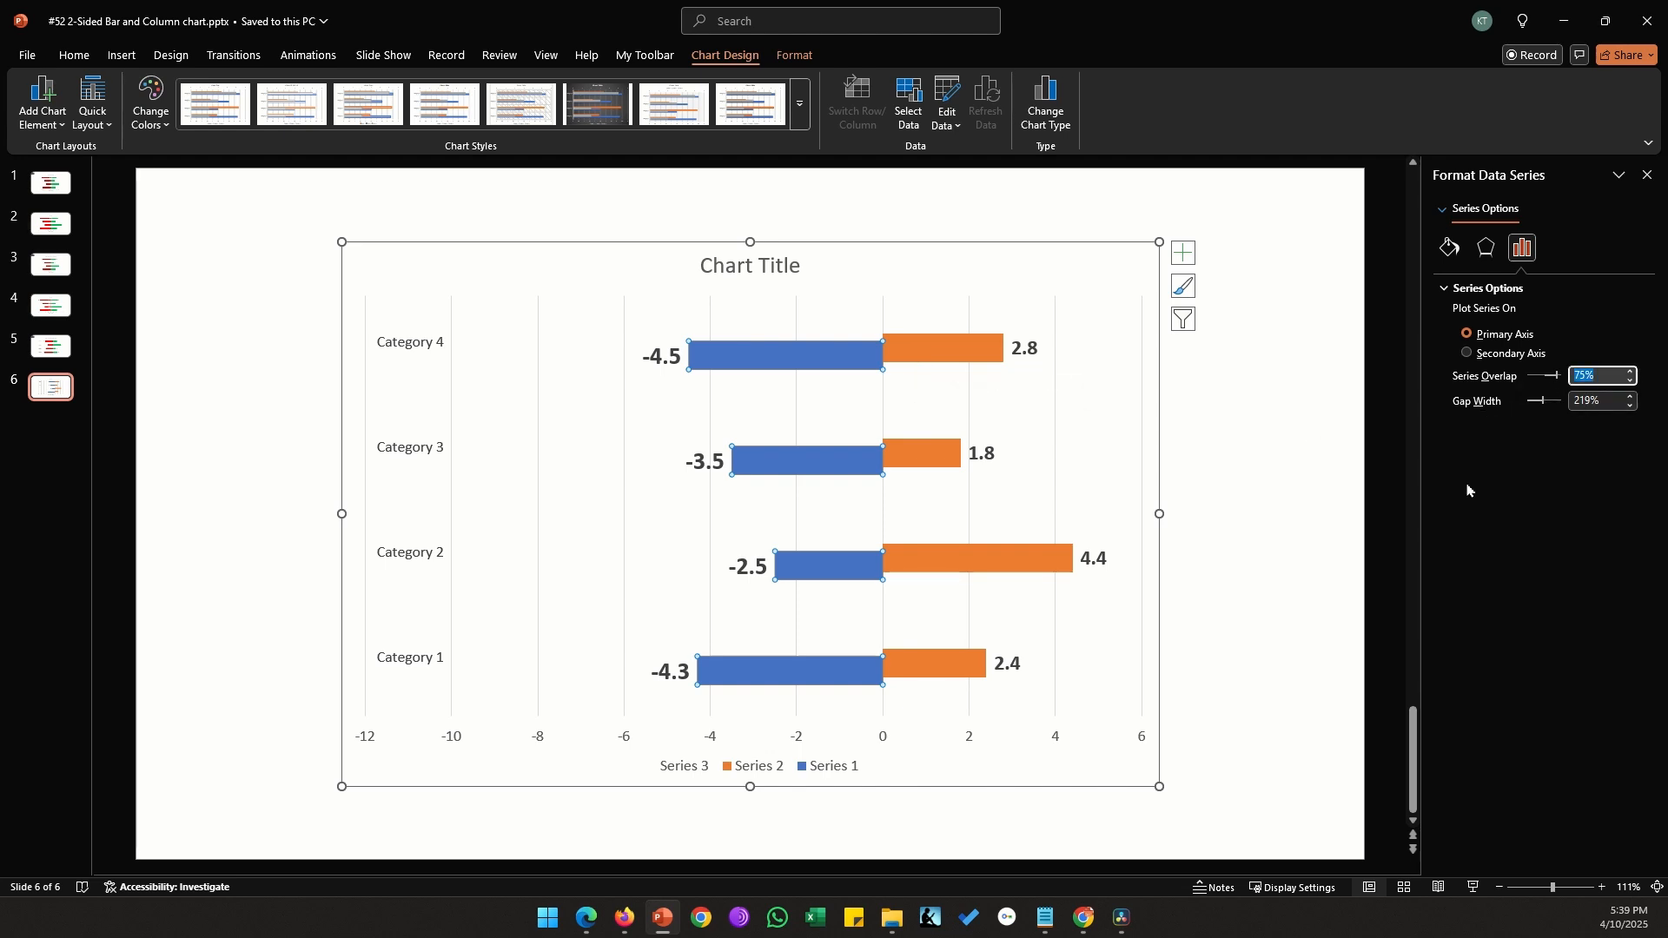
pyautogui.write('100')
pyautogui.press('Return')
# Make the category name labels bold and set their font size to 16
pyautogui.click(408, 347)
pyautogui.click(73, 55)
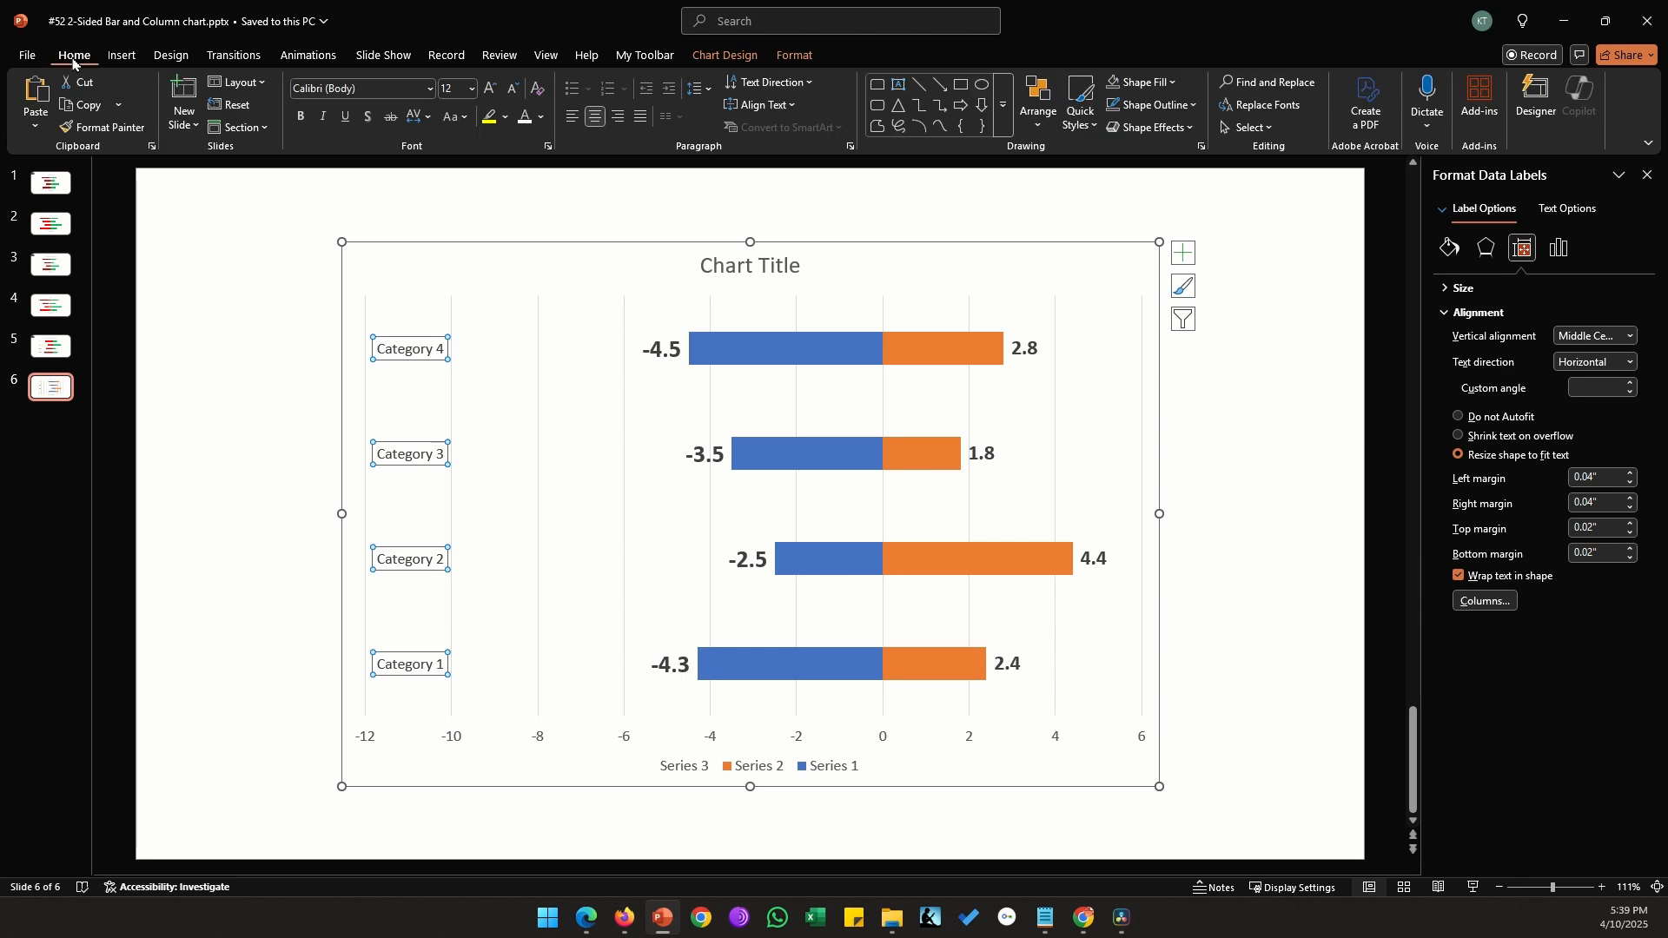
pyautogui.click(451, 87)
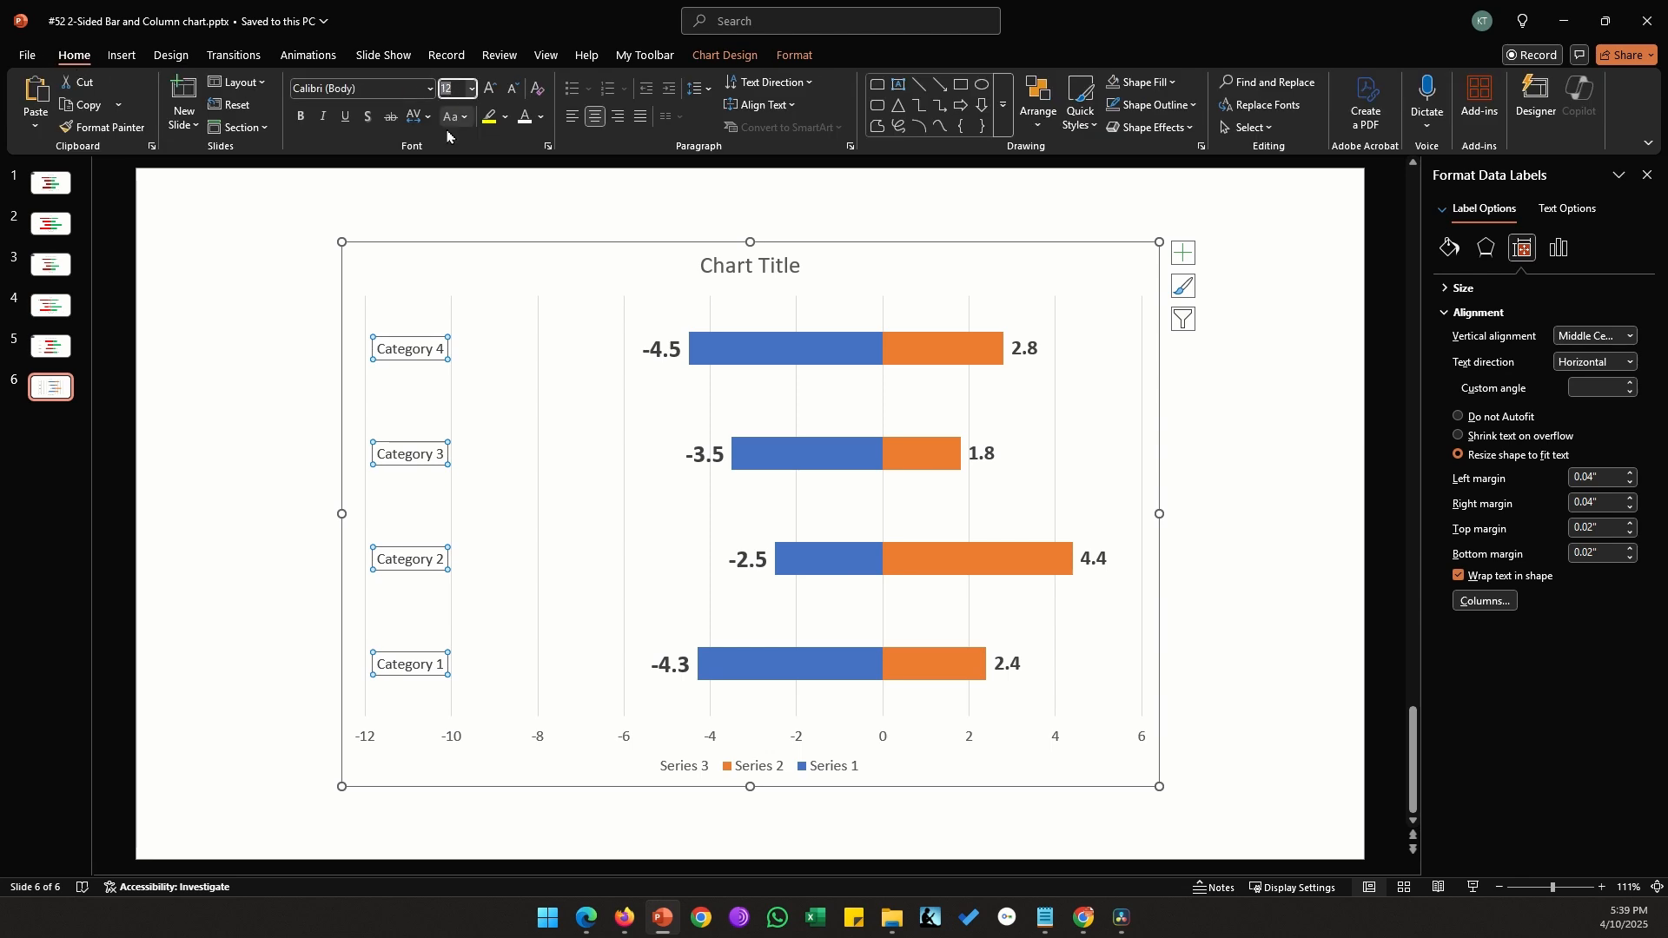
pyautogui.write('16')
# Delete the vertical gridlines from the chart
pyautogui.click(535, 304)
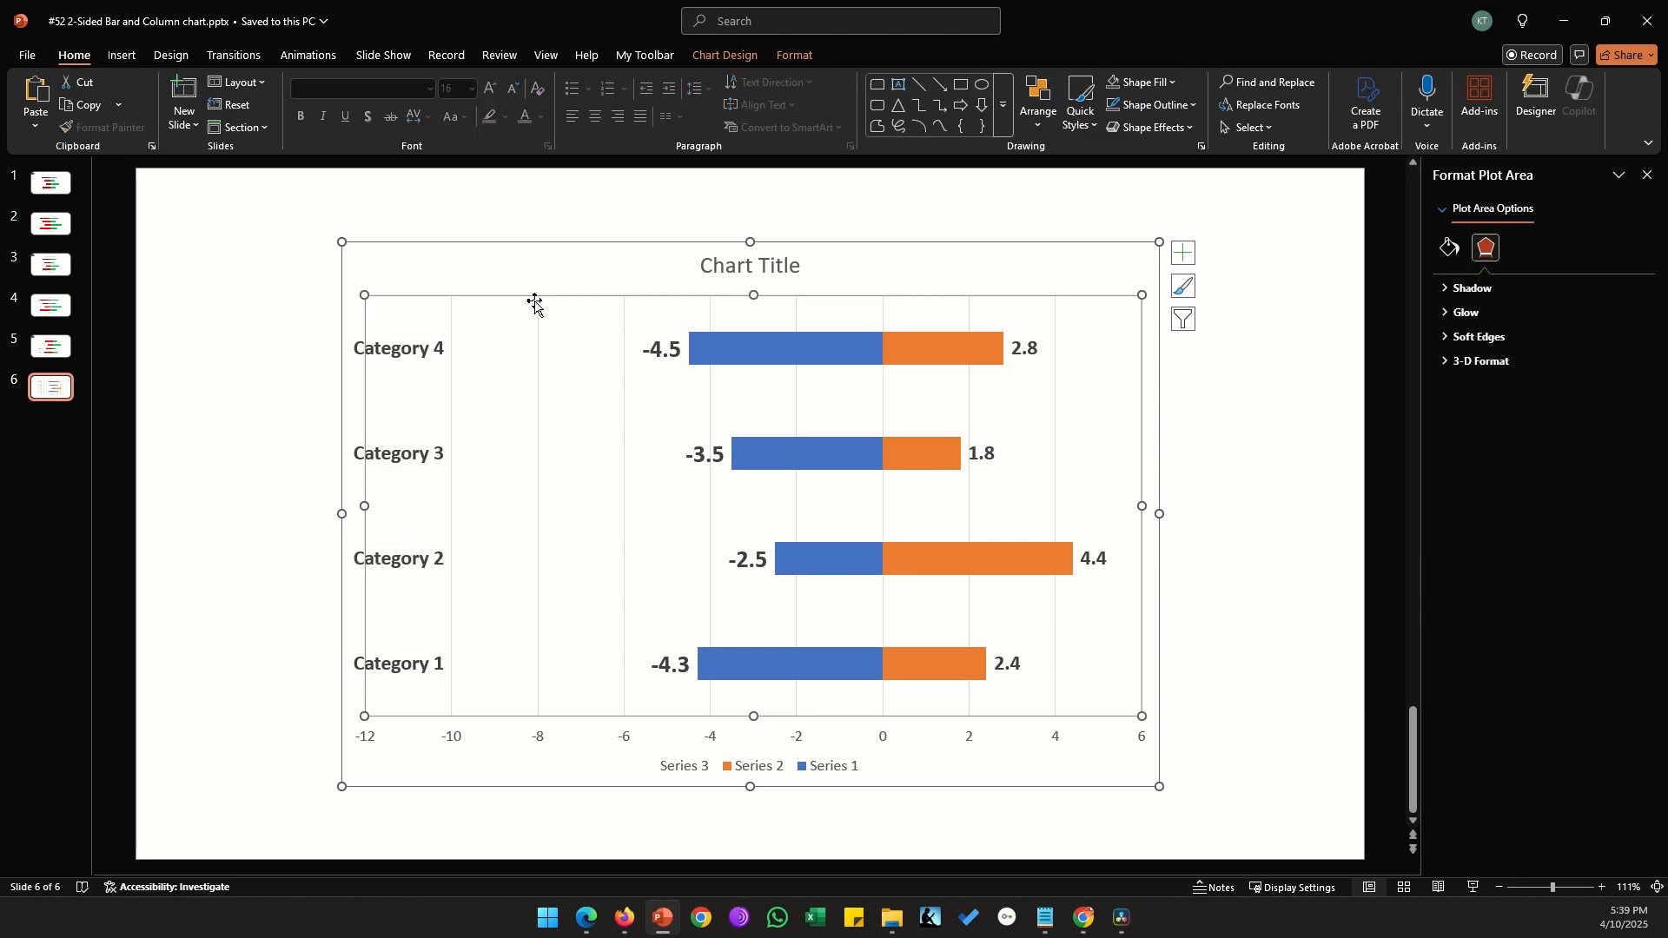
pyautogui.click(1056, 314)
pyautogui.press('Delete')
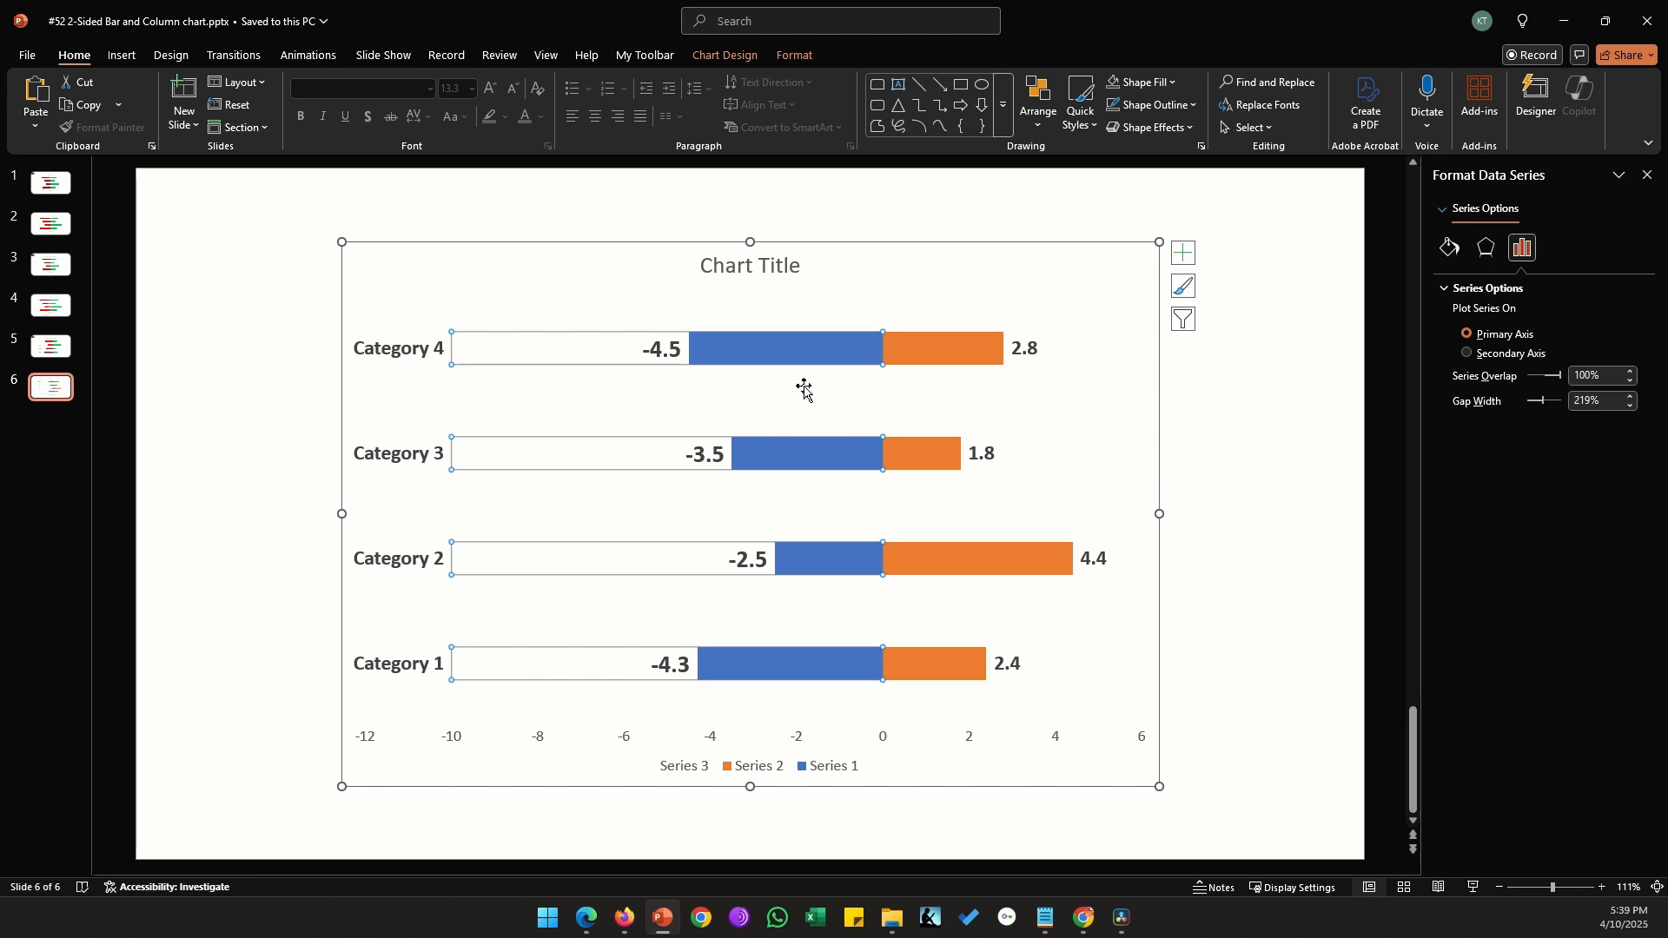
# Fill the orange Series 2 bars with the standard green color
pyautogui.click(953, 358)
pyautogui.click(1147, 81)
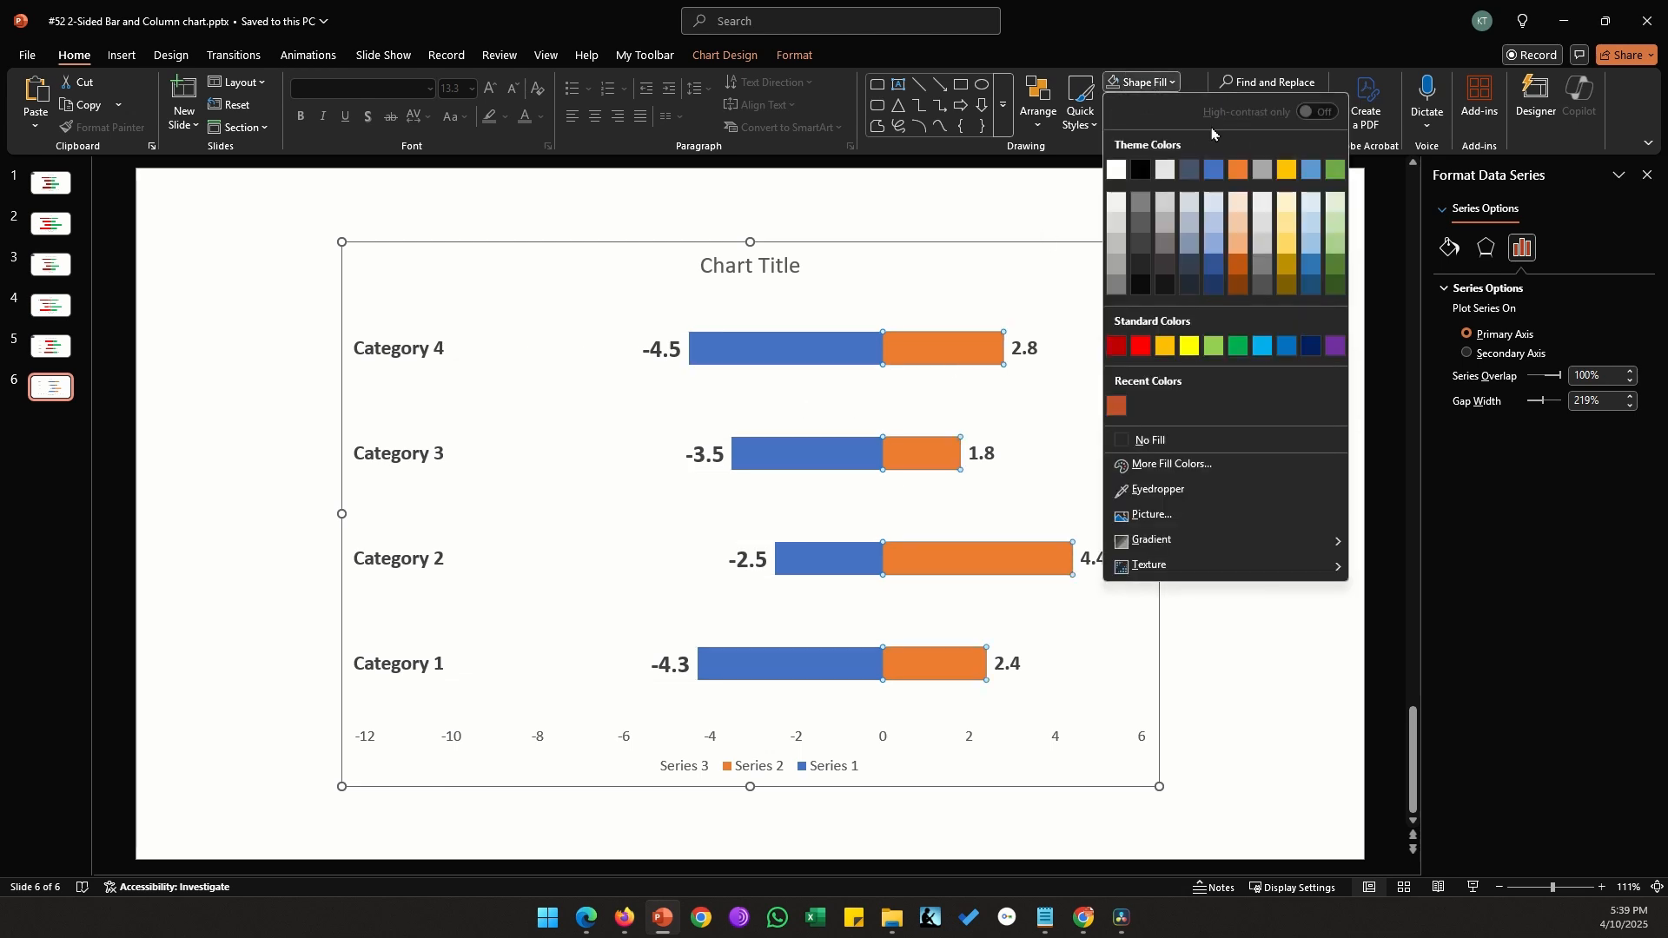
pyautogui.click(1239, 345)
# Lower the series overlap to 90% and fill the blue Series 1 bars with standard red
pyautogui.tripleClick(1590, 376)
pyautogui.write('90')
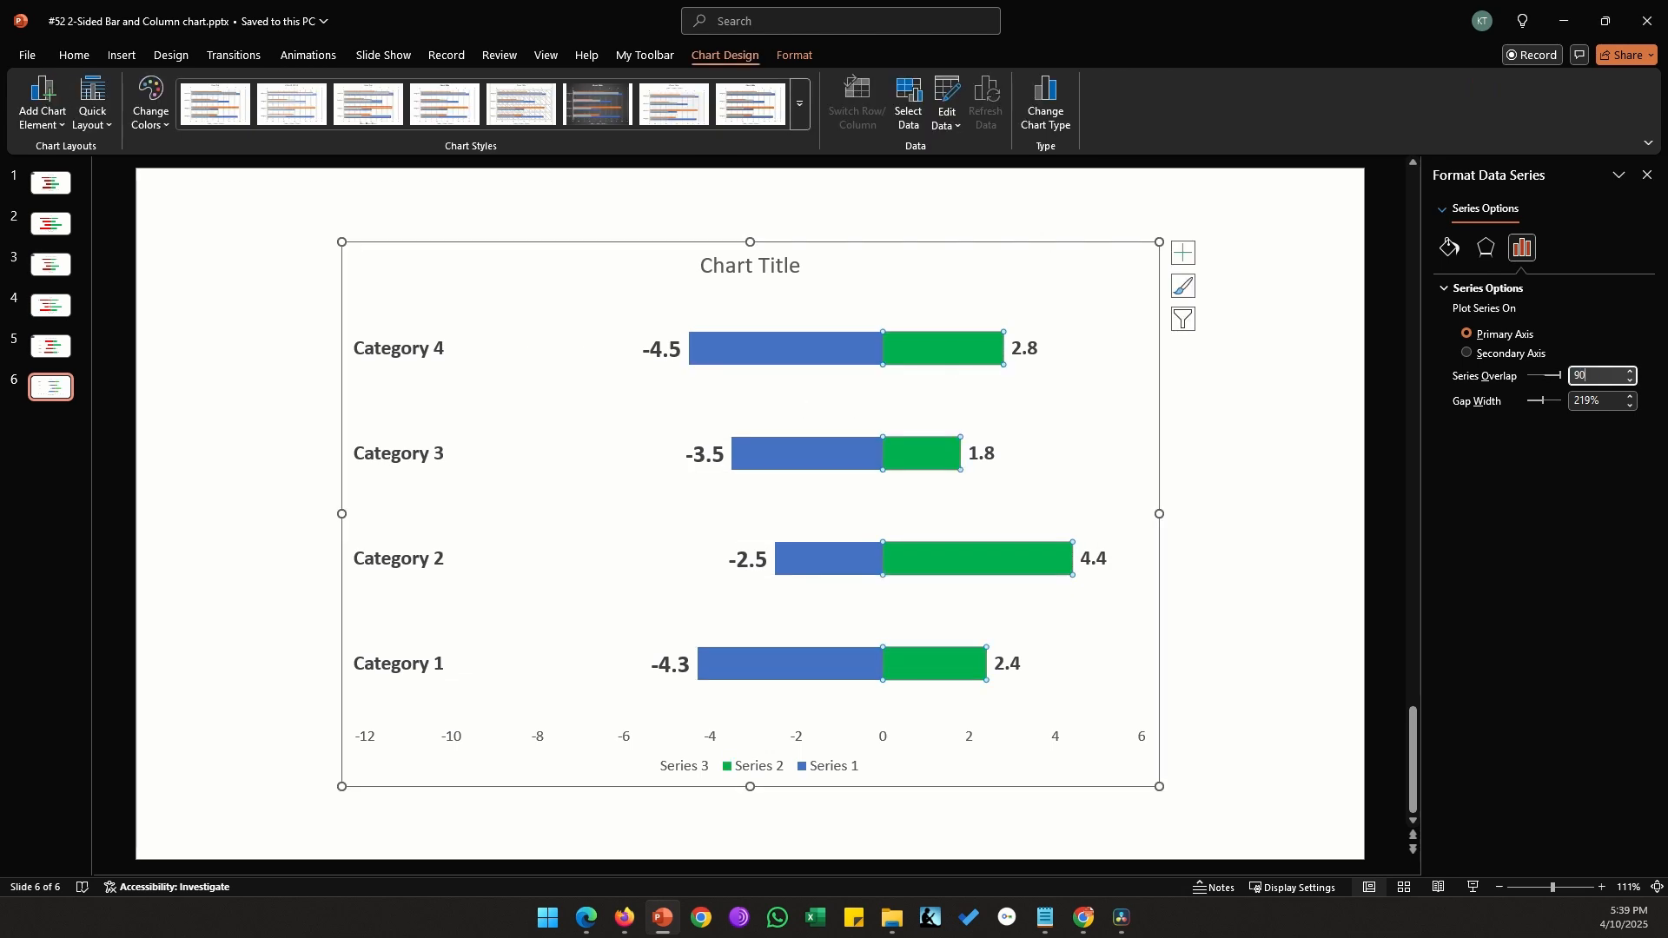
pyautogui.press('Tab')
pyautogui.click(808, 351)
pyautogui.click(74, 54)
pyautogui.click(1147, 82)
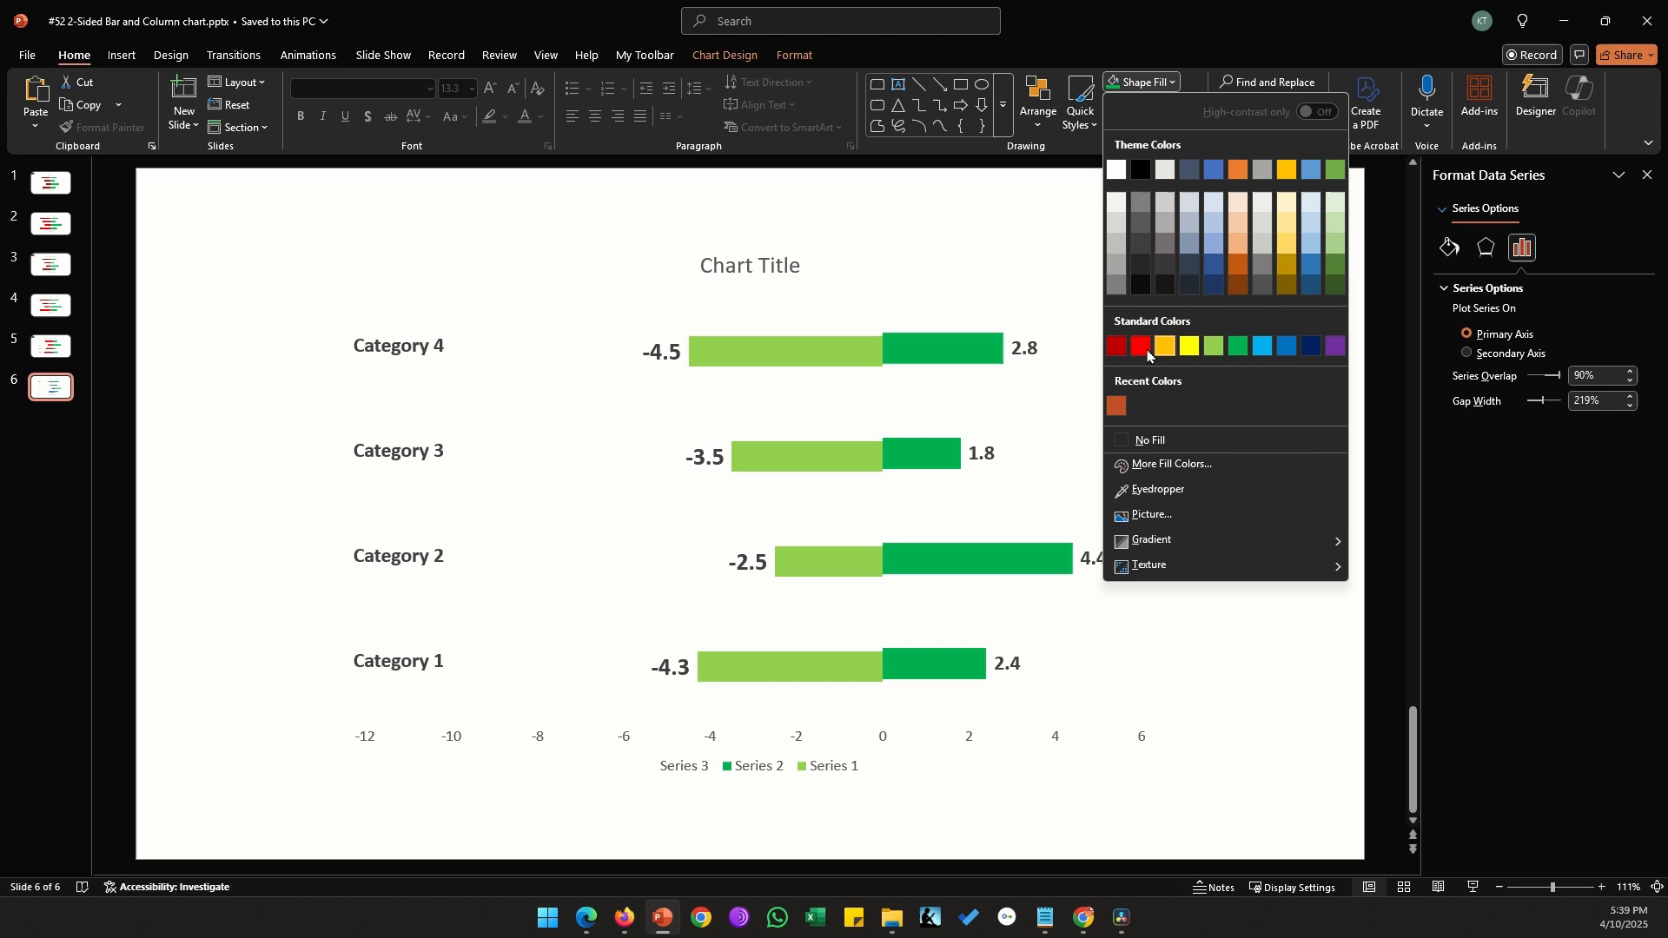
pyautogui.click(1142, 347)
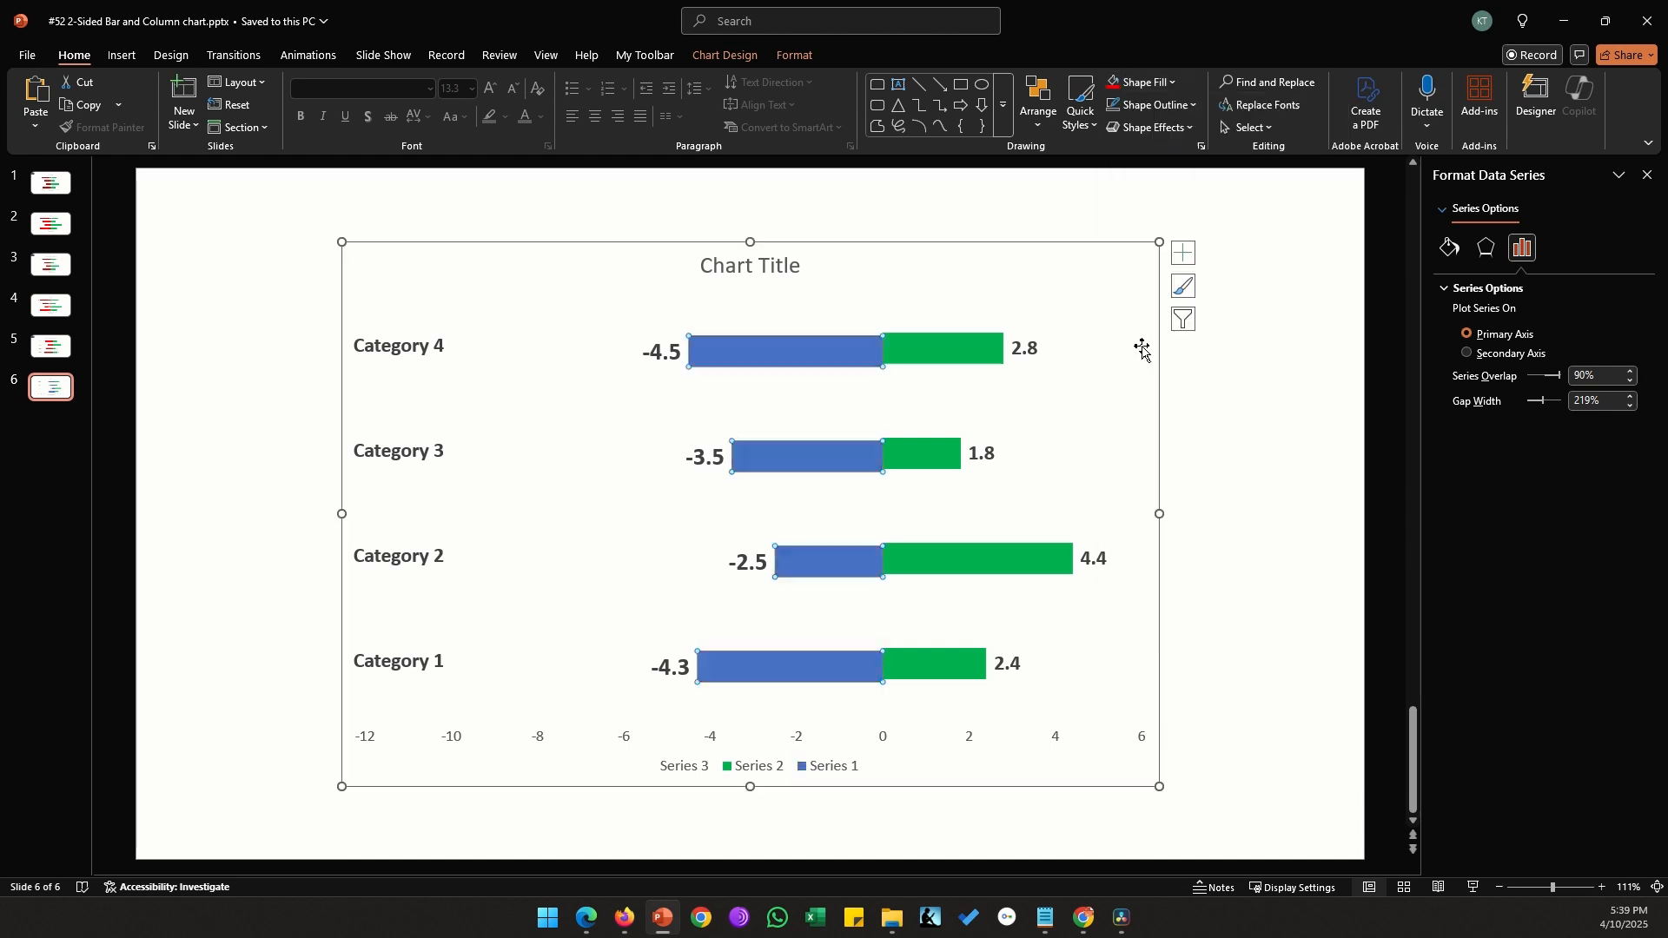
# Restore the series overlap of the red and green bars to 100% and deselect the chart
pyautogui.tripleClick(1590, 375)
pyautogui.write('100')
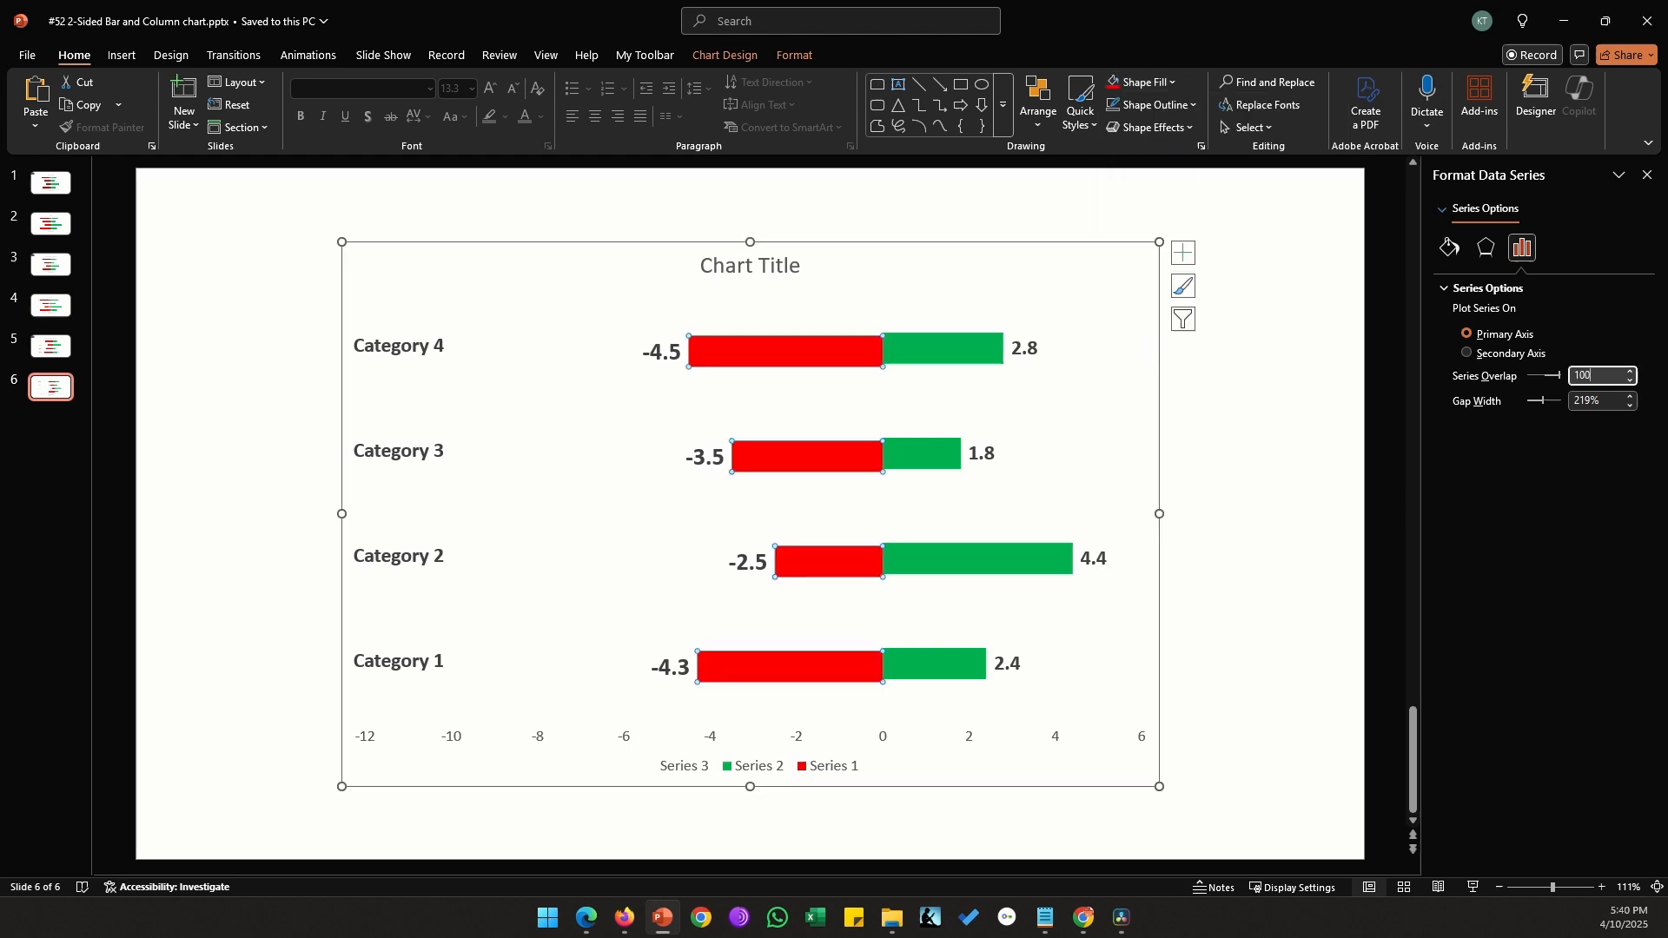
pyautogui.press('Tab')
pyautogui.click(1264, 465)
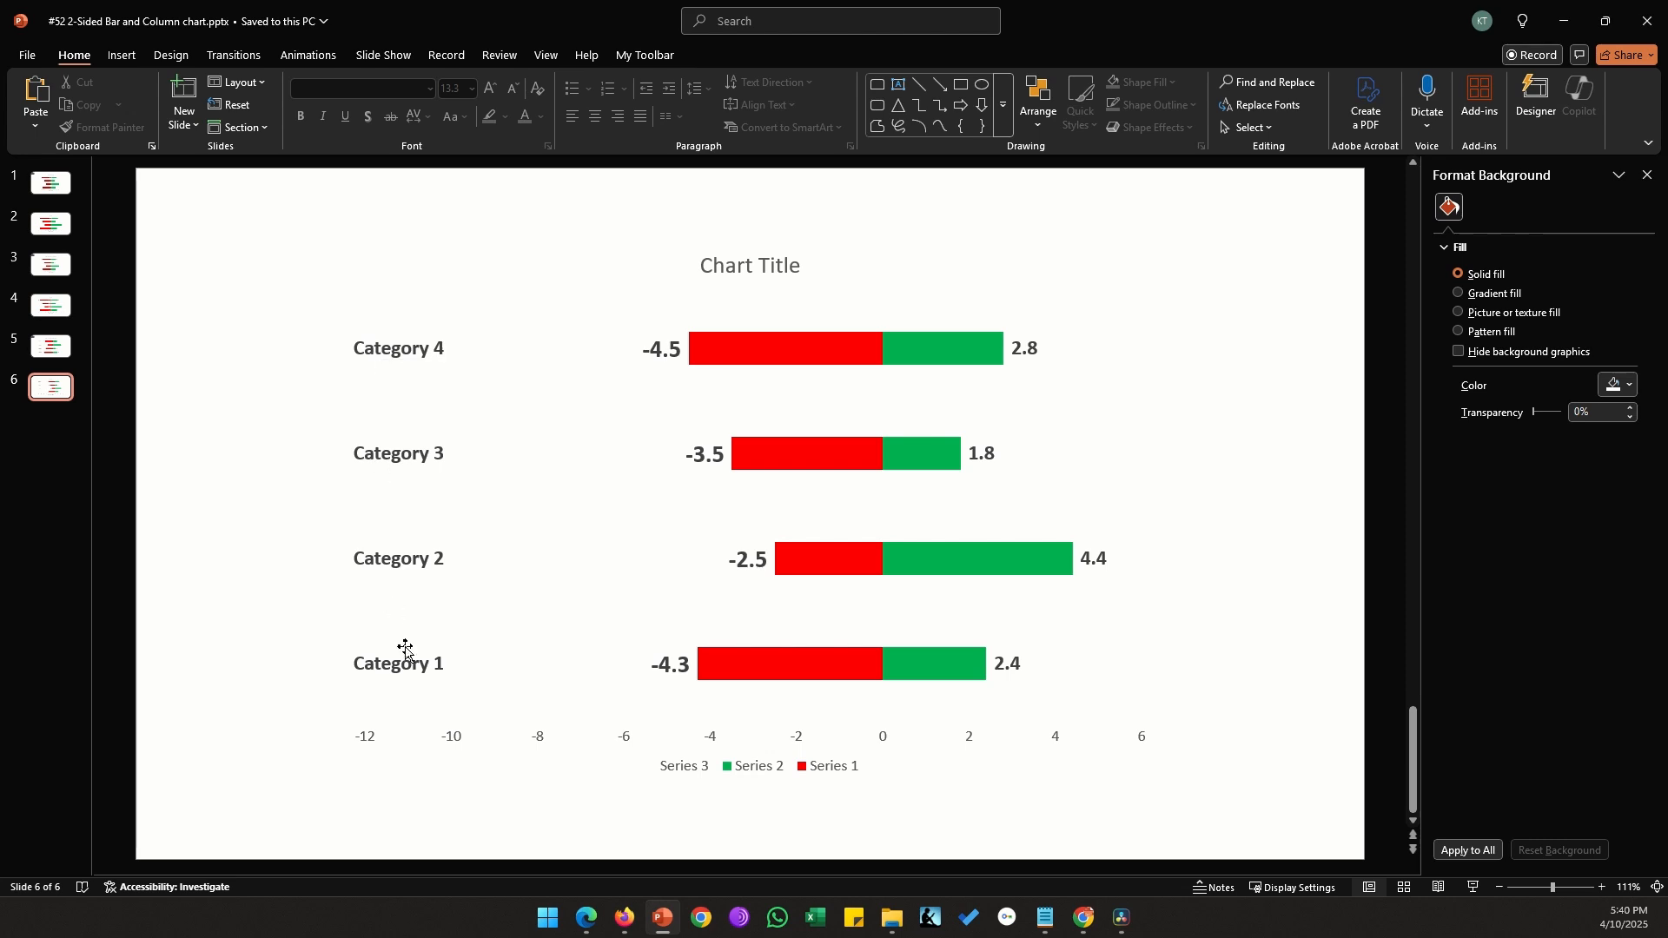
# Show the chart's primary vertical axis again
pyautogui.click(412, 682)
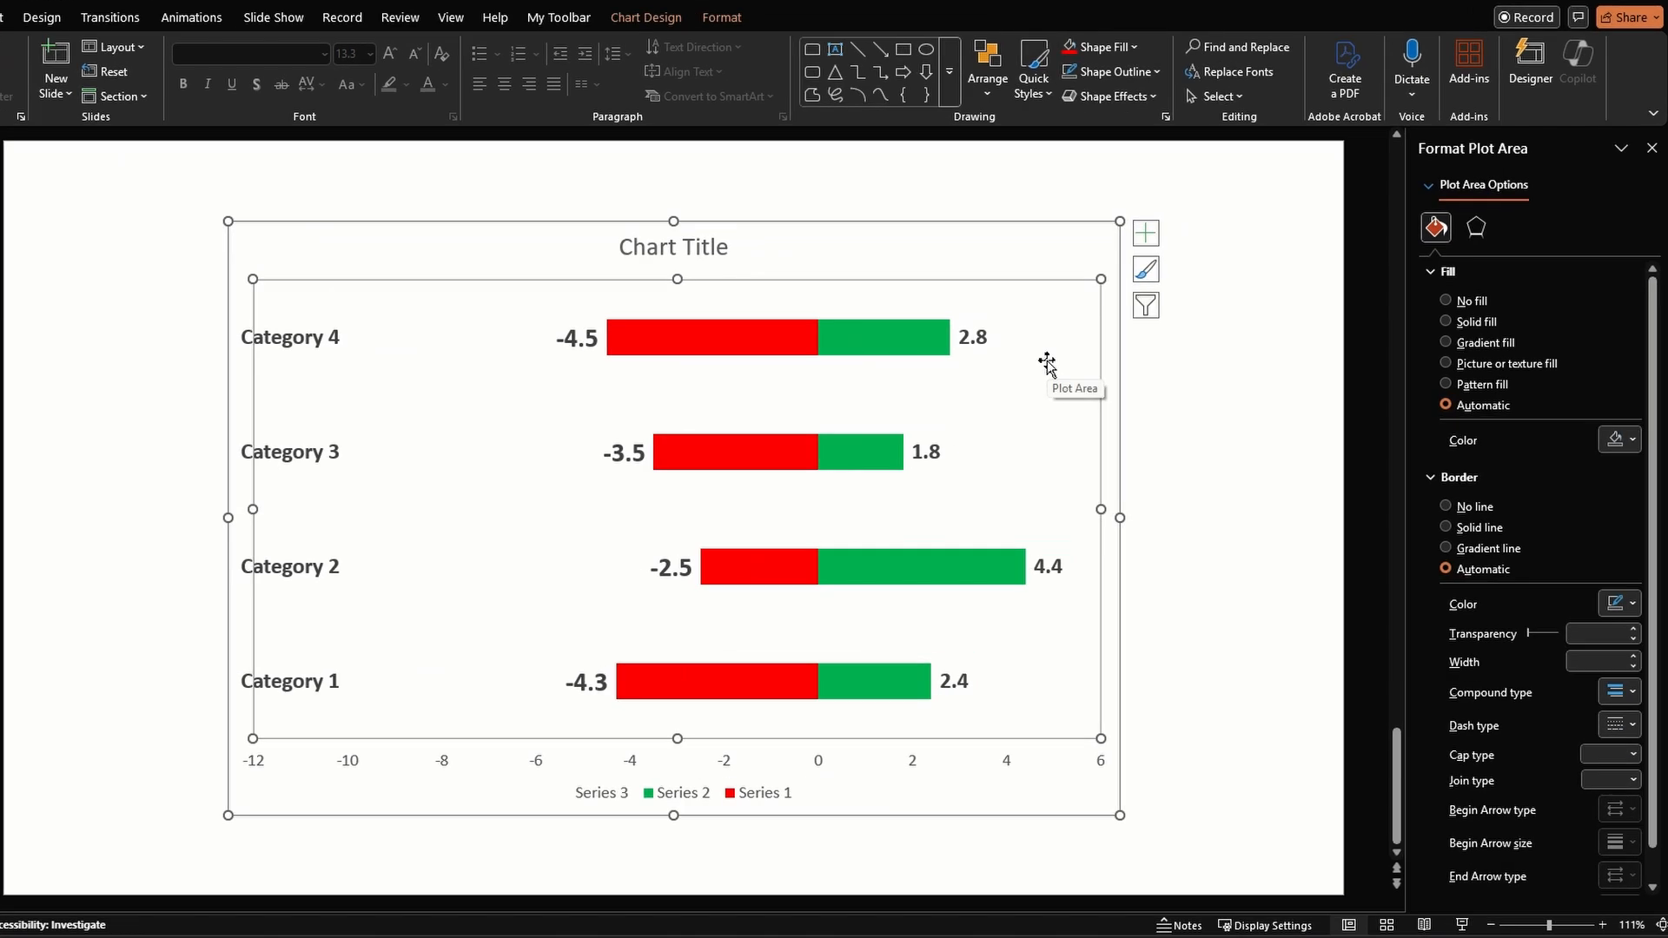
pyautogui.click(1082, 202)
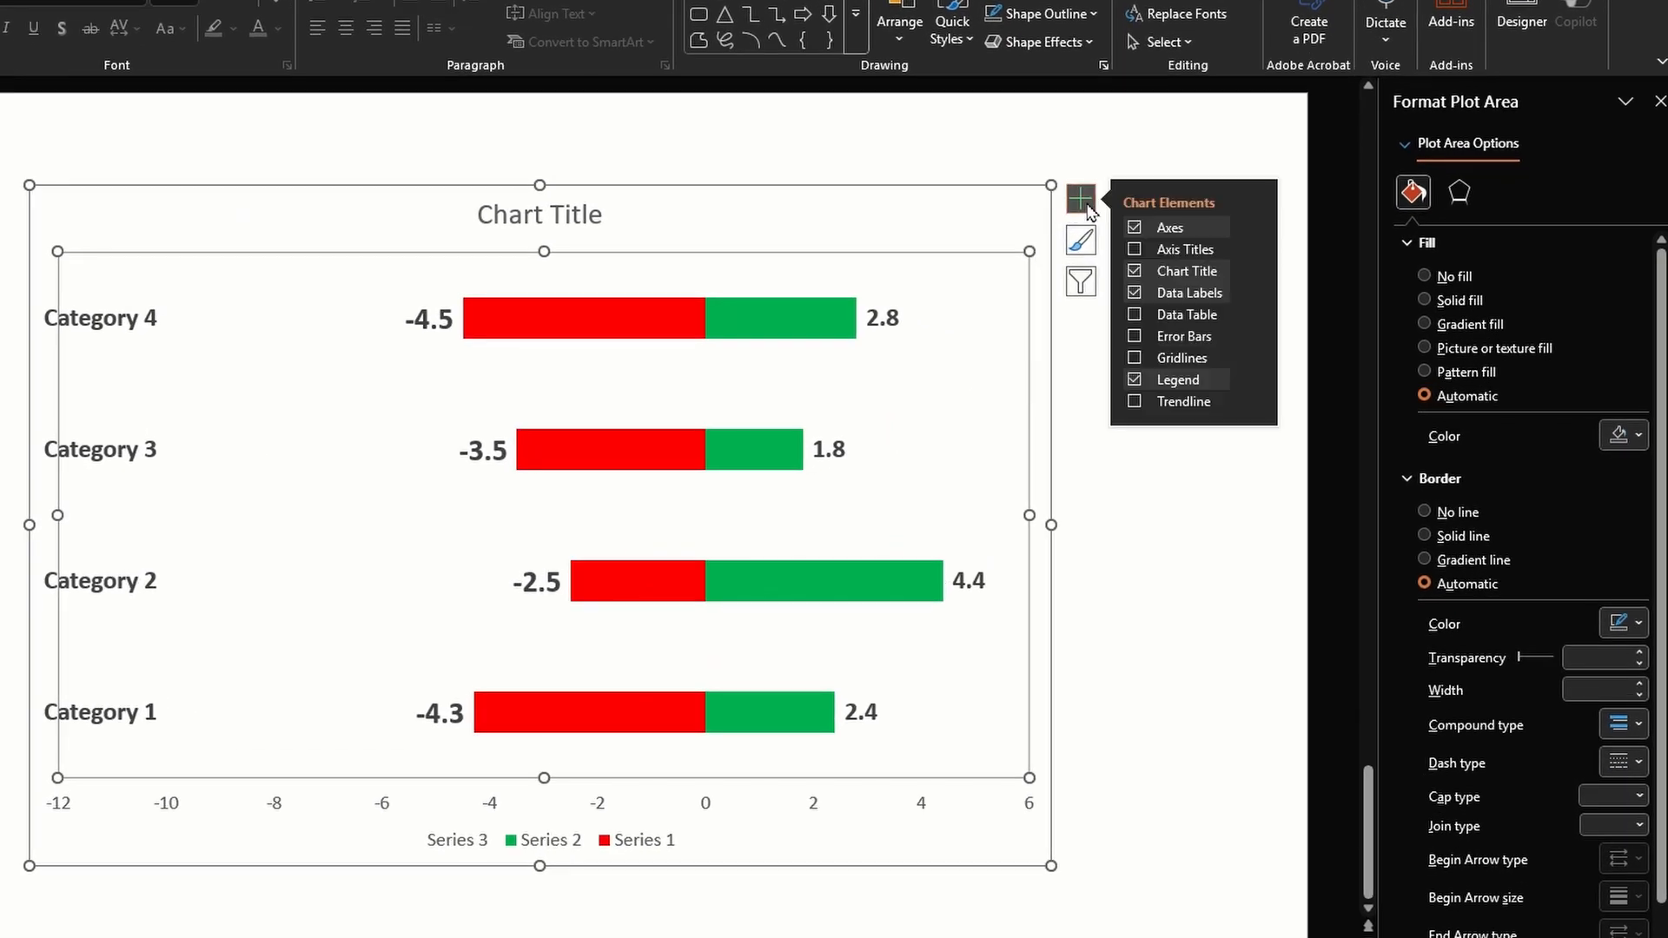
pyautogui.click(1256, 232)
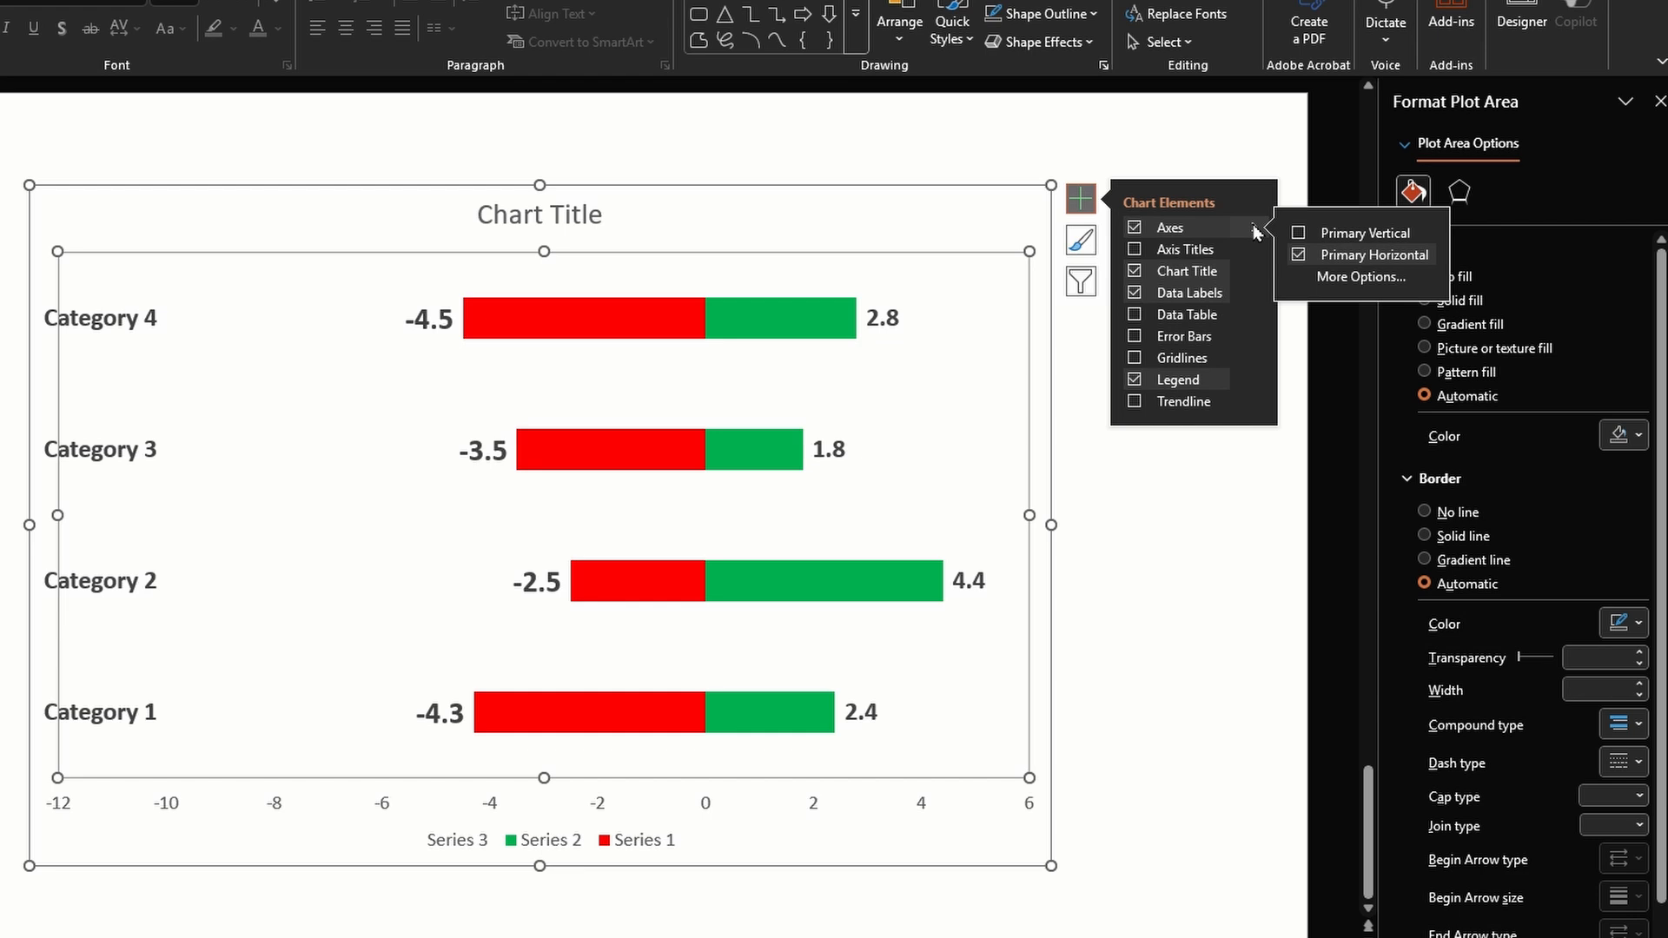
pyautogui.click(1298, 234)
pyautogui.click(1298, 235)
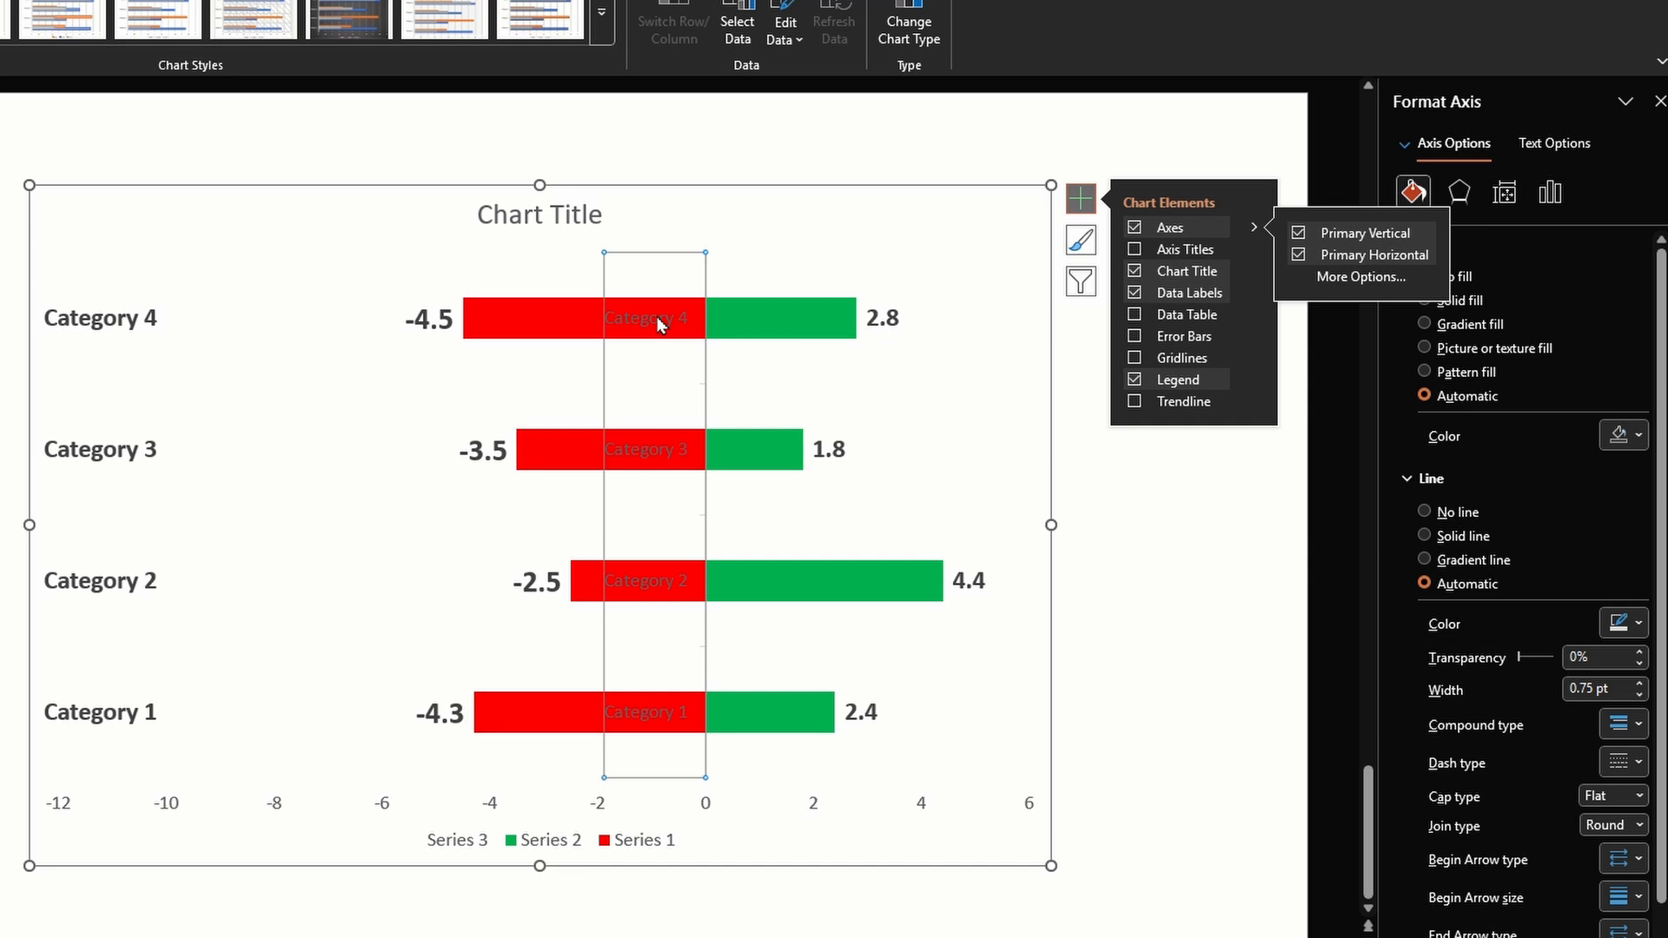
# Set the vertical category axis to list its categories in reverse order
pyautogui.click(1550, 192)
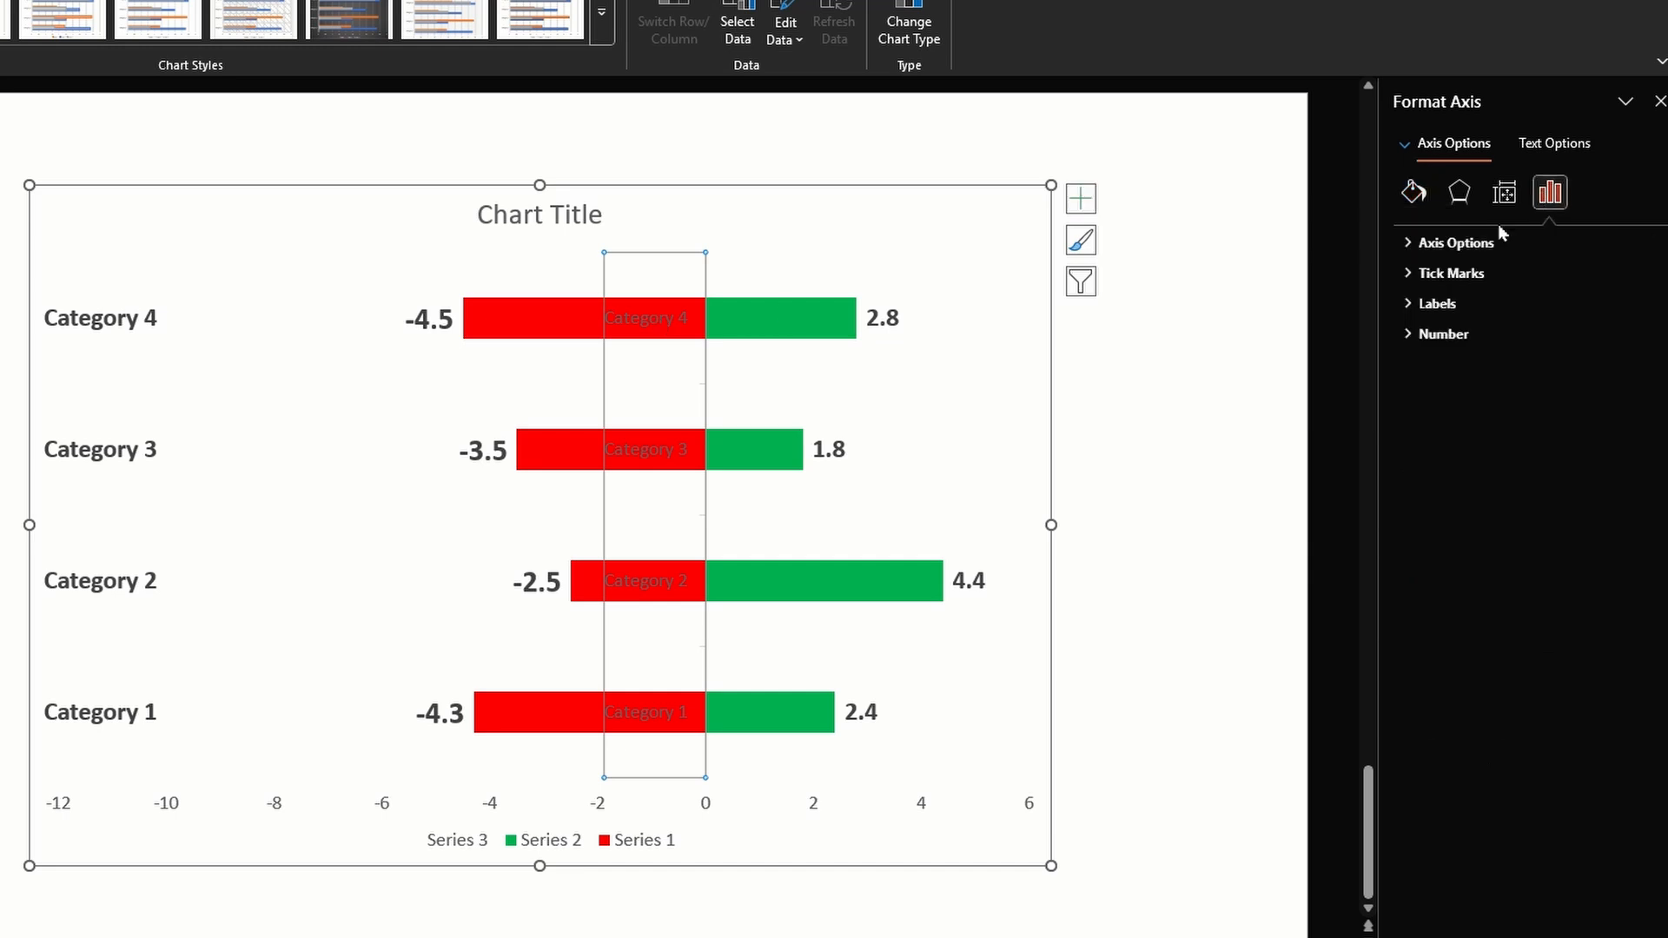
pyautogui.click(1453, 243)
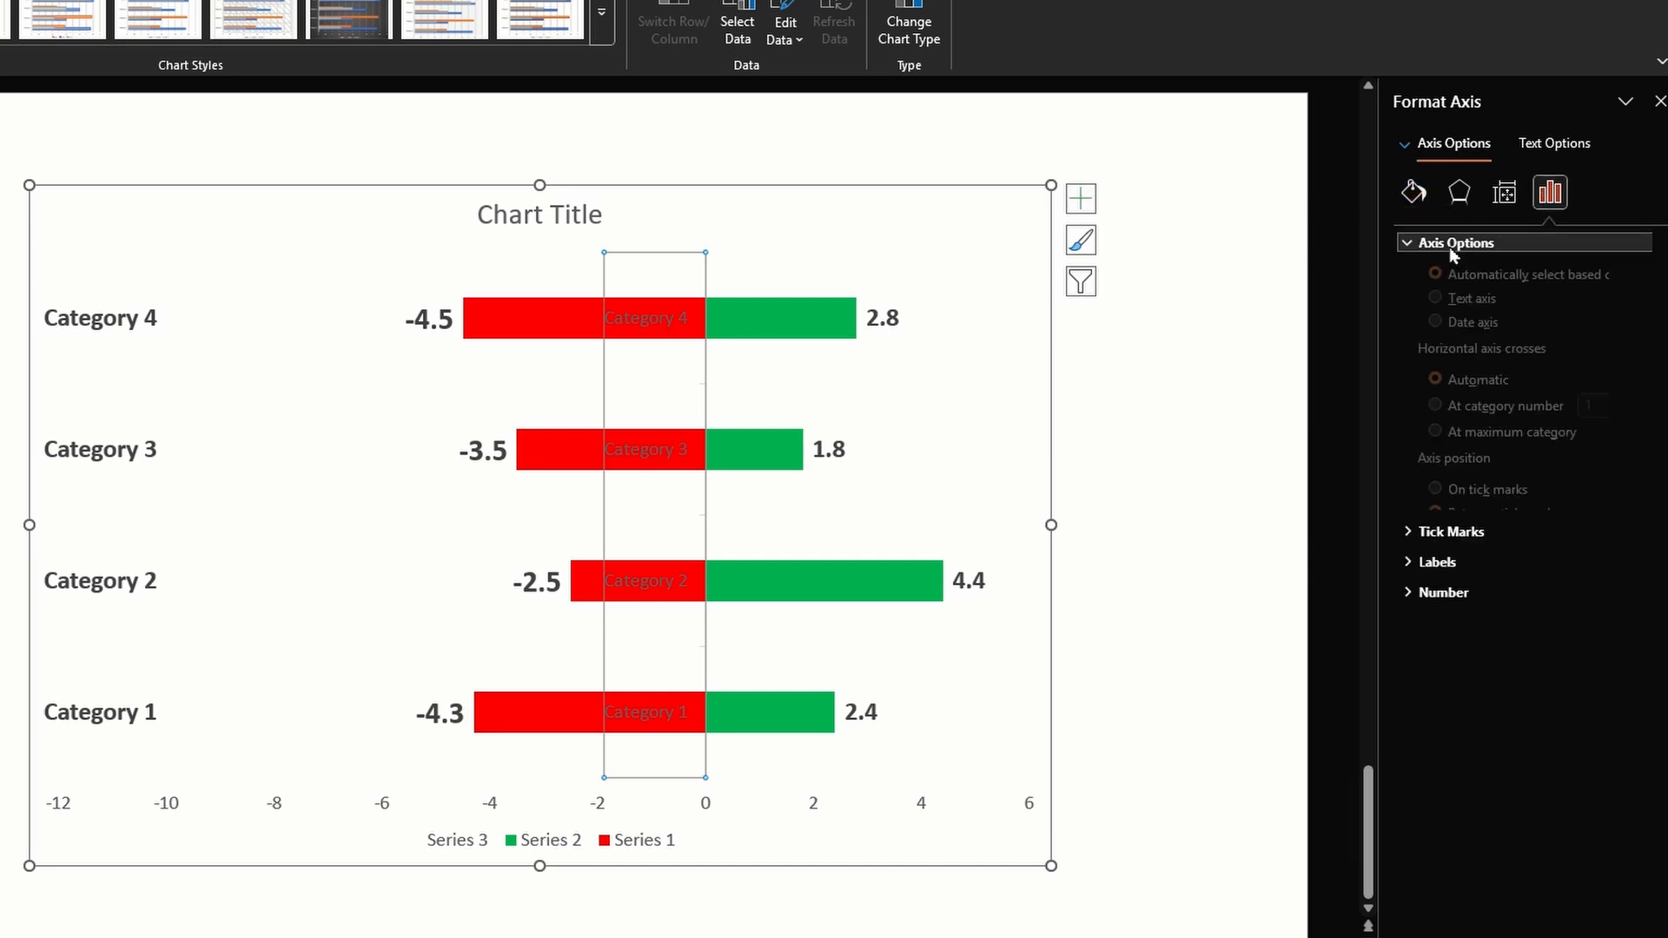
pyautogui.click(1491, 577)
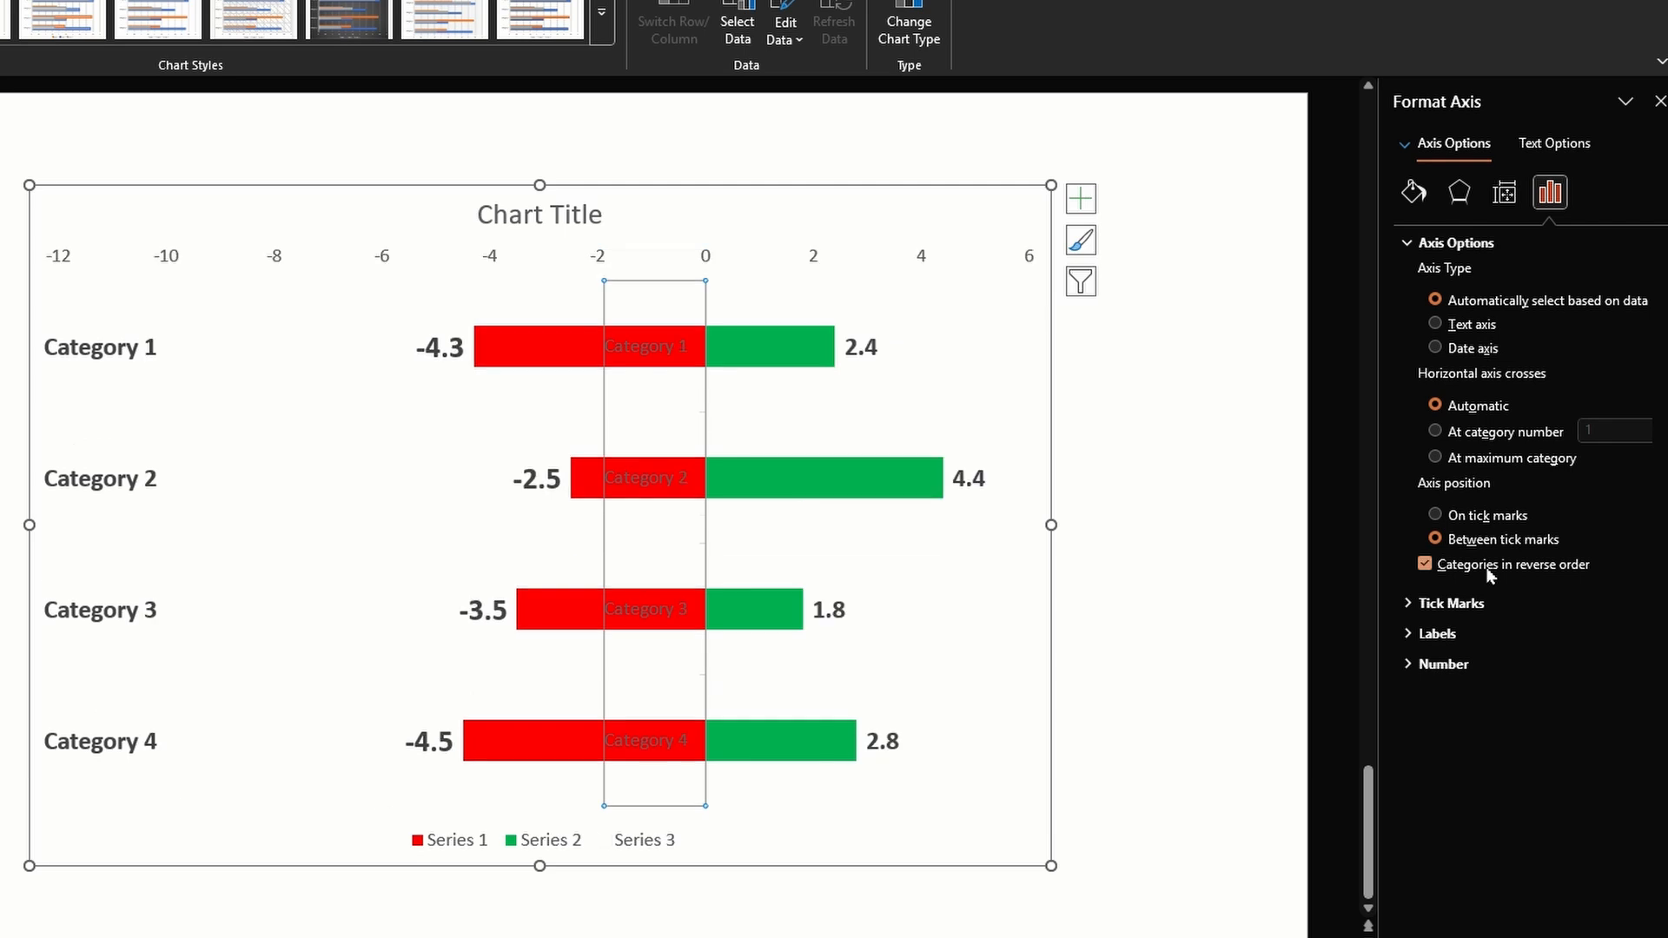
# Hide both the primary vertical and the primary horizontal axis of the chart
pyautogui.click(1080, 199)
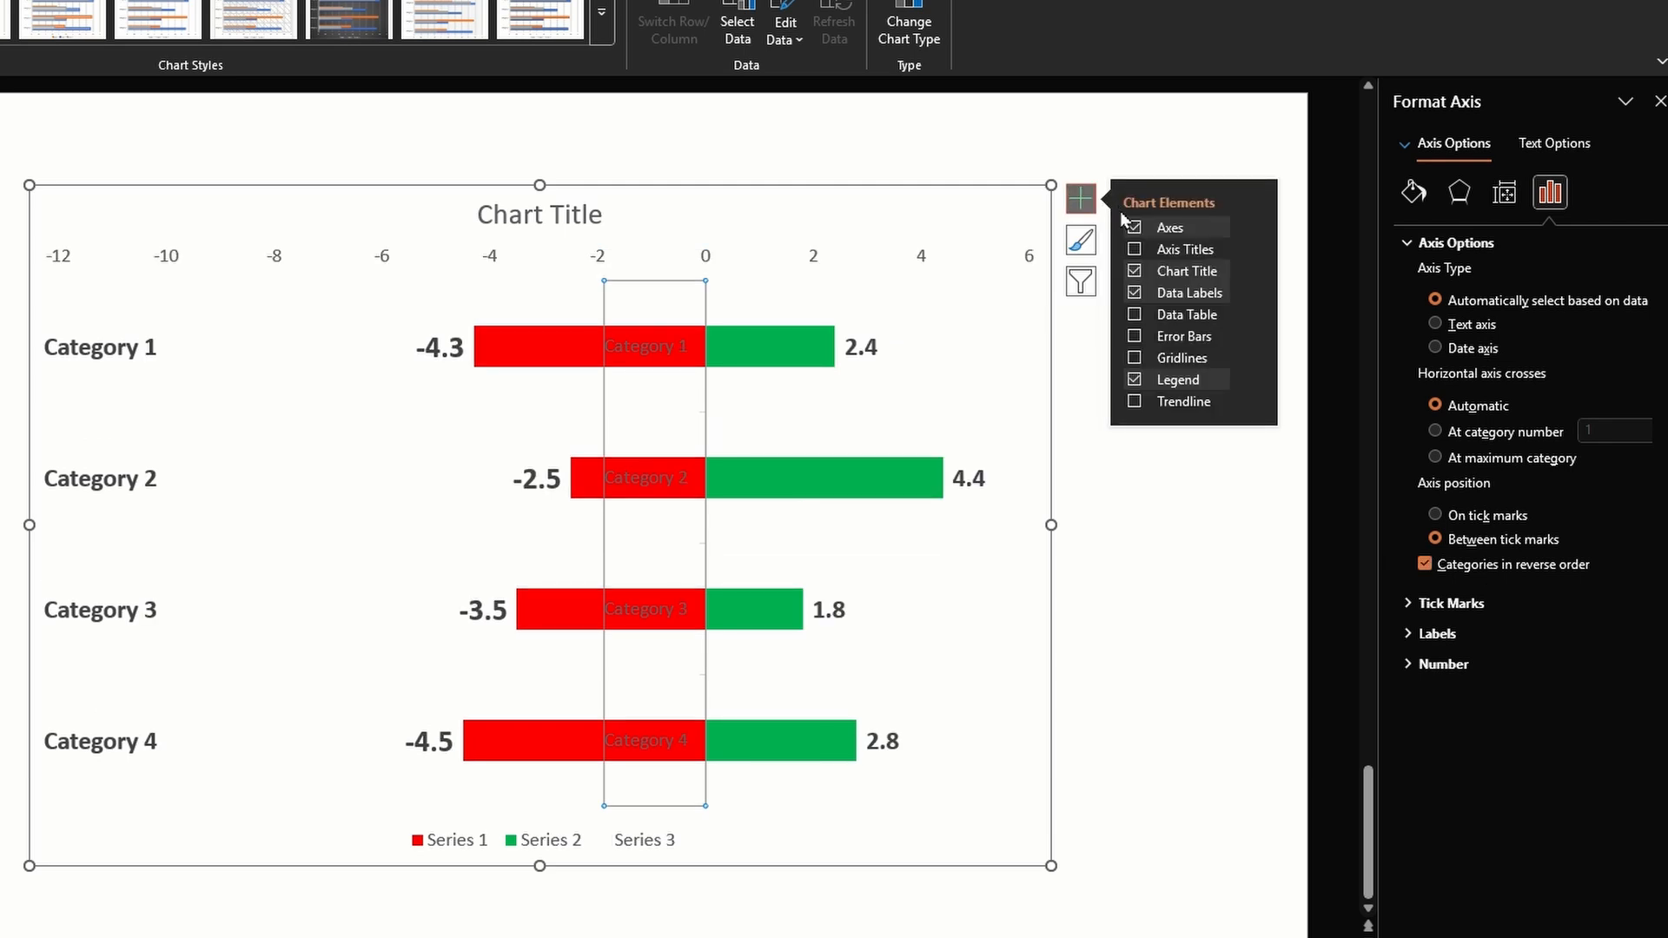
pyautogui.click(1254, 229)
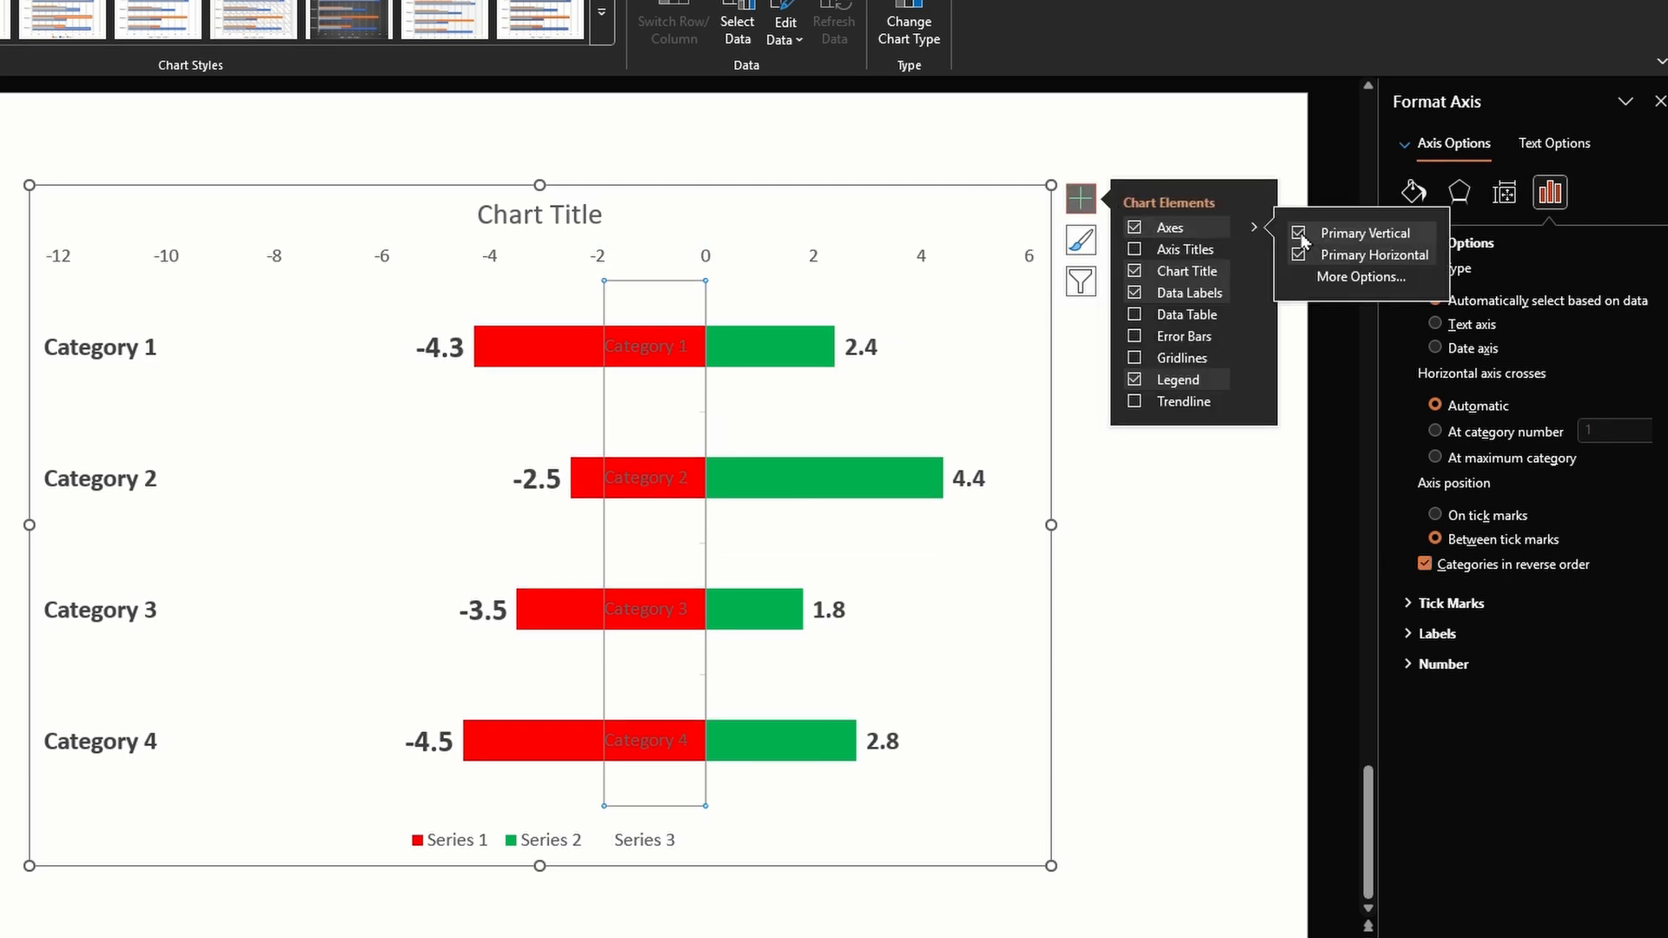
pyautogui.click(1300, 233)
pyautogui.click(1300, 256)
# Delete the legend from the chart
pyautogui.click(669, 845)
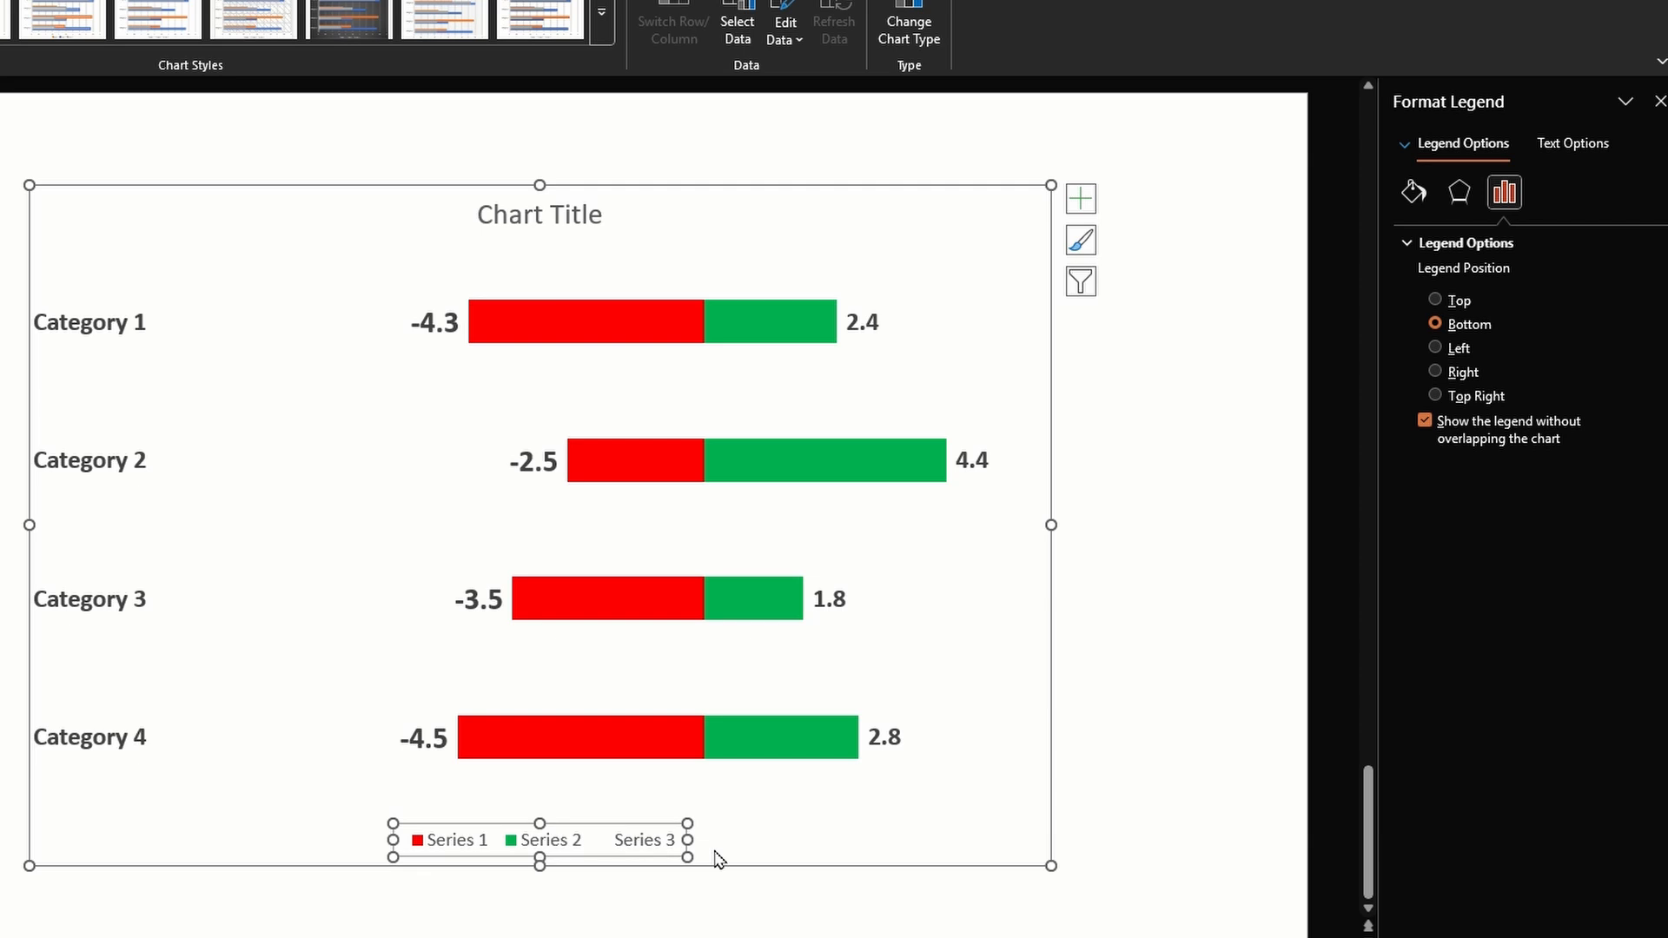
pyautogui.click(658, 839)
pyautogui.press('Delete')
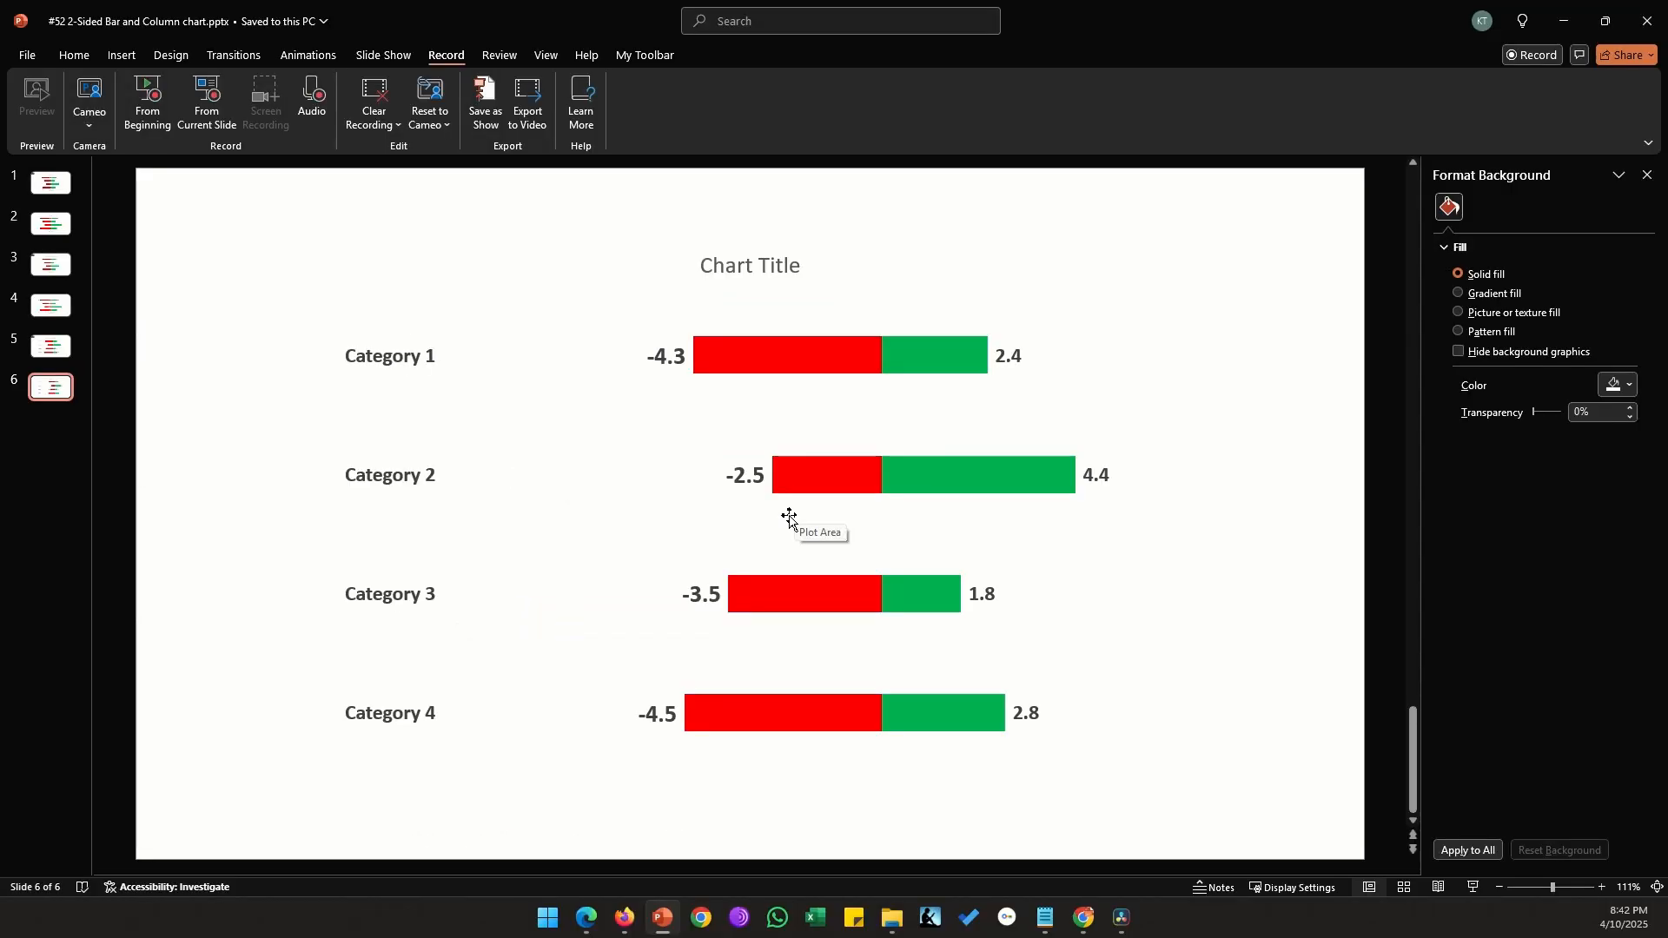
# Open the chart's data sheet for editing
pyautogui.rightClick(790, 519)
pyautogui.press('Escape')
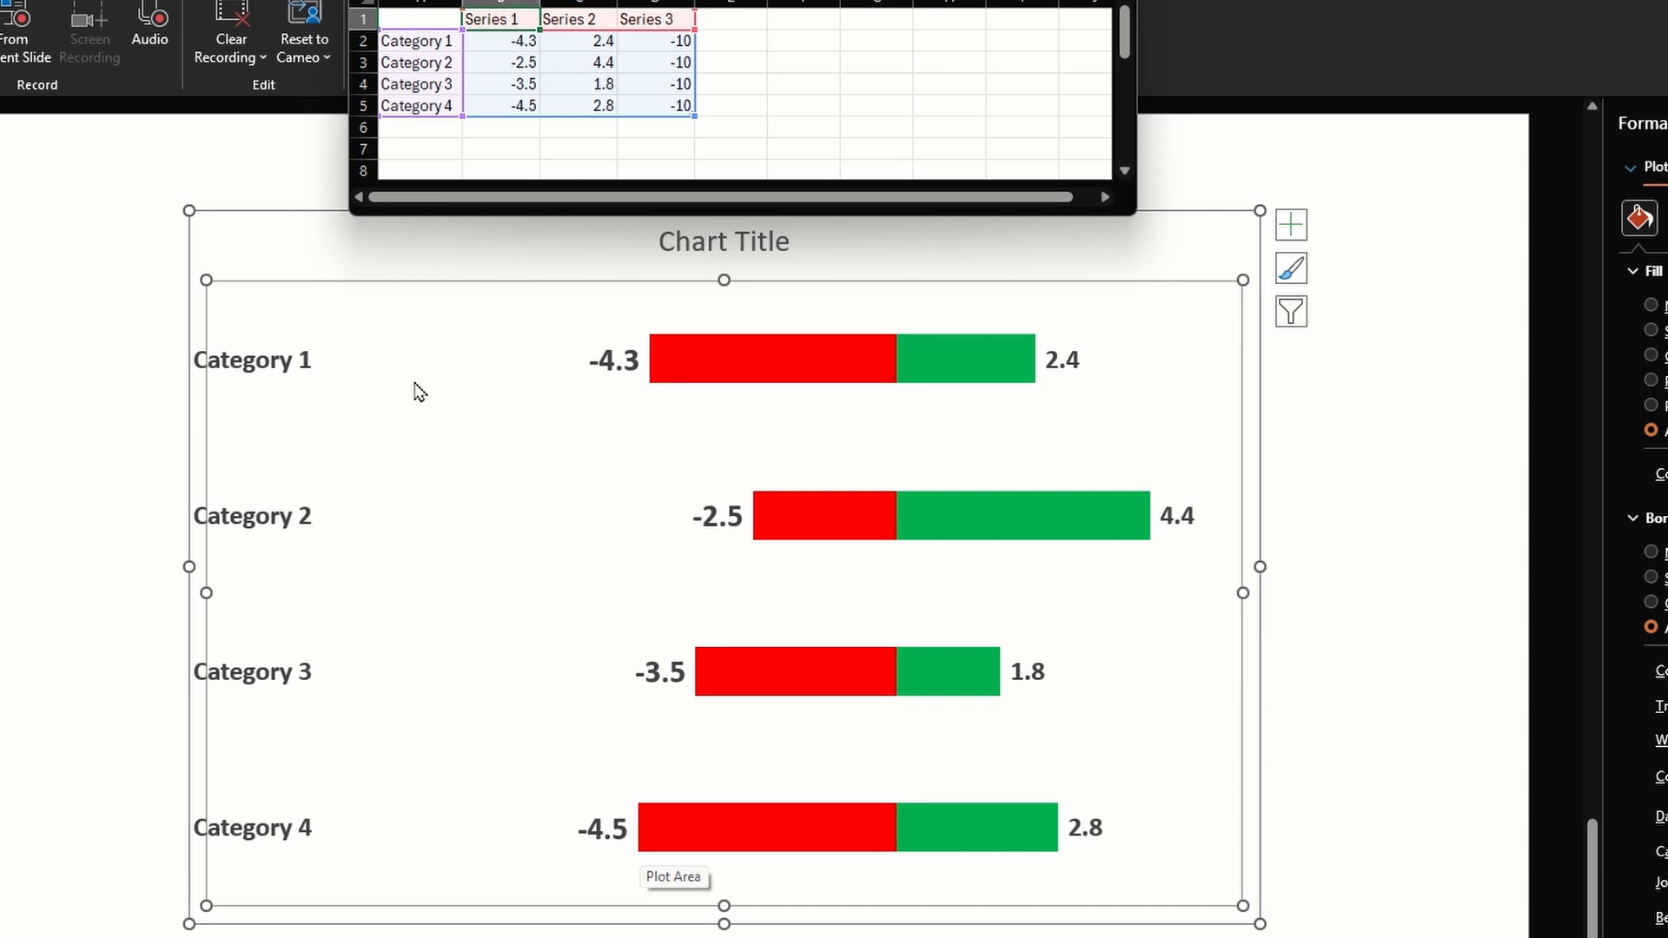
# Set the Series 3 values of all four categories to -6
pyautogui.click(663, 46)
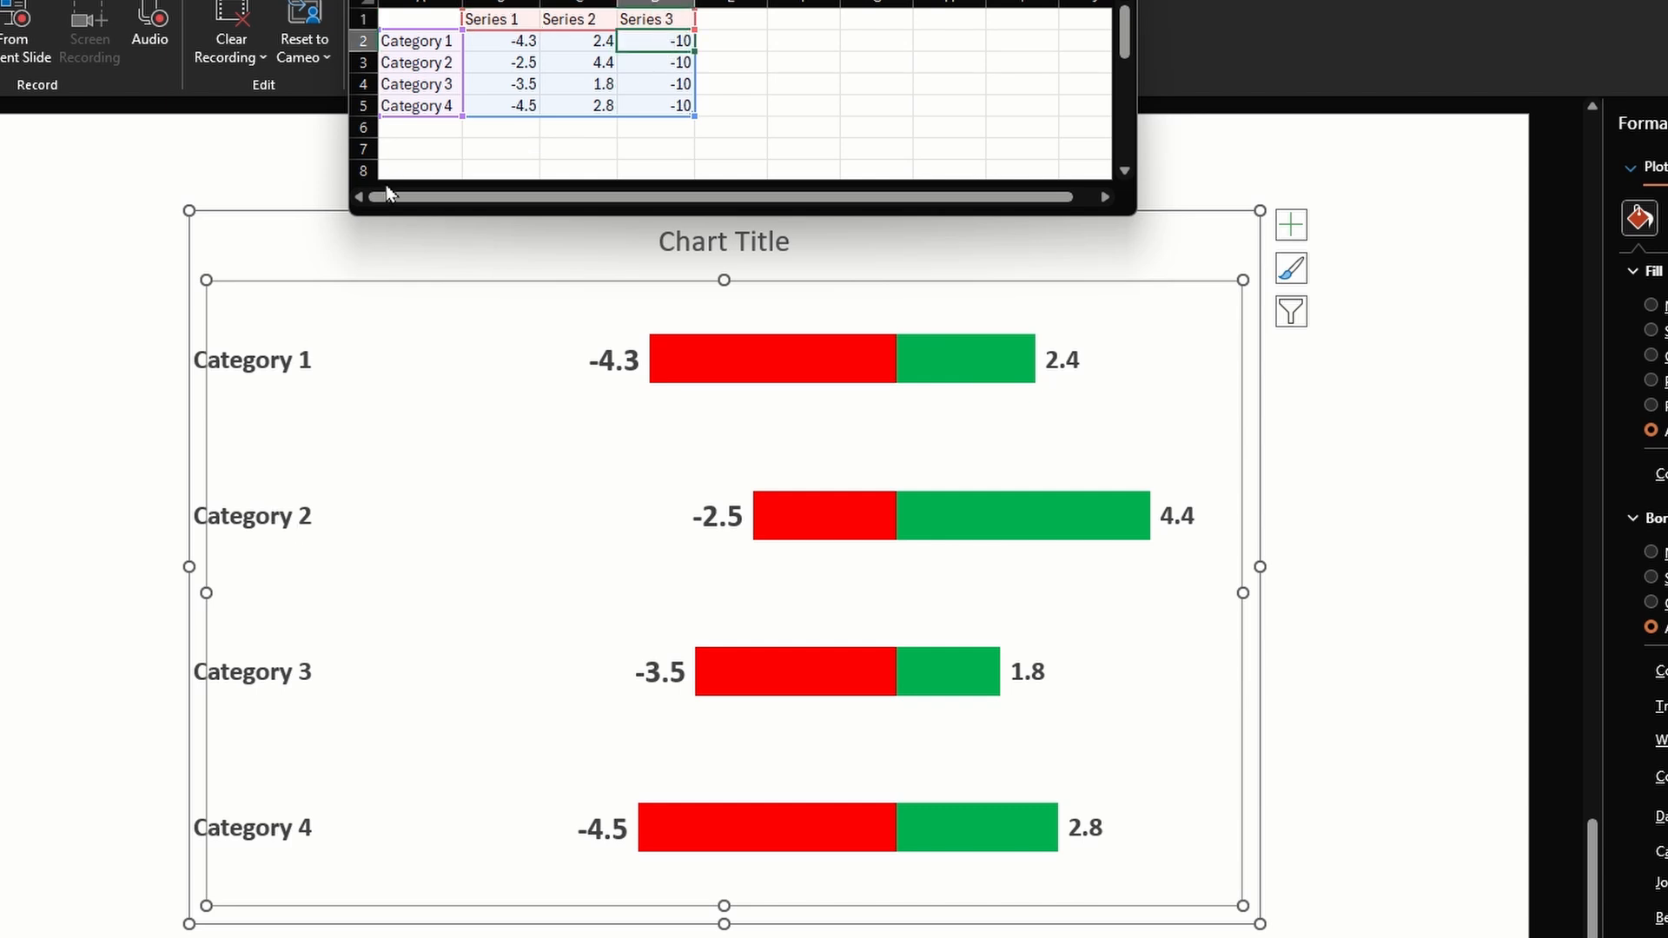
pyautogui.write('-6')
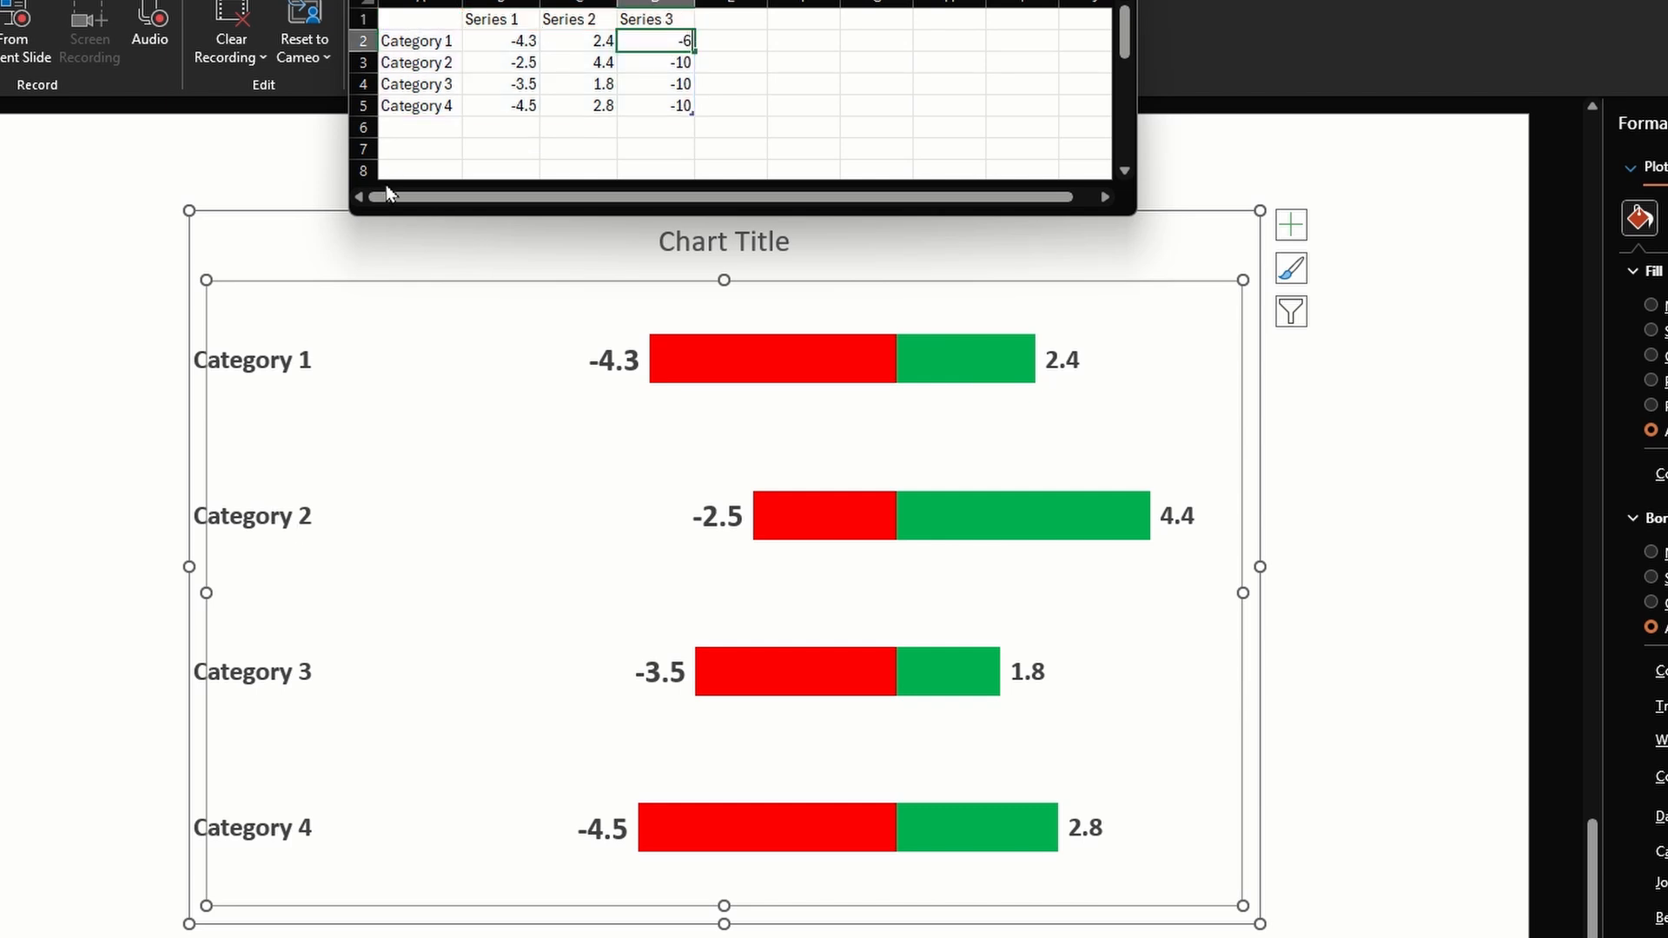
pyautogui.press('Down')
pyautogui.write('-6')
pyautogui.press('Down')
pyautogui.write('-6')
pyautogui.press('Down')
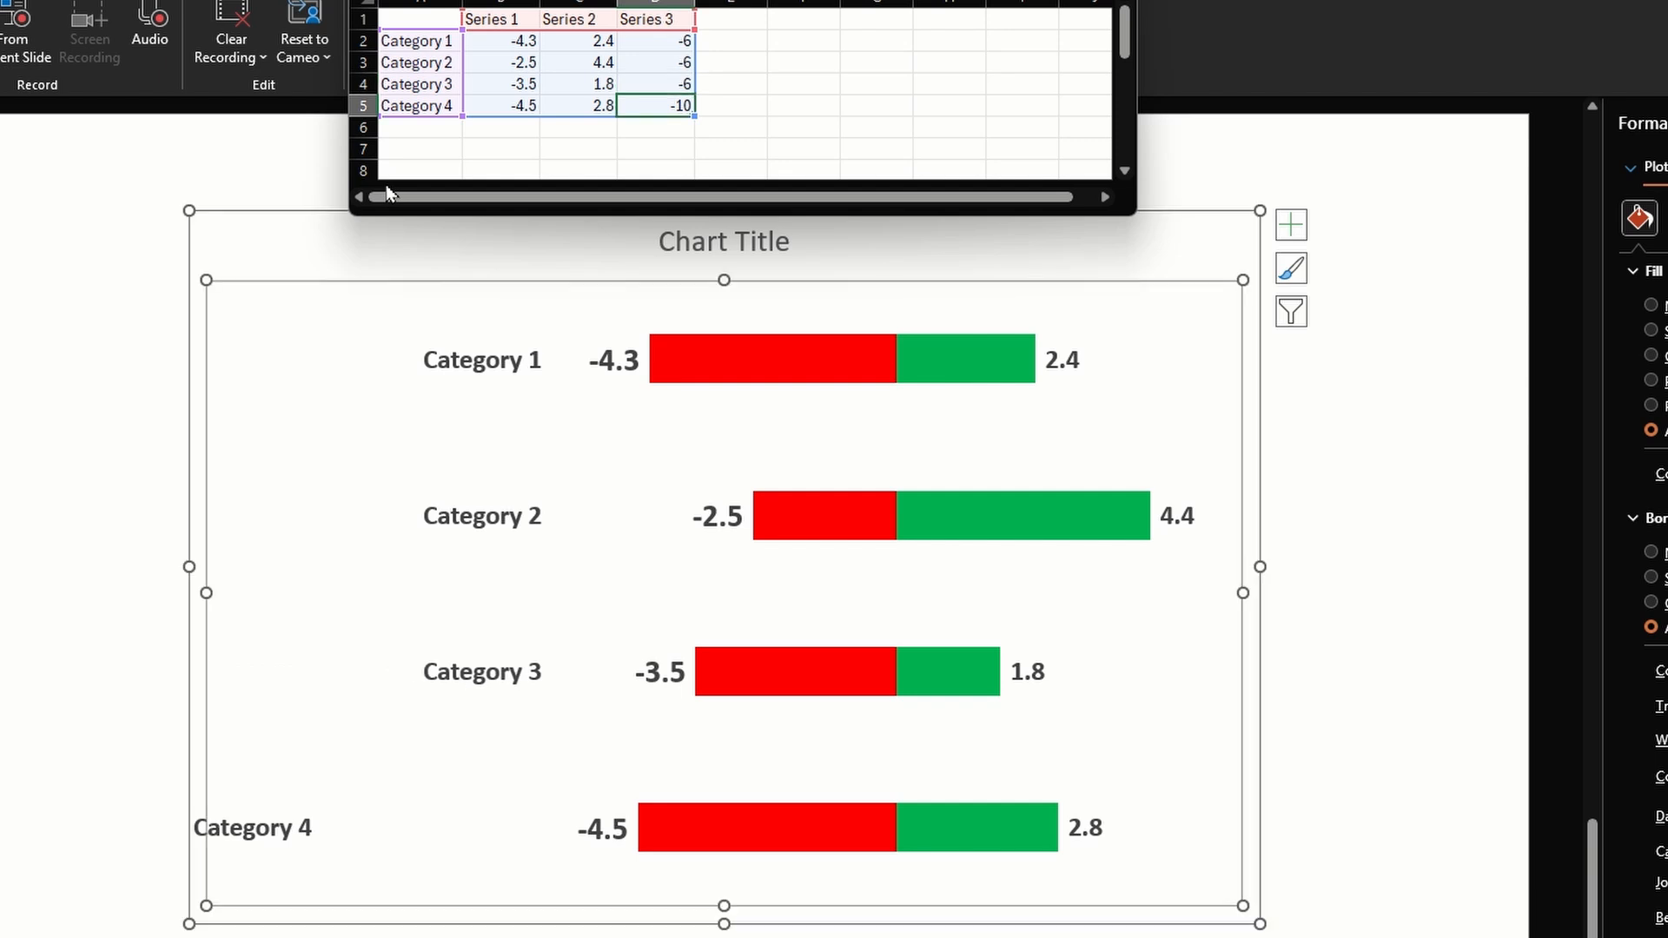
pyautogui.write('-6')
pyautogui.press('Up')
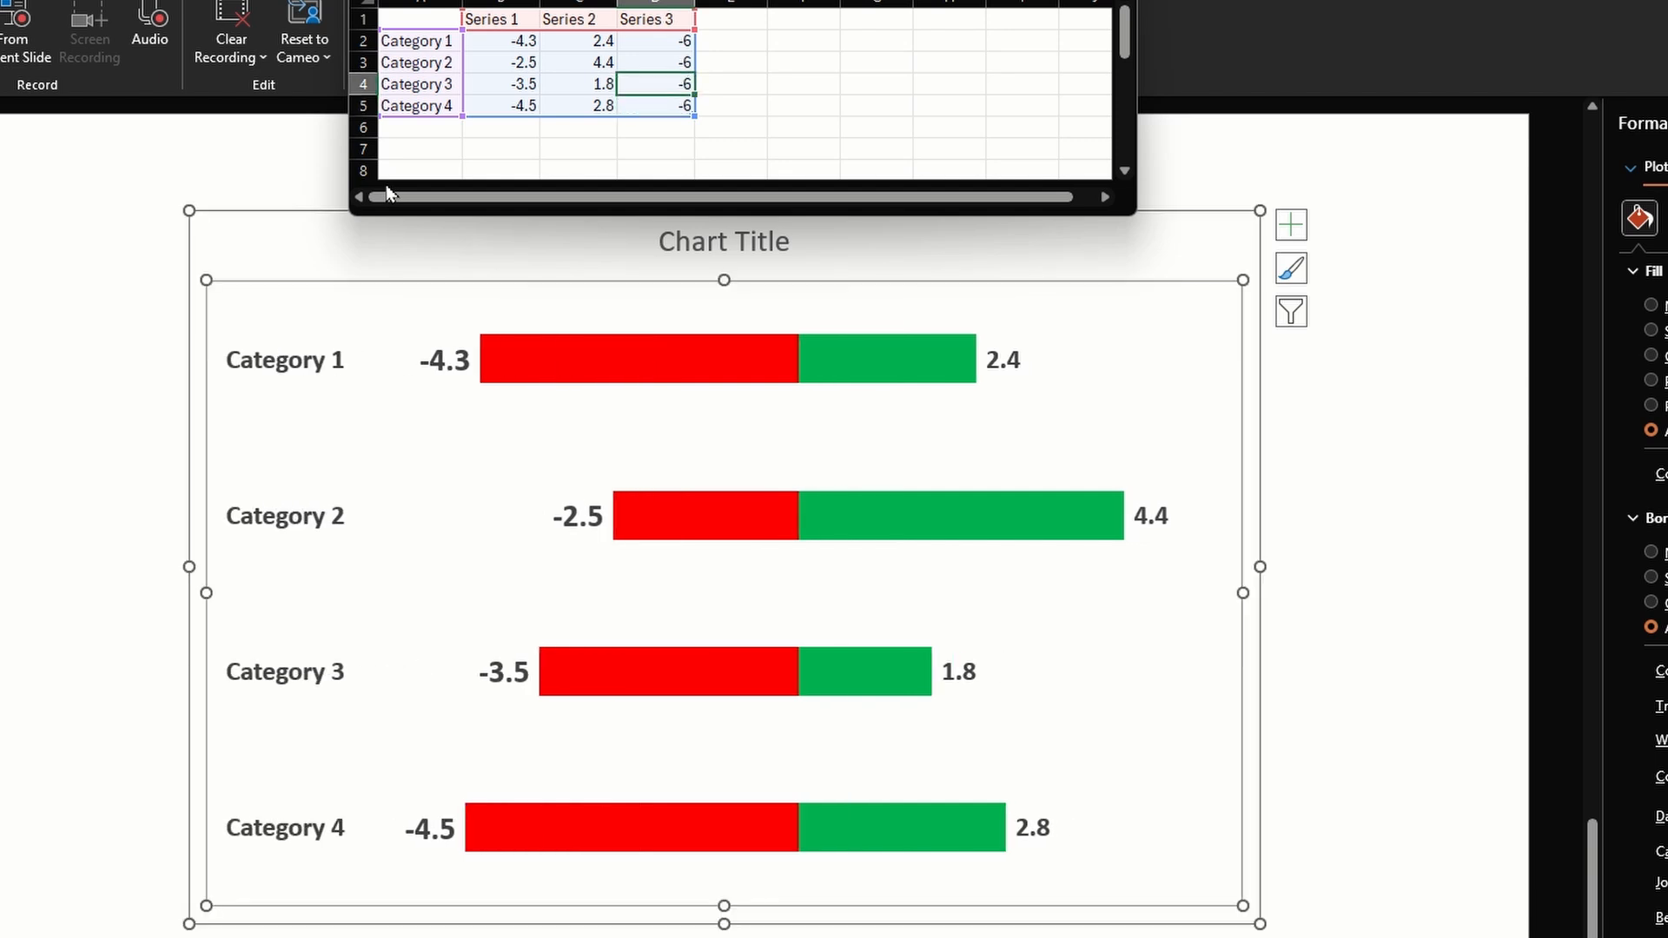
# Set the Series 1 value of Category 3 to -10
pyautogui.press('Left')
pyautogui.press('Left')
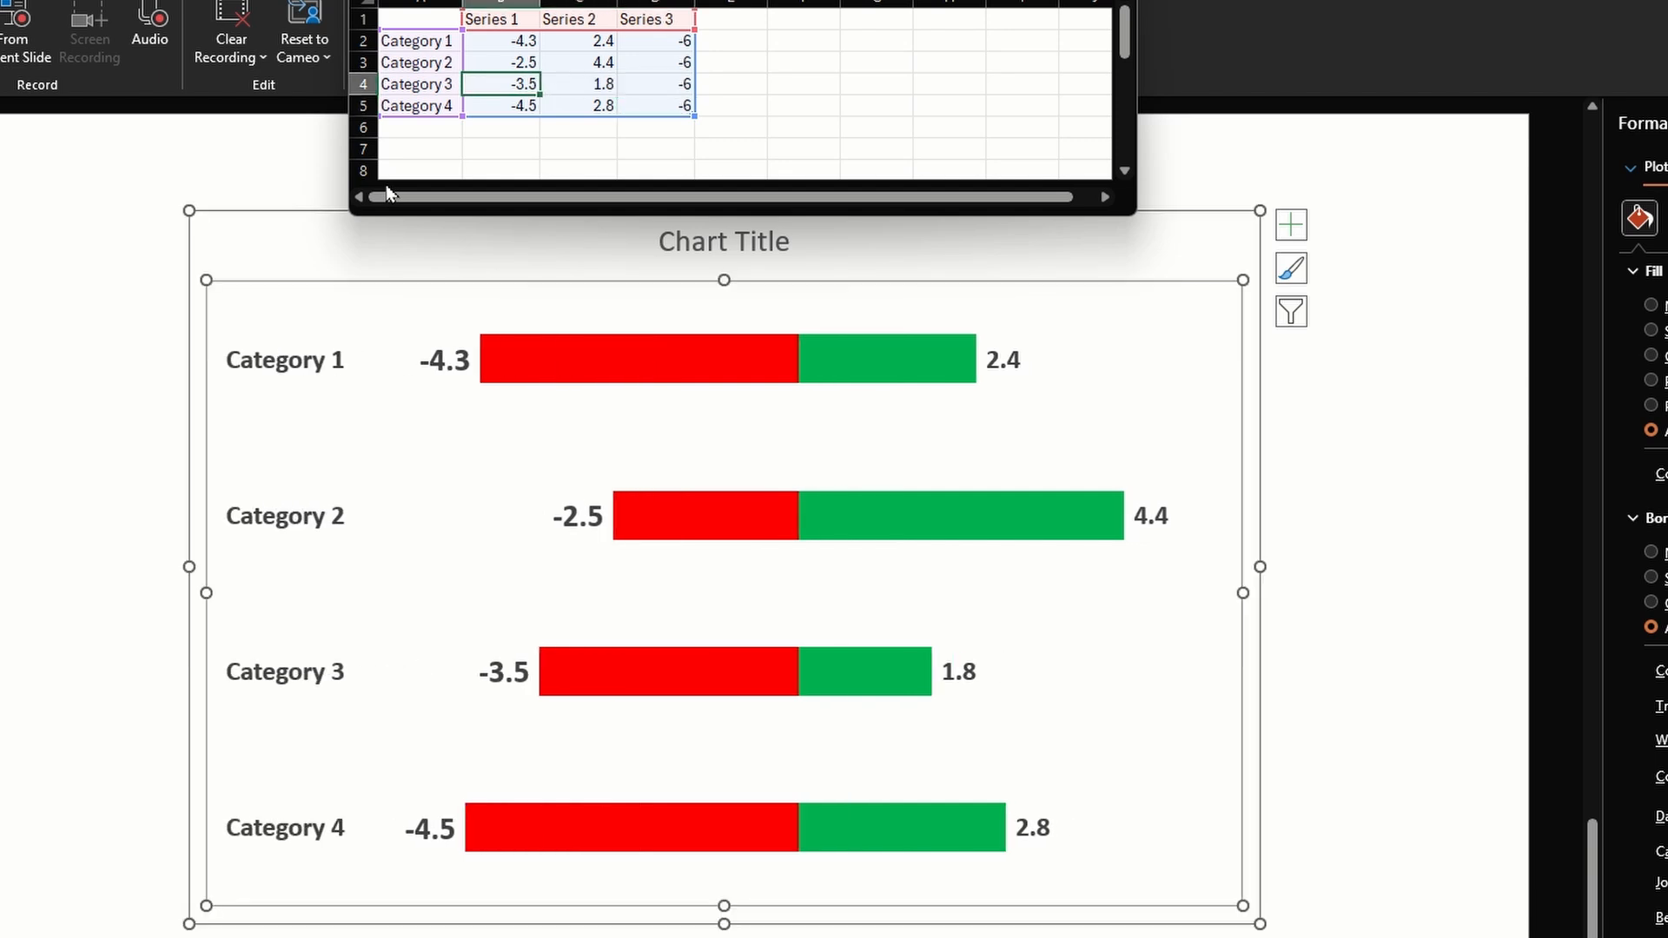
pyautogui.write('-10')
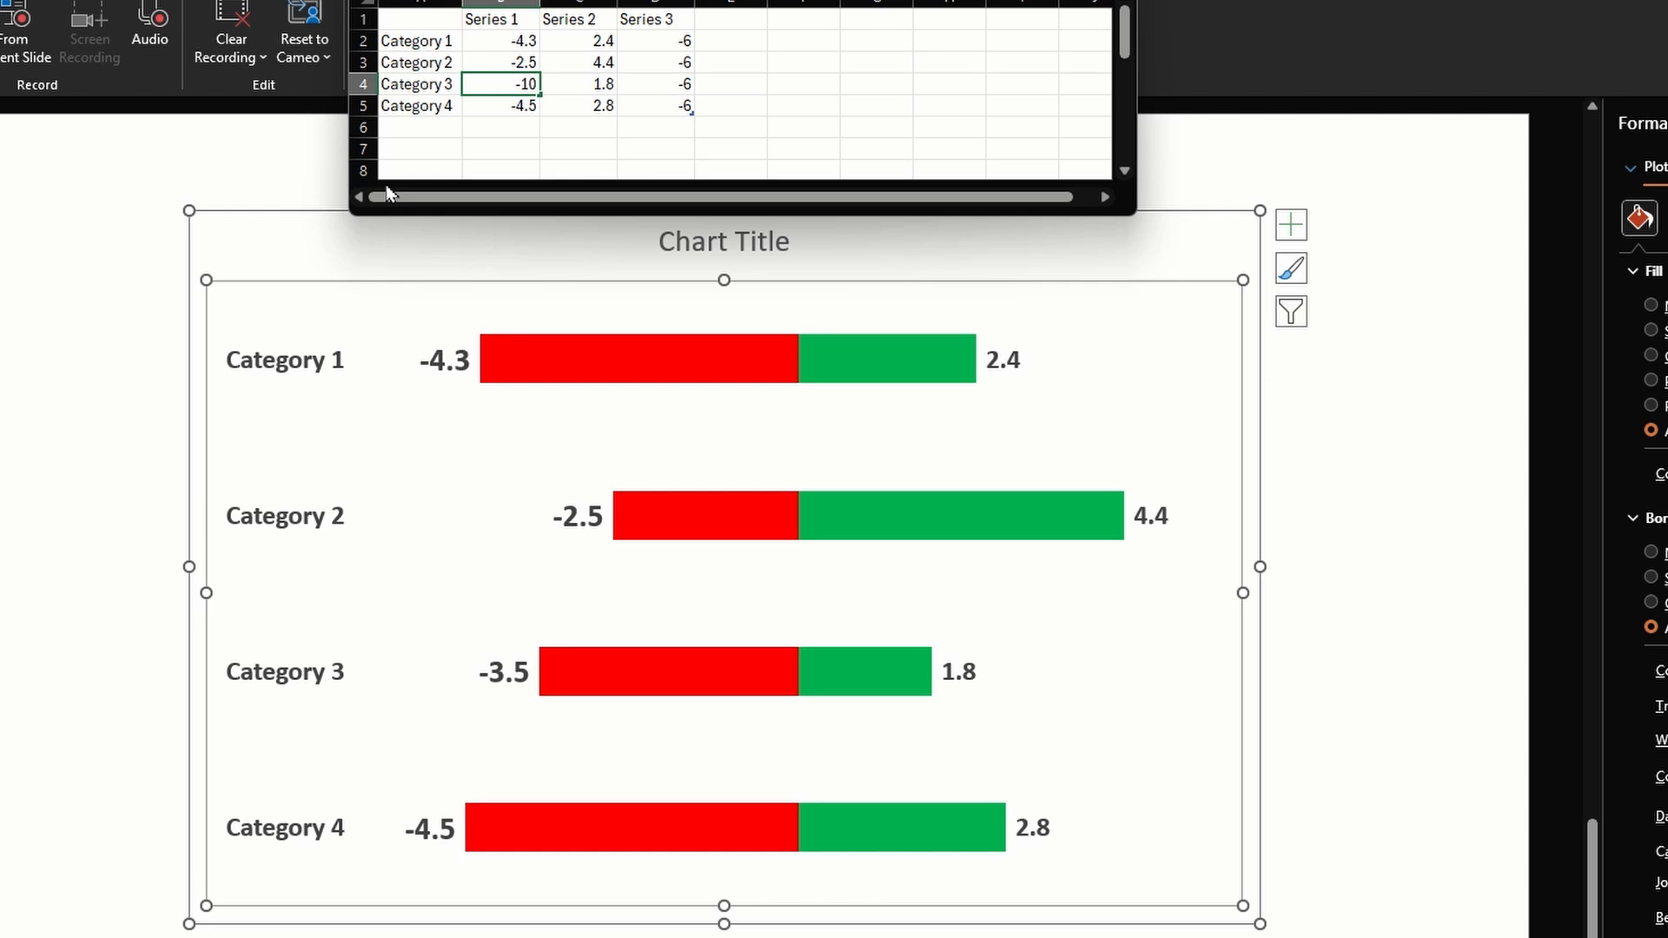
pyautogui.press('Right')
pyautogui.press('Right')
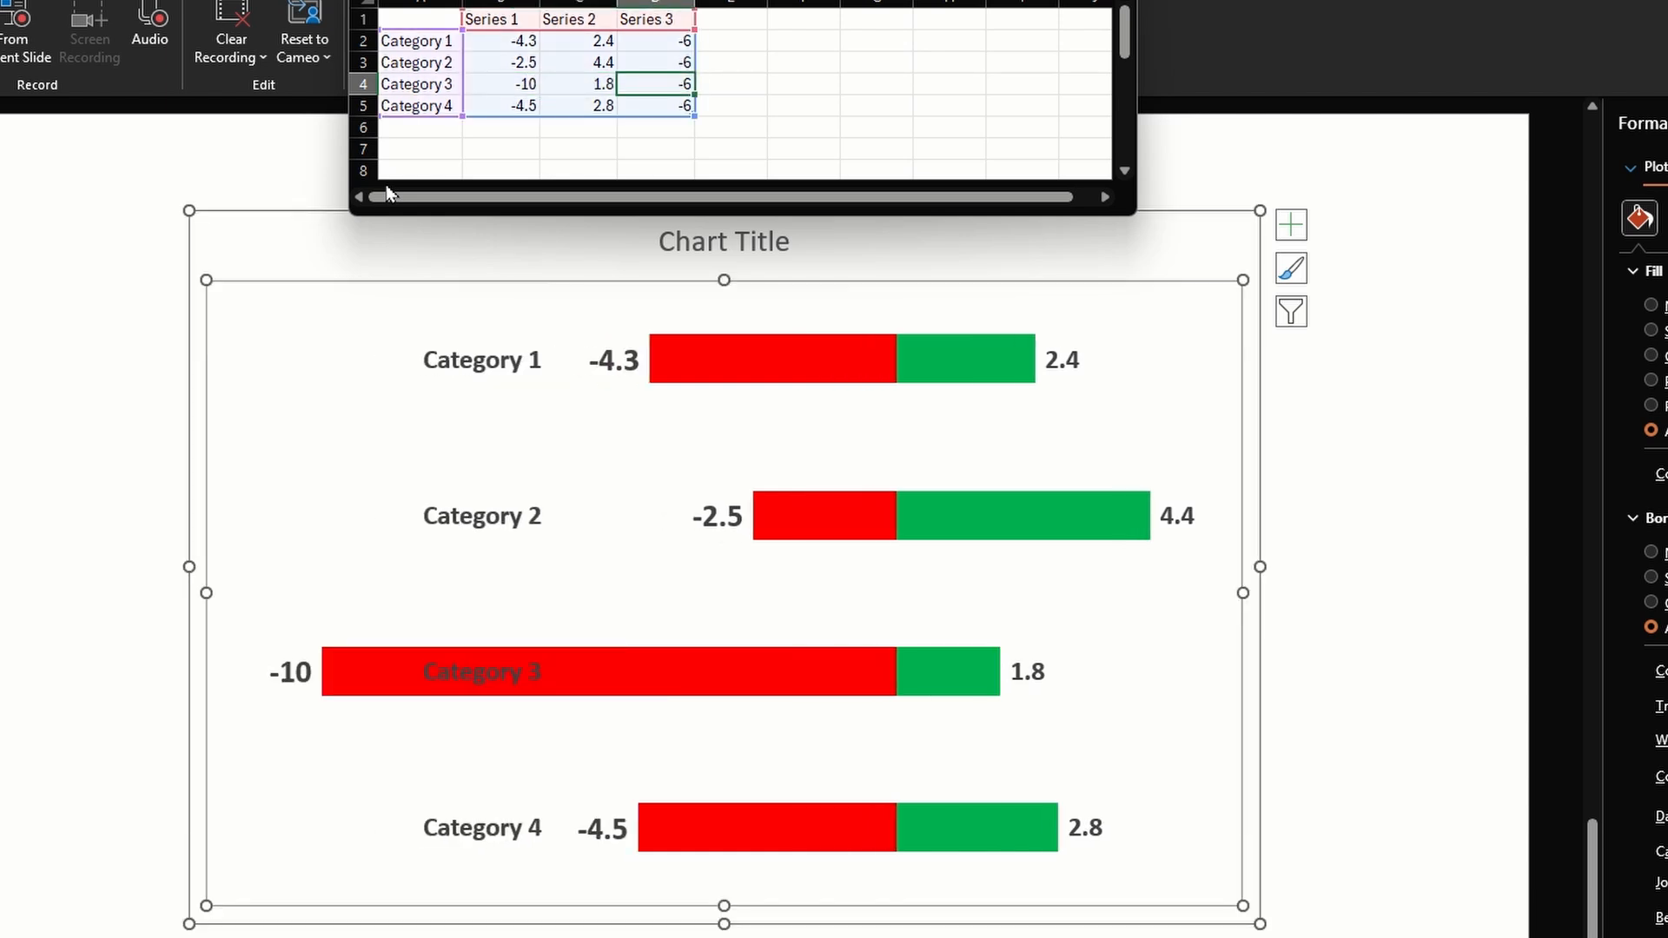
# Try -11 as the Series 3 value of Category 3, and replace it with -15
pyautogui.write('-')
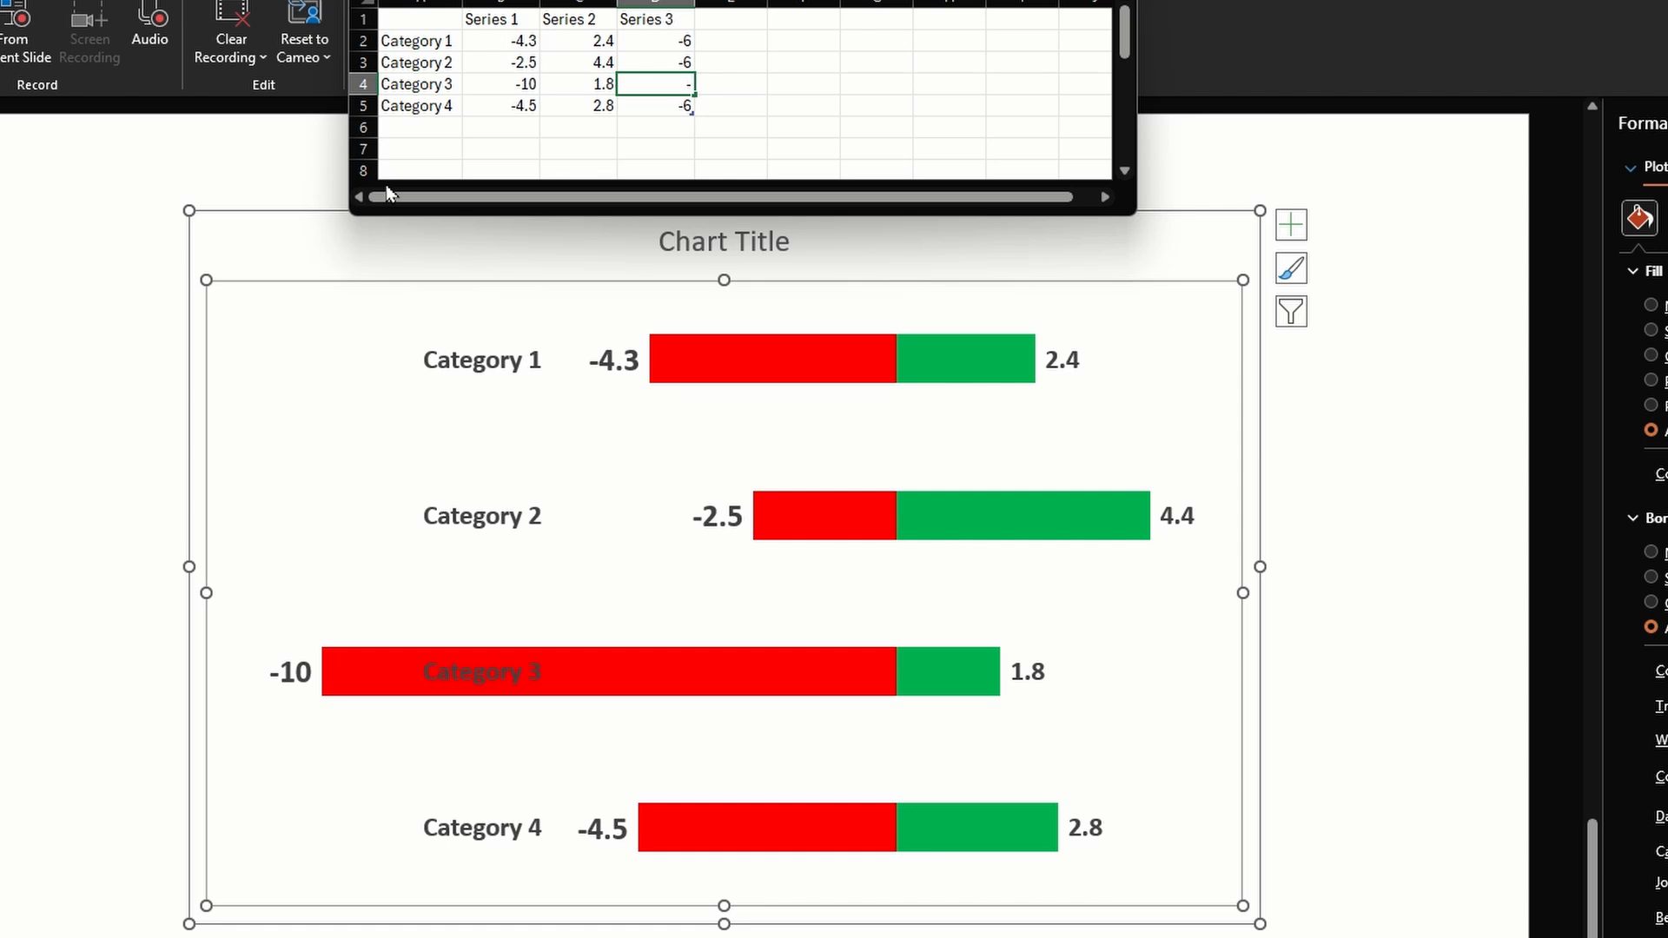
pyautogui.write('11')
pyautogui.hotkey('ctrl', 'Return')
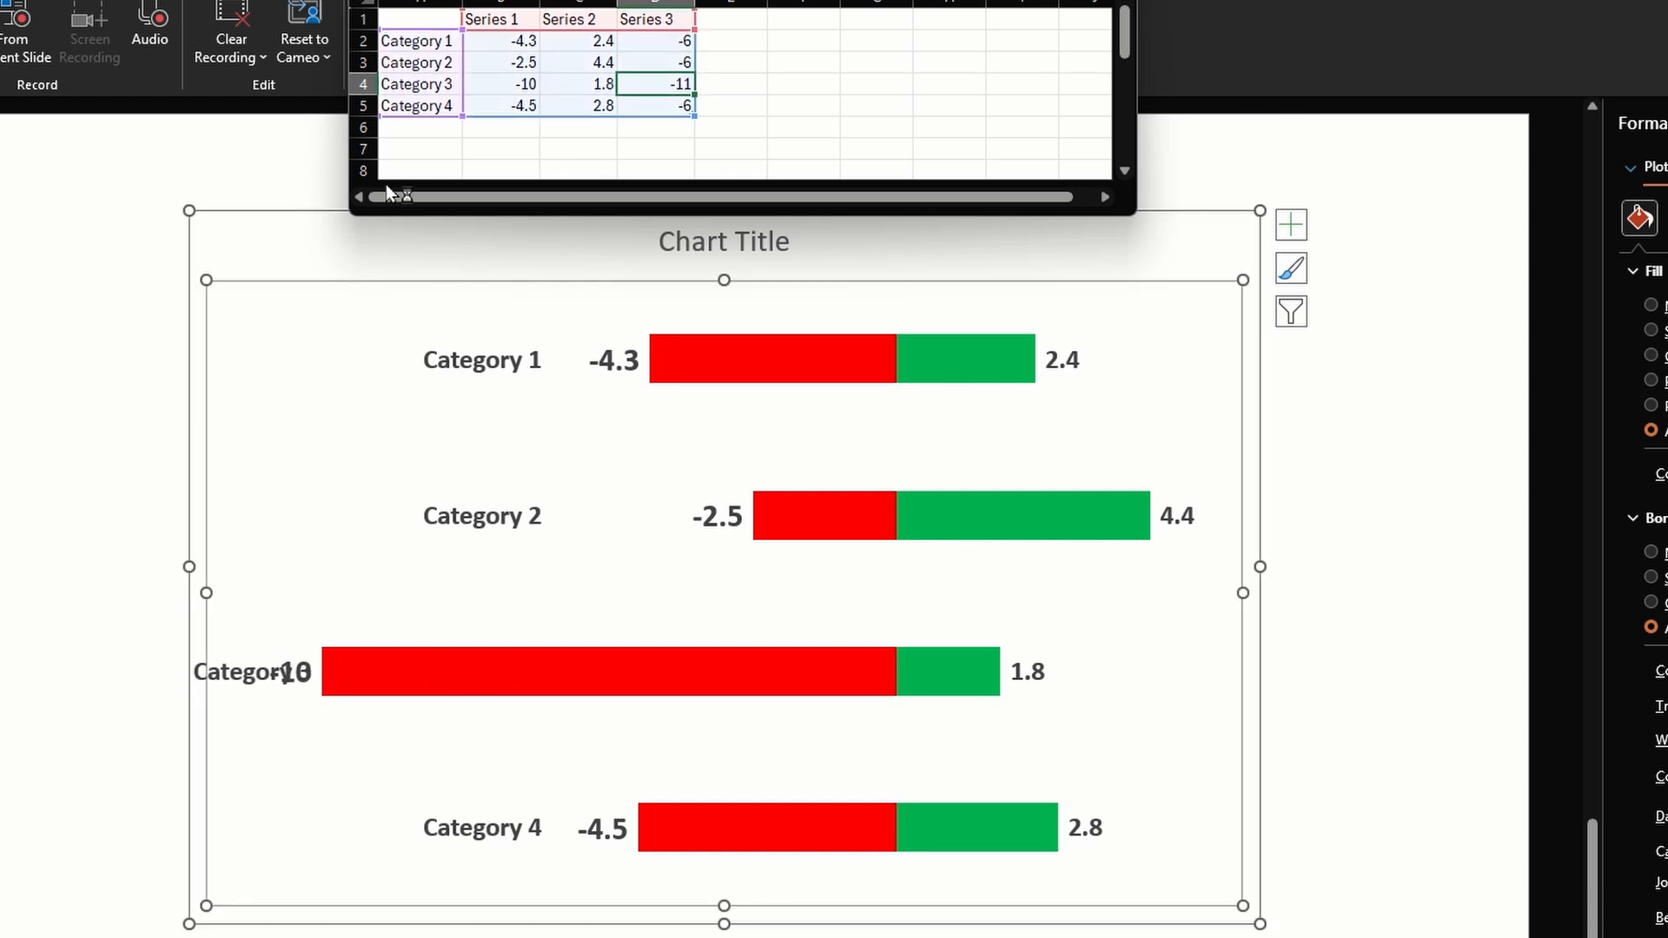
pyautogui.write('-15')
pyautogui.hotkey('ctrl', 'Return')
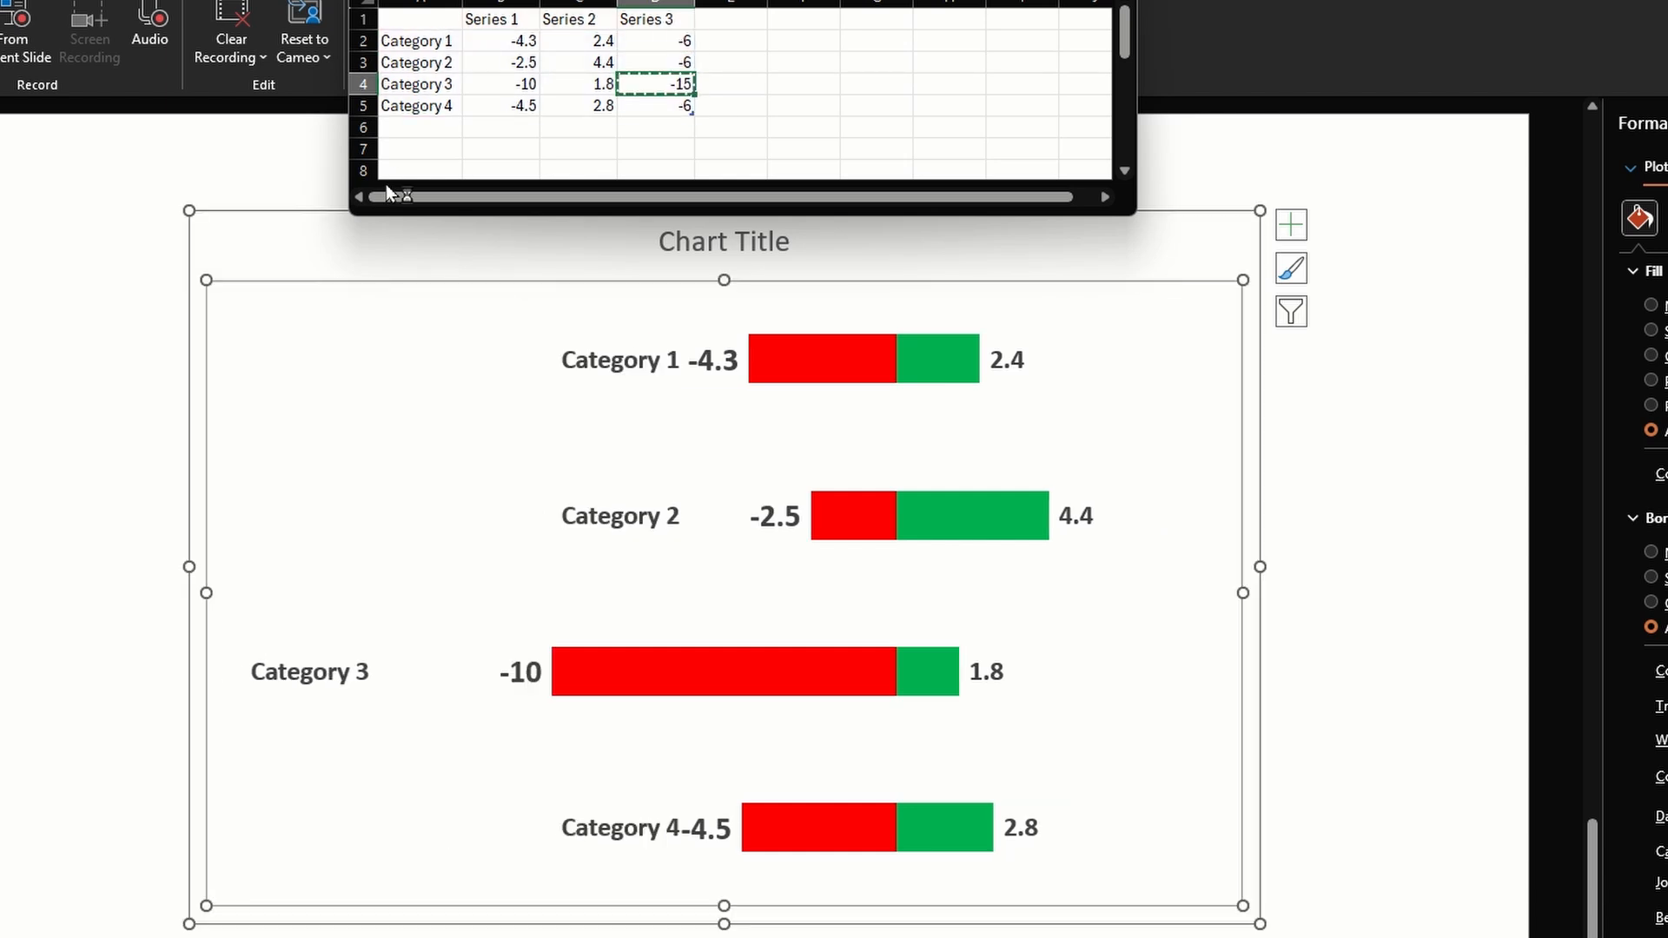
# Copy the -15 value of Category 3 into the Series 3 cells of all four categories
pyautogui.hotkey('ctrl', 'c')
pyautogui.press('Up')
pyautogui.press('Up')
pyautogui.hotkey('shift', 'Down')
pyautogui.hotkey('shift', 'Down')
pyautogui.hotkey('shift', 'Down')
pyautogui.hotkey('ctrl', 'v')
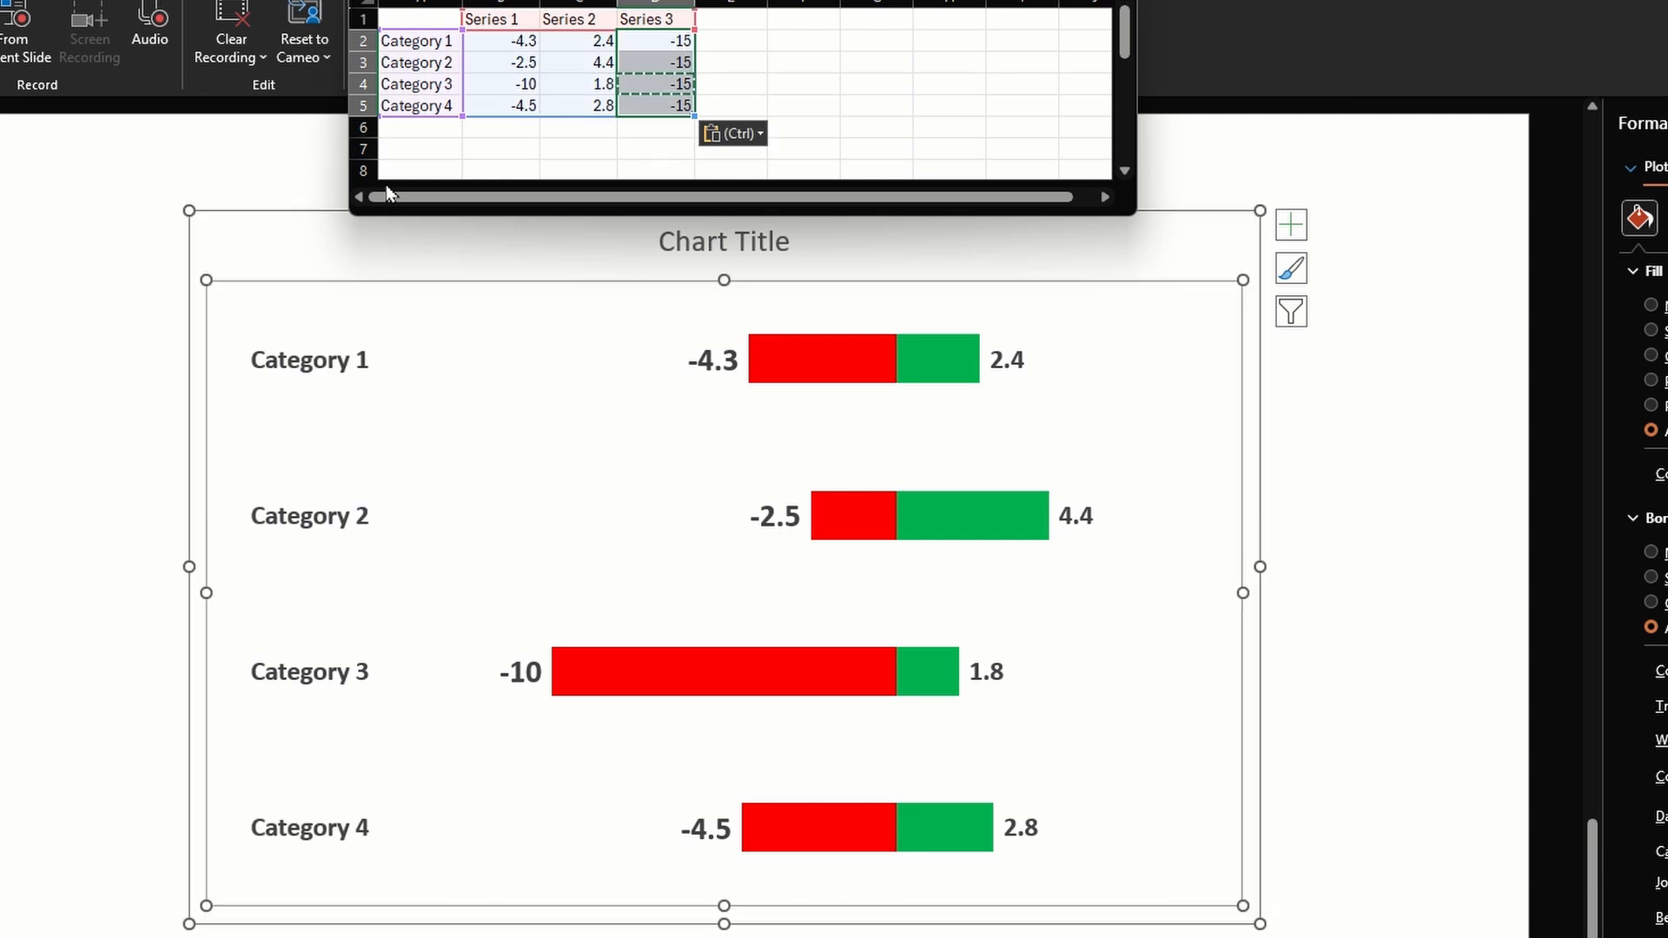
pyautogui.press('Left')
pyautogui.press('Down')
pyautogui.press('Down')
pyautogui.press('Down')
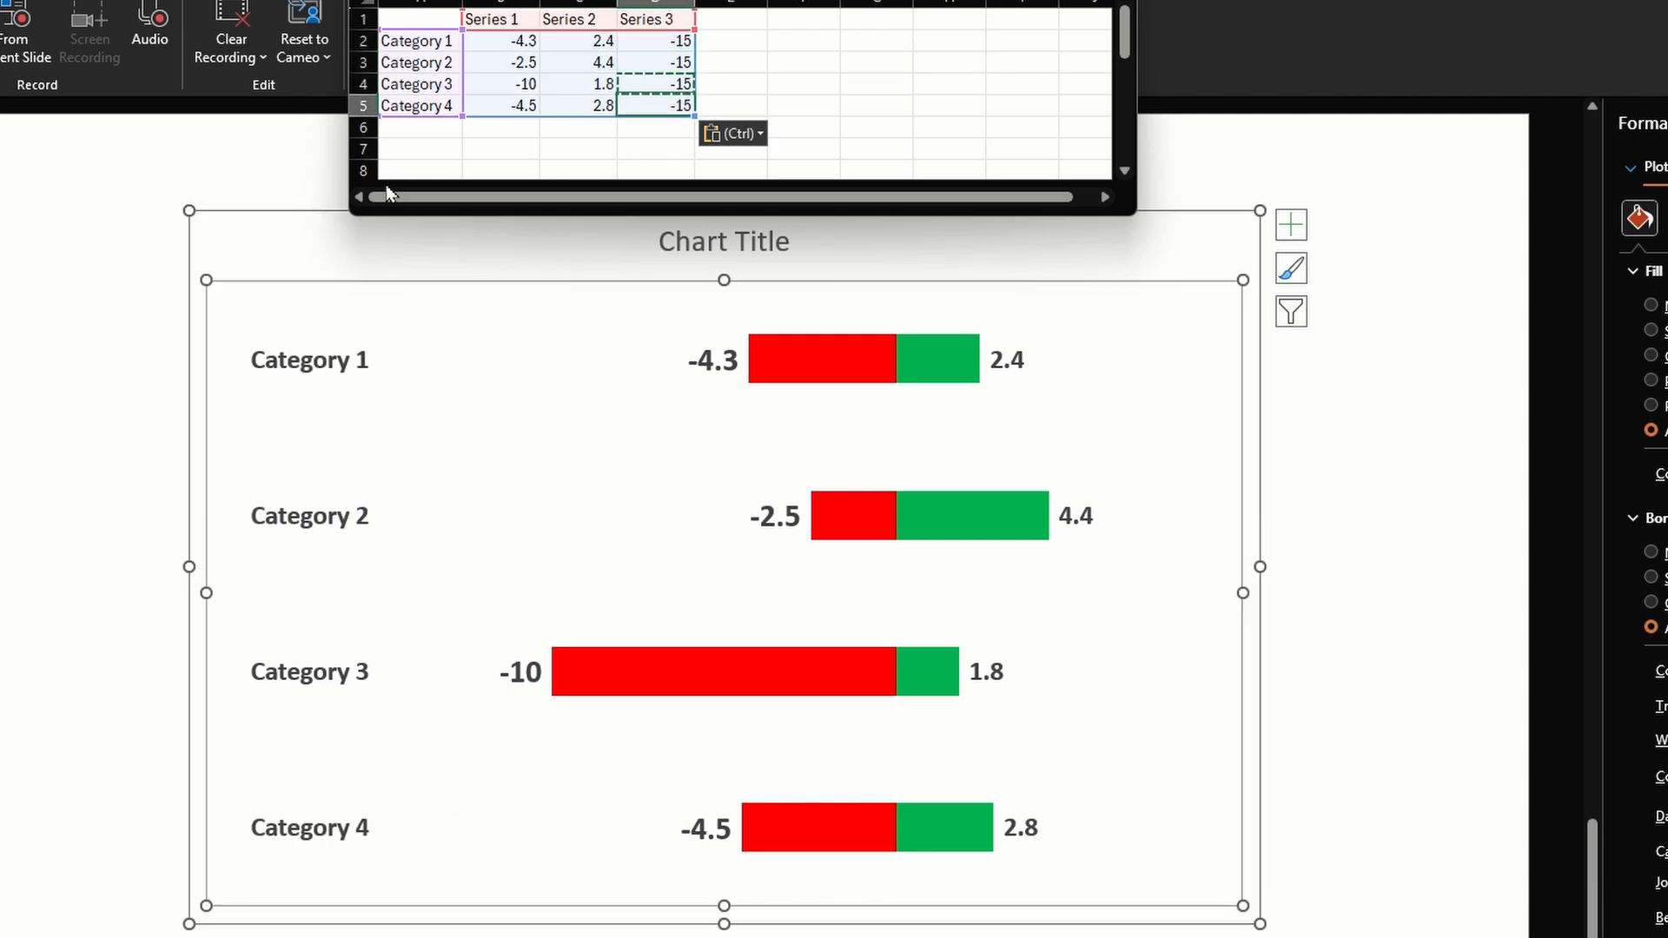